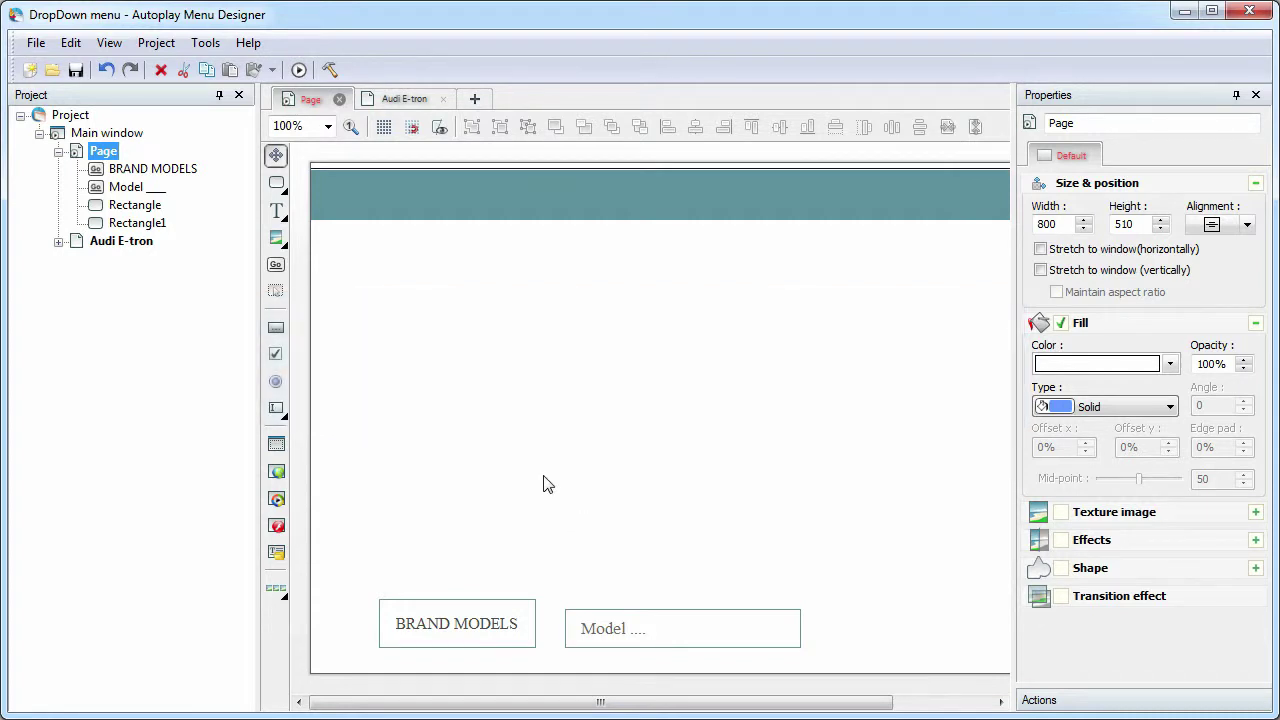
Preview the page, then duplicate the Model box near the top and label it Audi TT
left_click(299, 70)
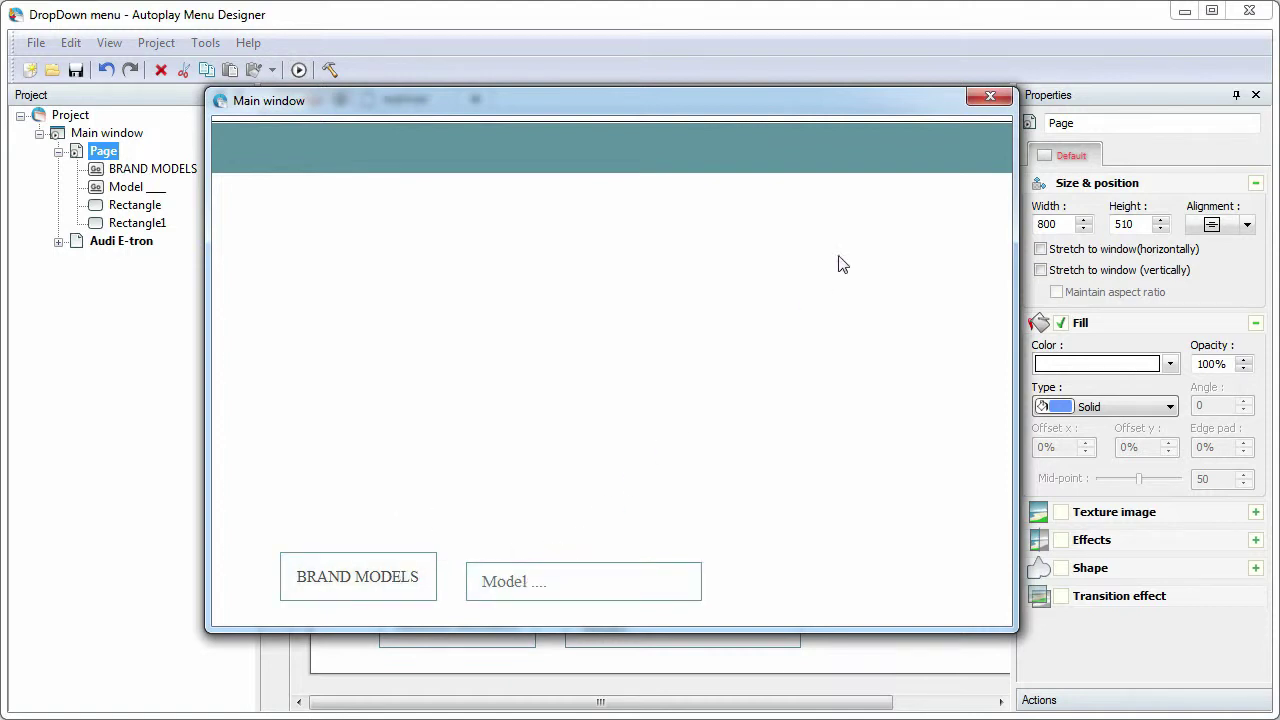
left_click(988, 97)
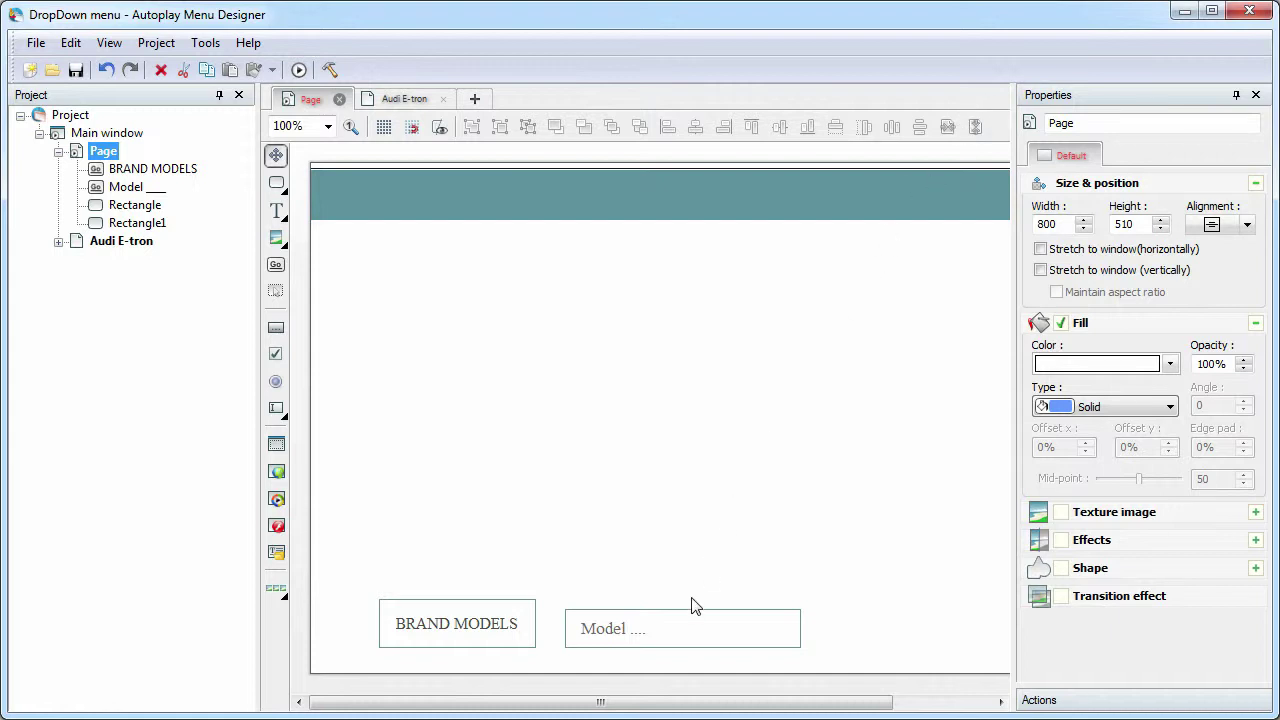
right_click(680, 620)
left_click(740, 678)
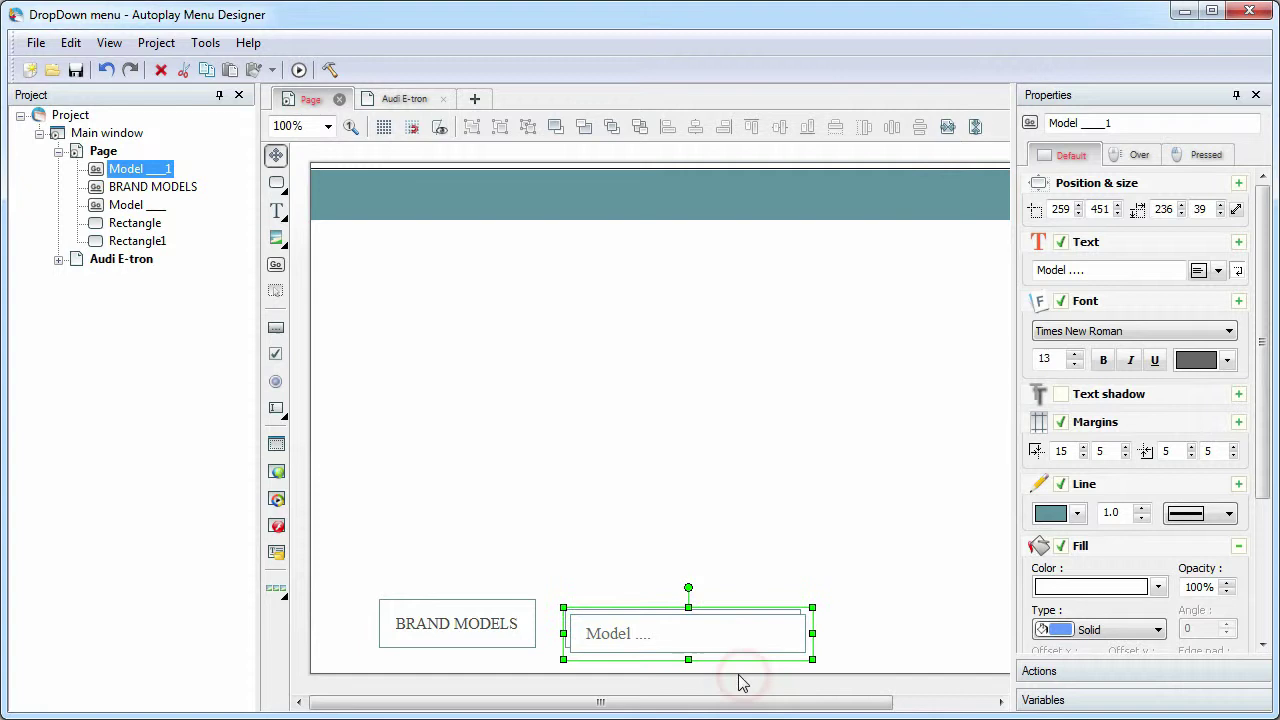
left_click_drag(691, 628, 543, 317)
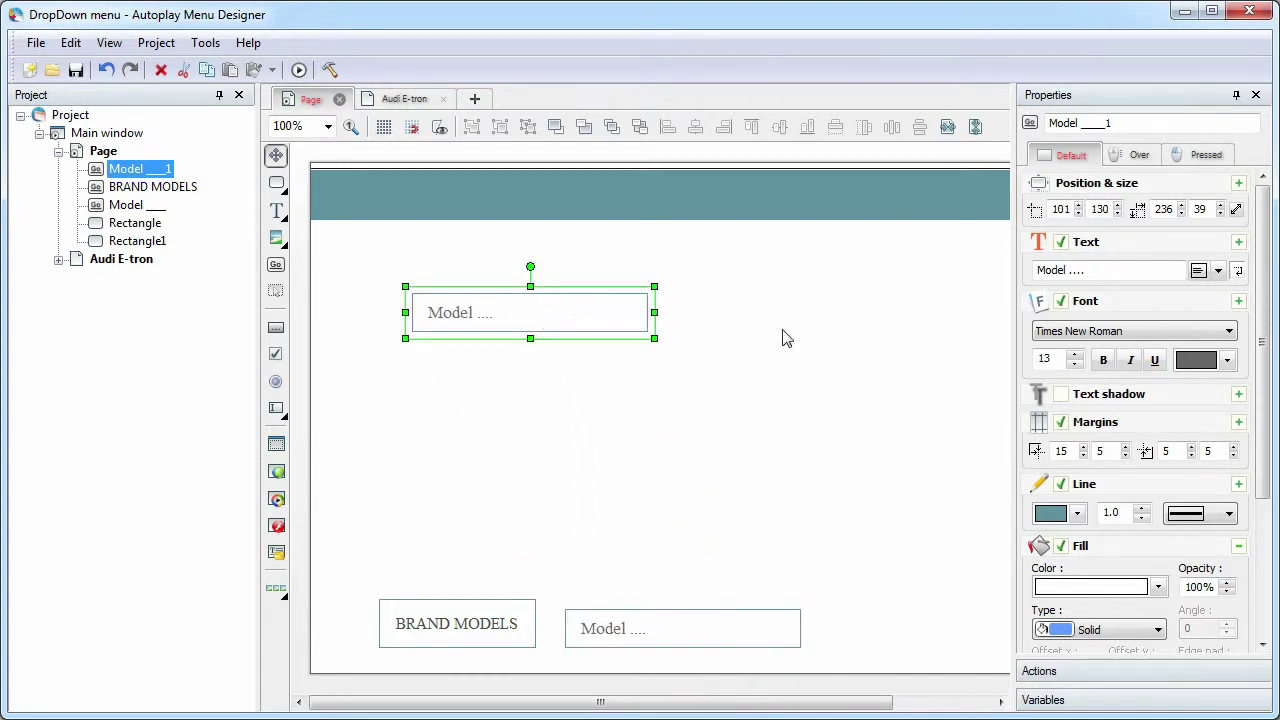
left_click_drag(1090, 270, 1000, 277)
type("Au")
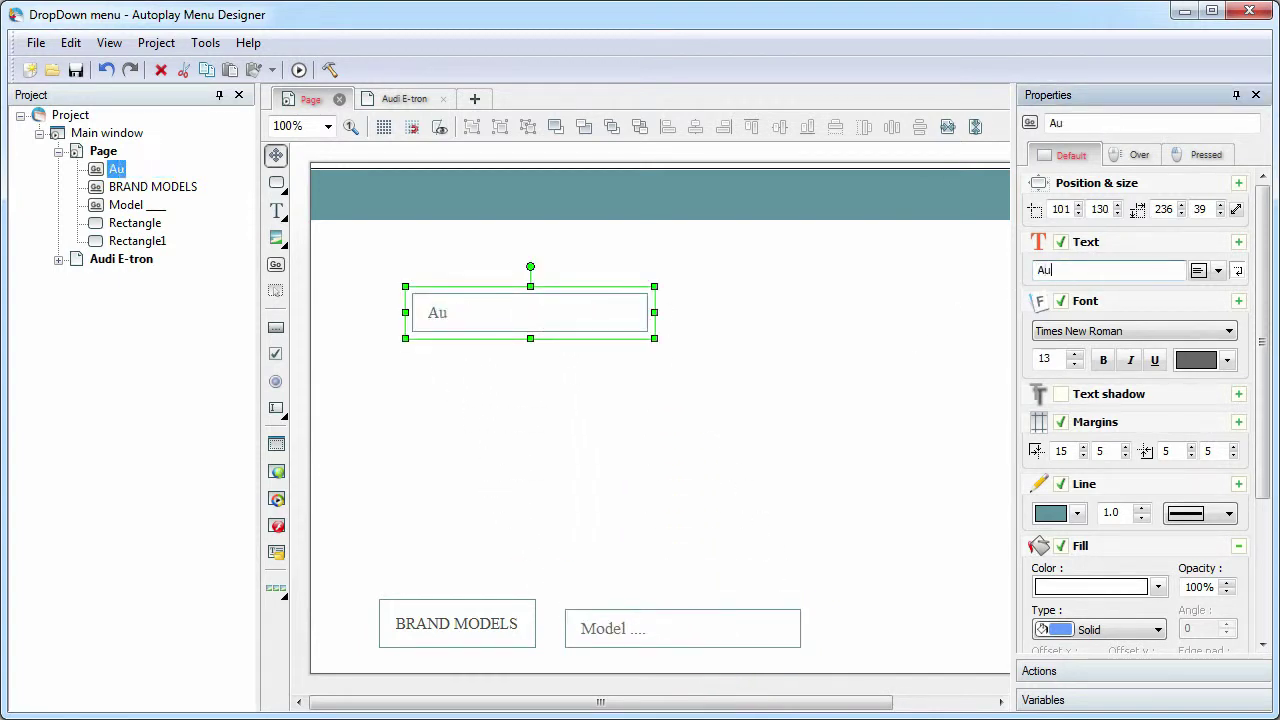
type("di TT")
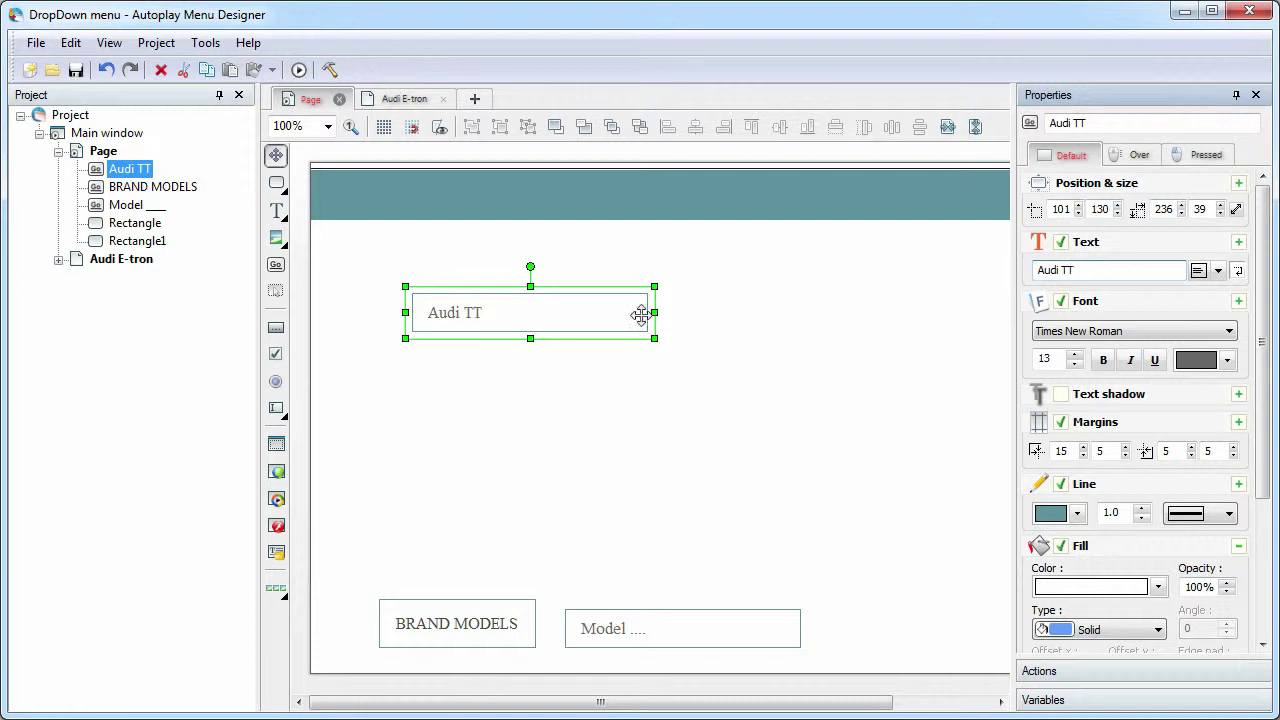
Copy the Audi TT button twice below it, labelled Audi E-tron and Audi A6
left_click_drag(601, 319, 603, 356)
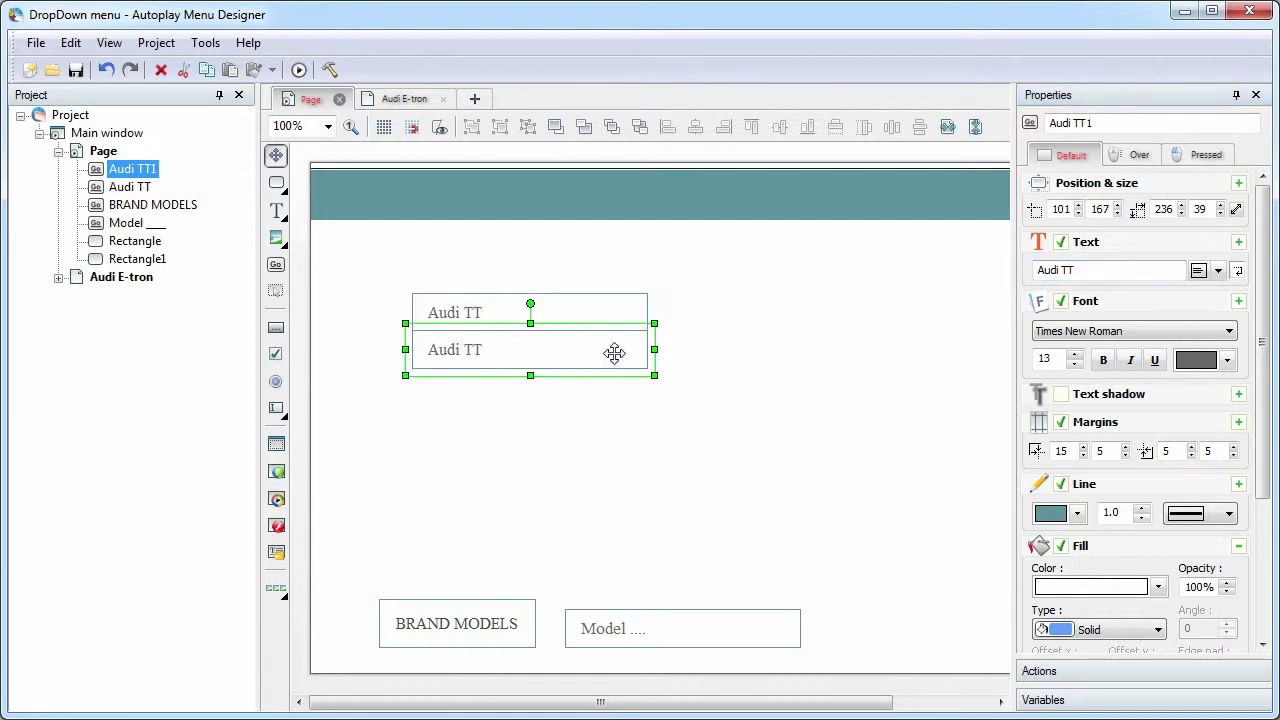
left_click_drag(1095, 270, 1011, 273)
type("Aud")
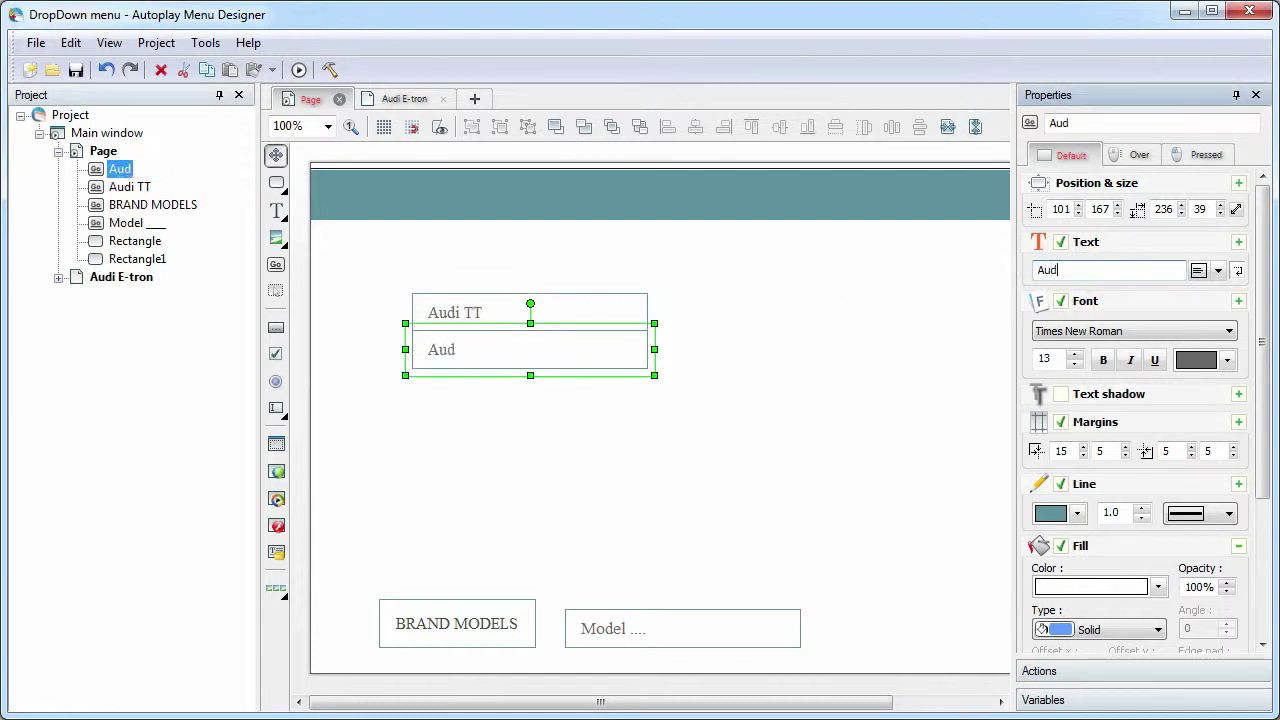
type("i E-tron")
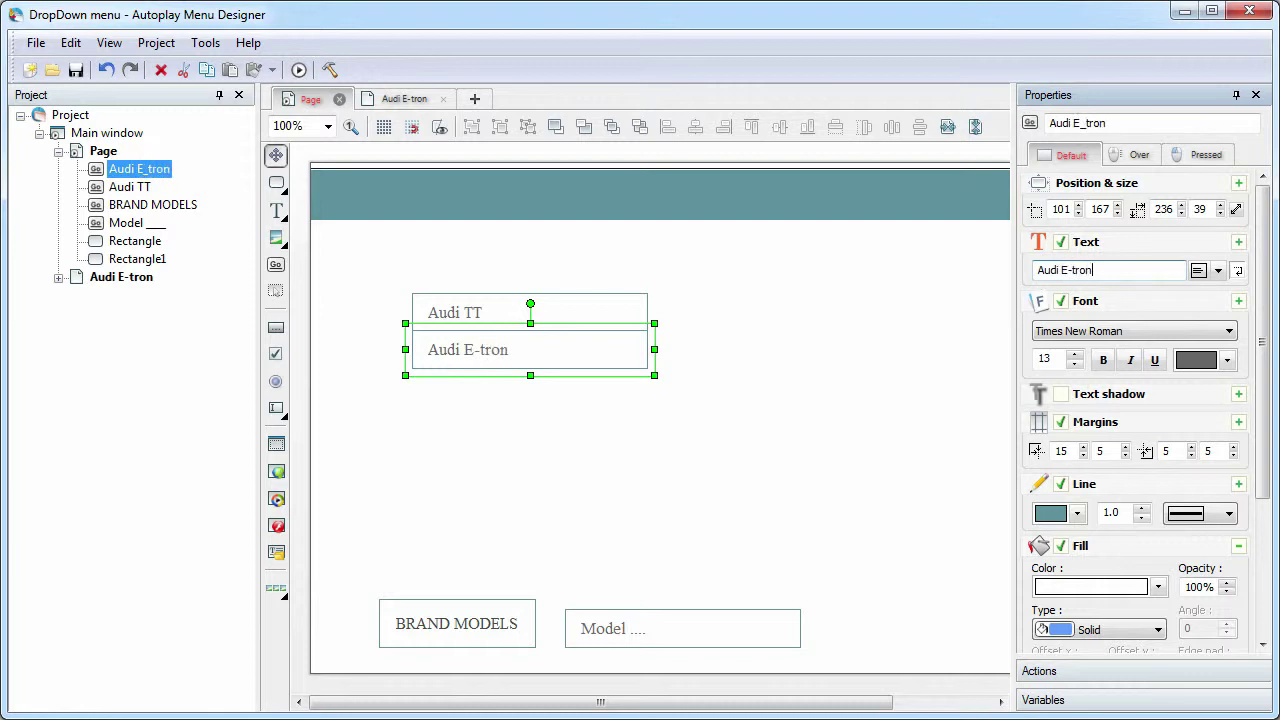
left_click_drag(609, 363, 614, 423)
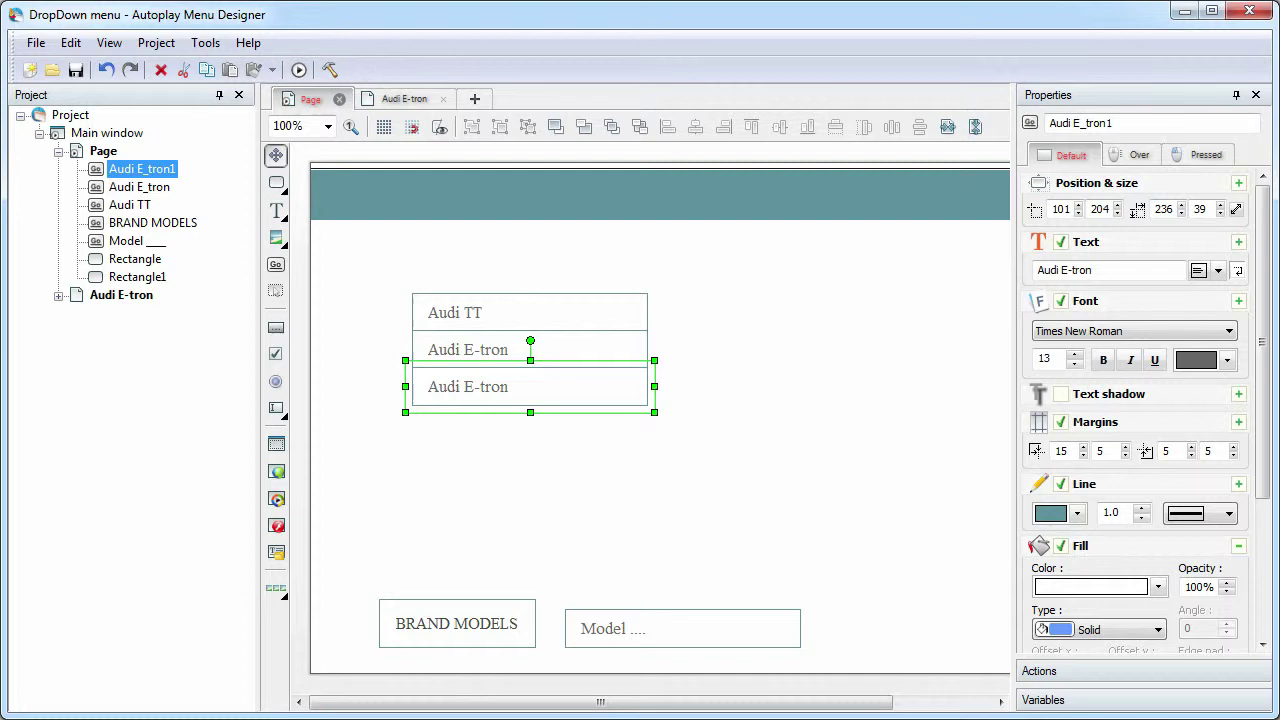
double_click(1100, 270)
type("A6")
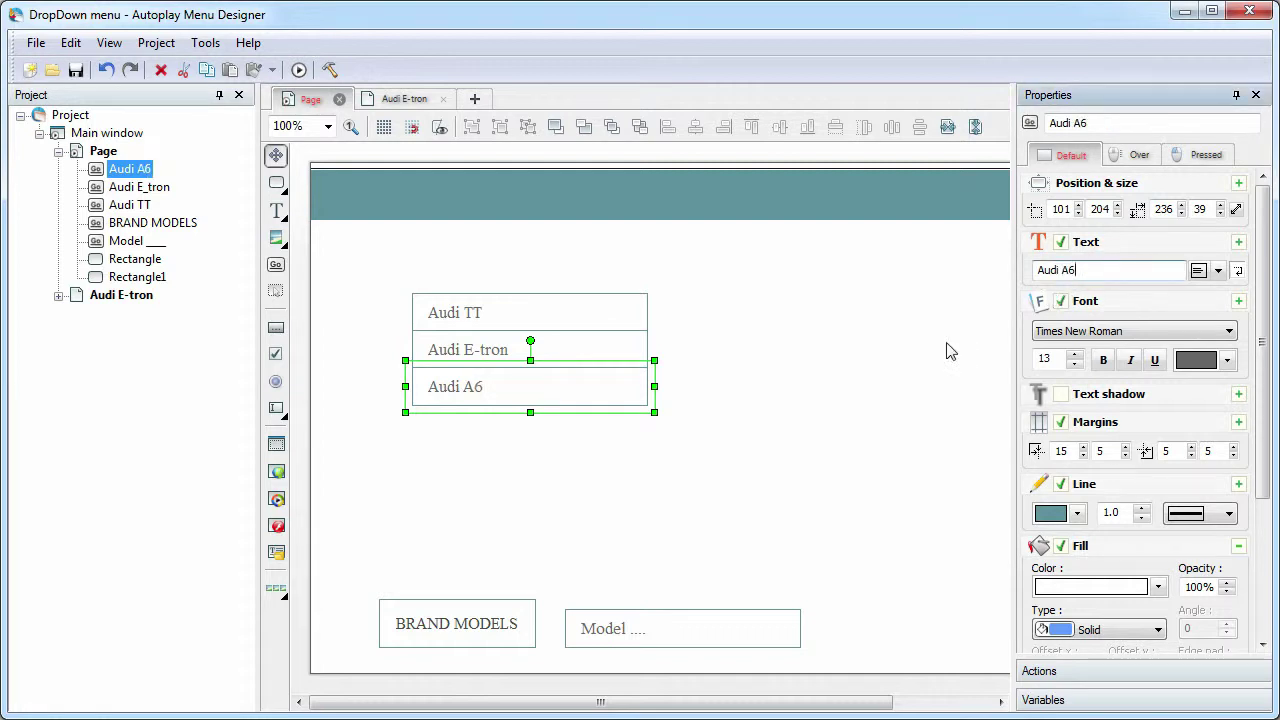
Group the three Audi buttons together and hide the group
left_click_drag(370, 277, 762, 493)
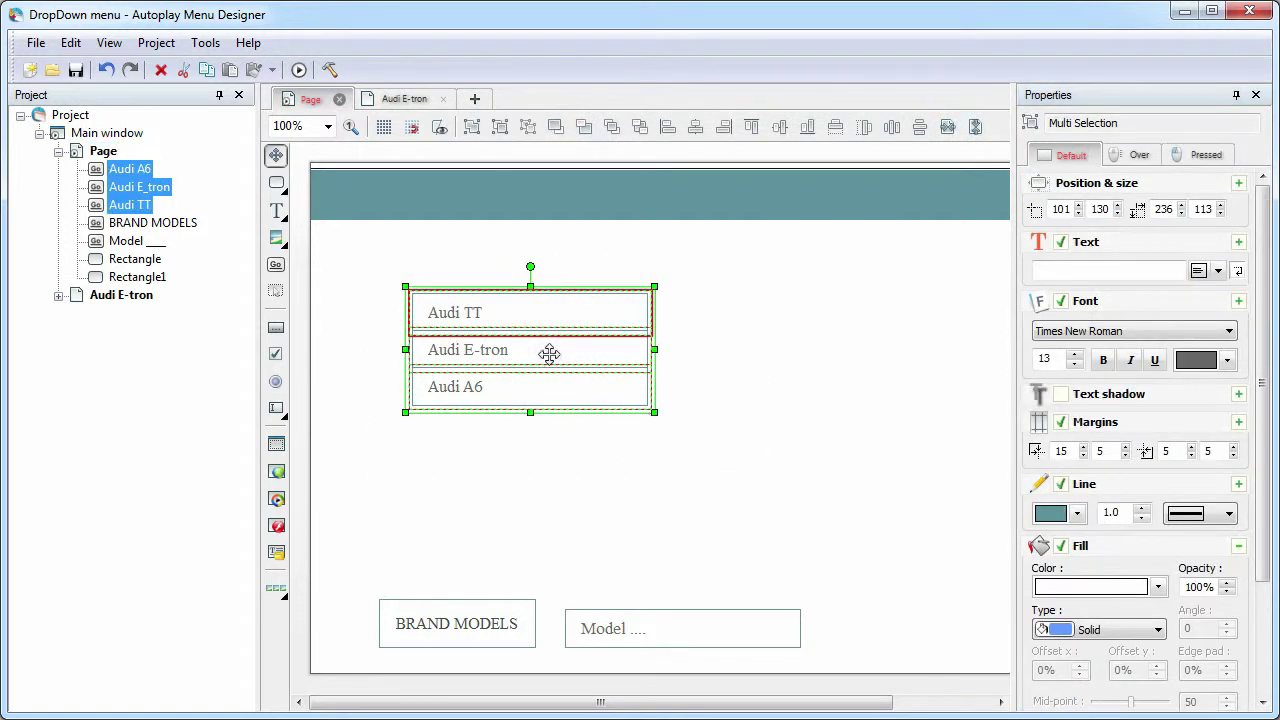
right_click(549, 353)
left_click(635, 535)
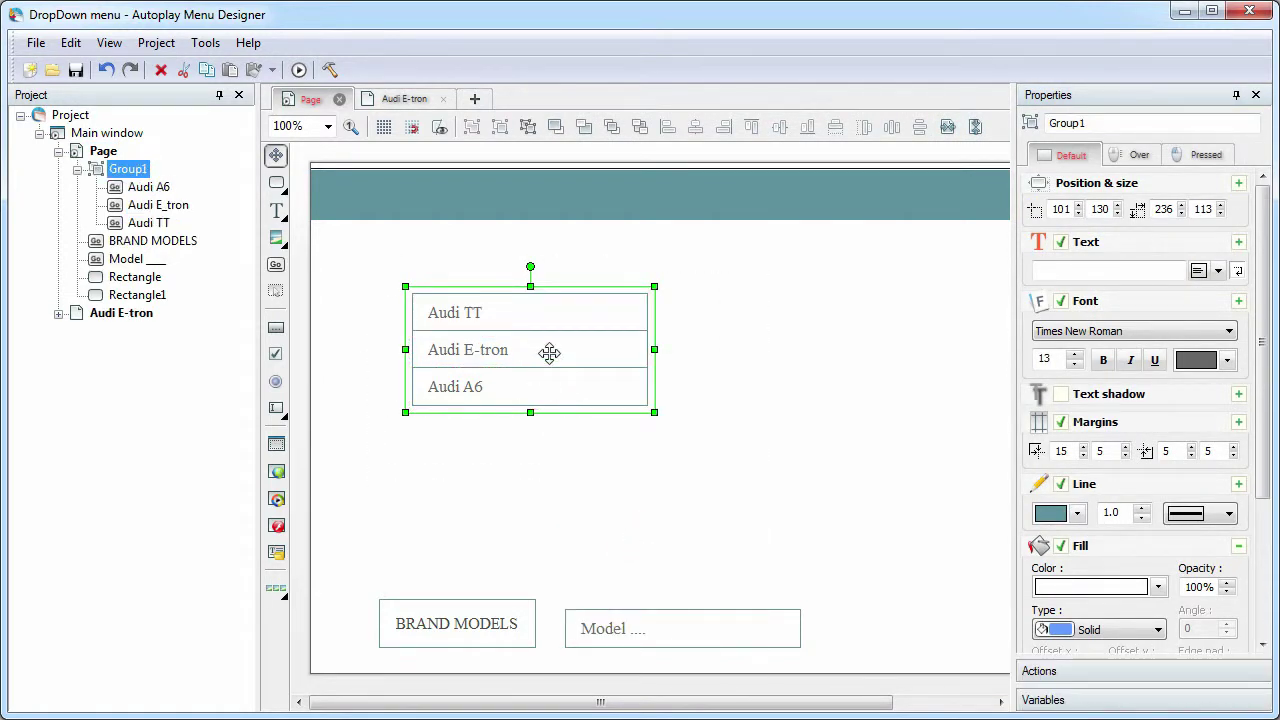
right_click(550, 352)
left_click(603, 544)
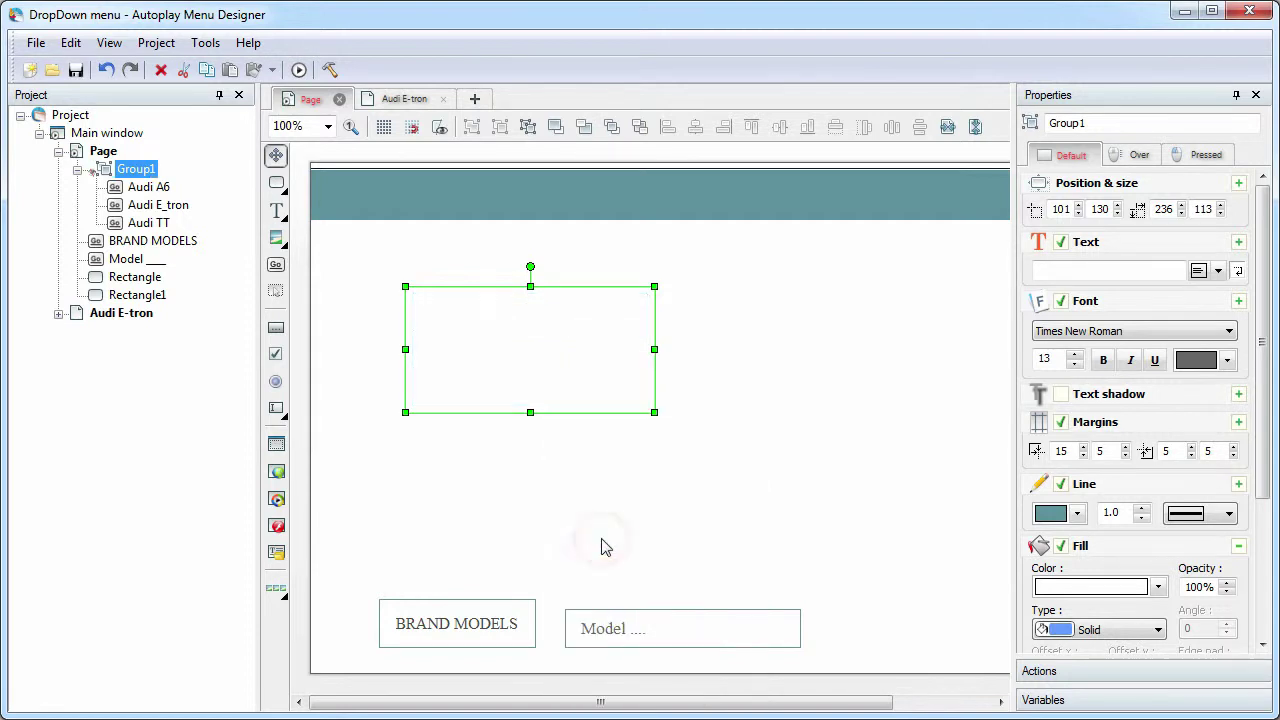
Display hidden objects while editing and rename the group Audi Models
left_click(439, 127)
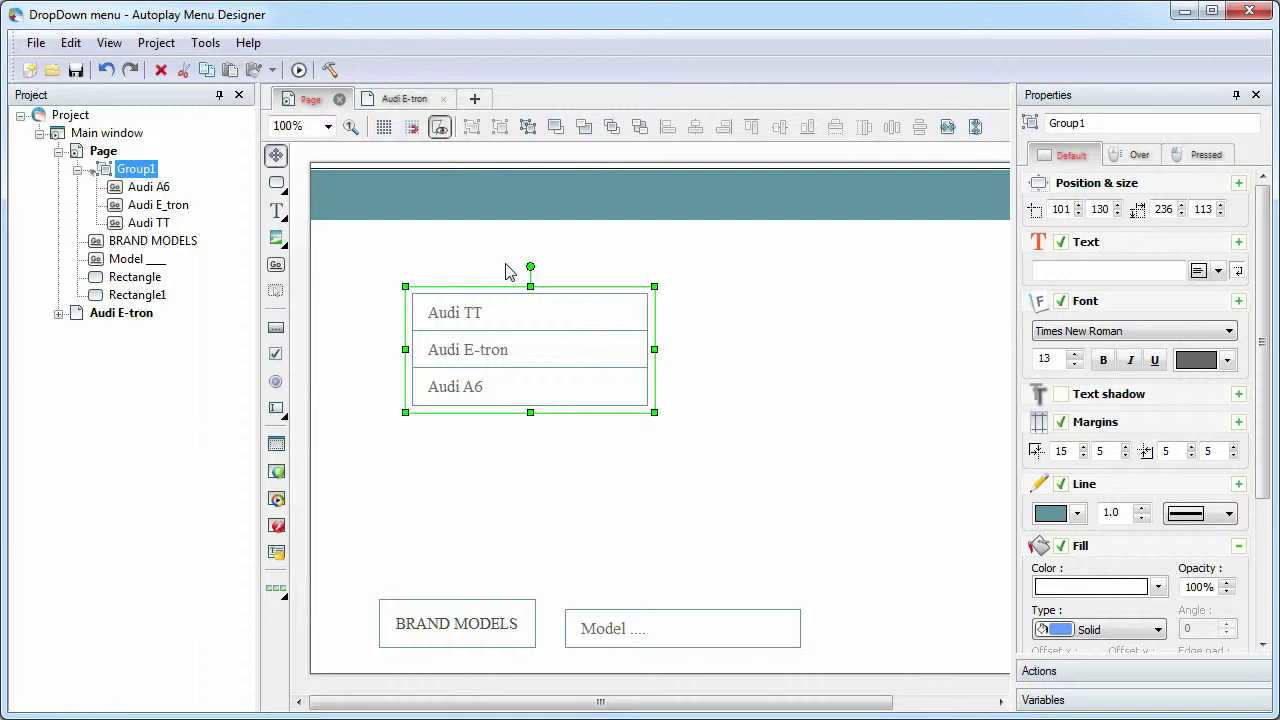
double_click(1146, 122)
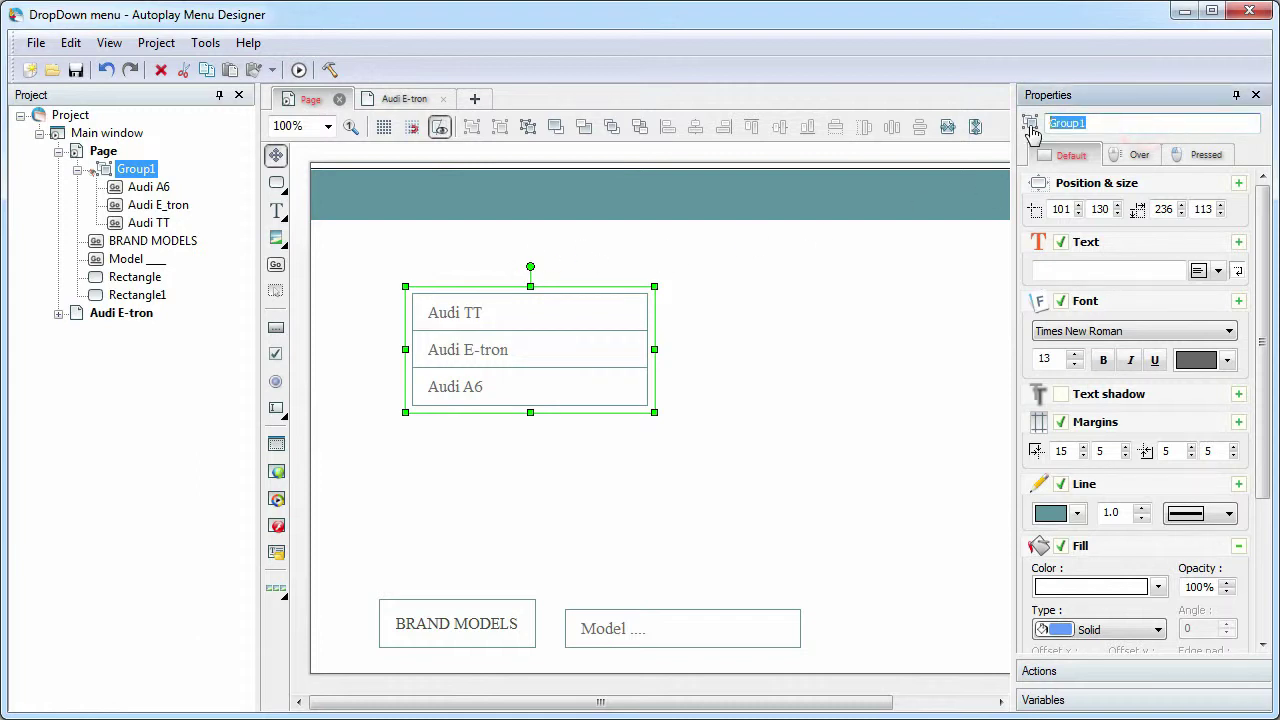
type("Audi")
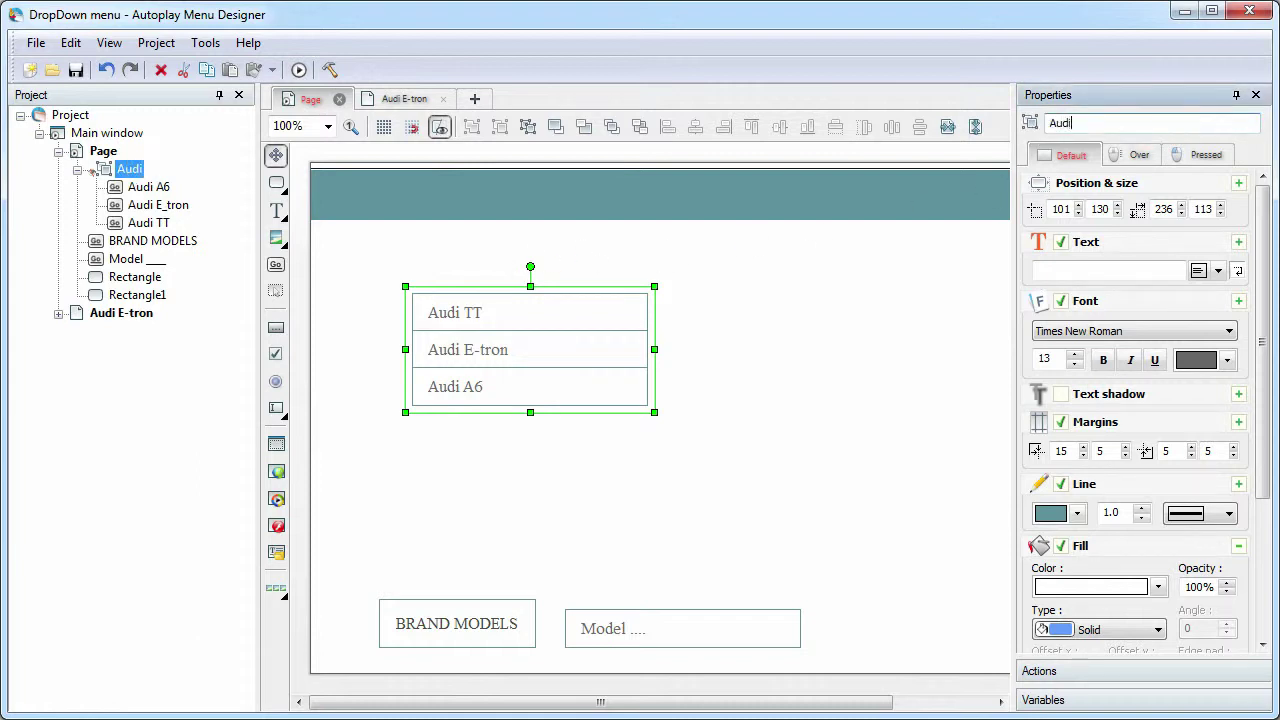
type(" Models")
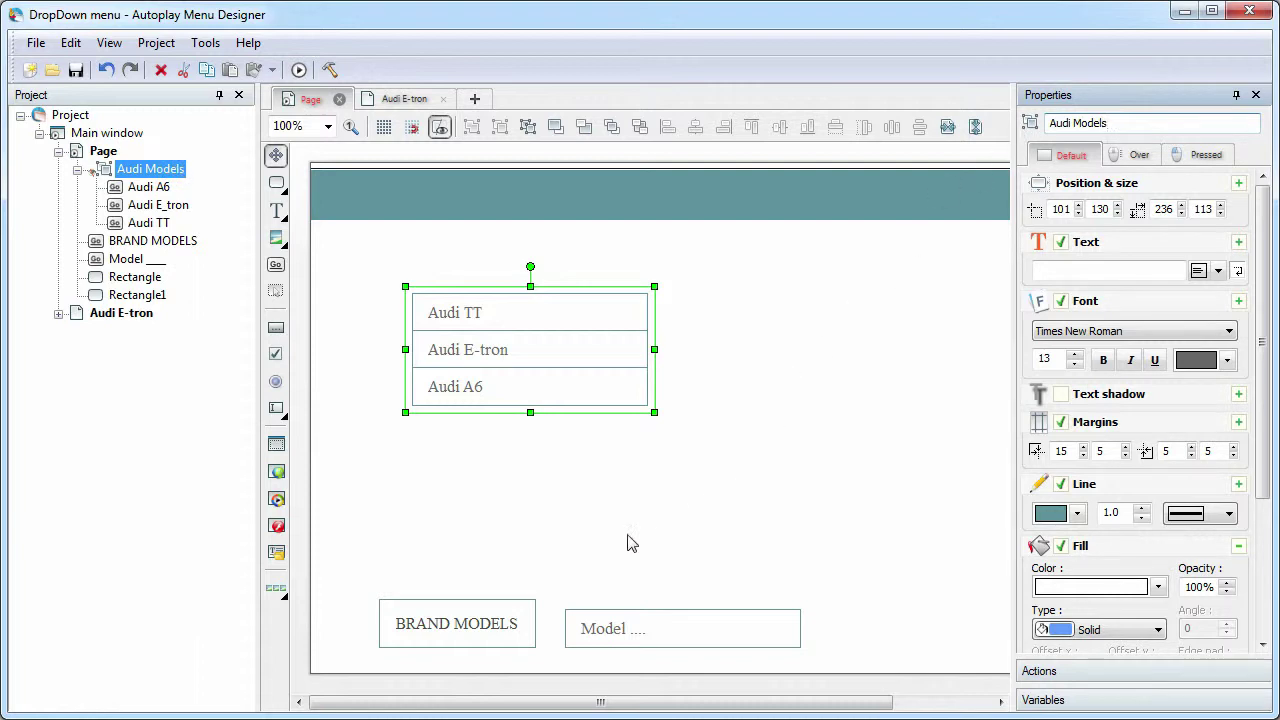
Duplicate BRAND MODELS, place the copy just above the Audi list, and relabel it AUDI MODELS
left_click(462, 612)
right_click(465, 613)
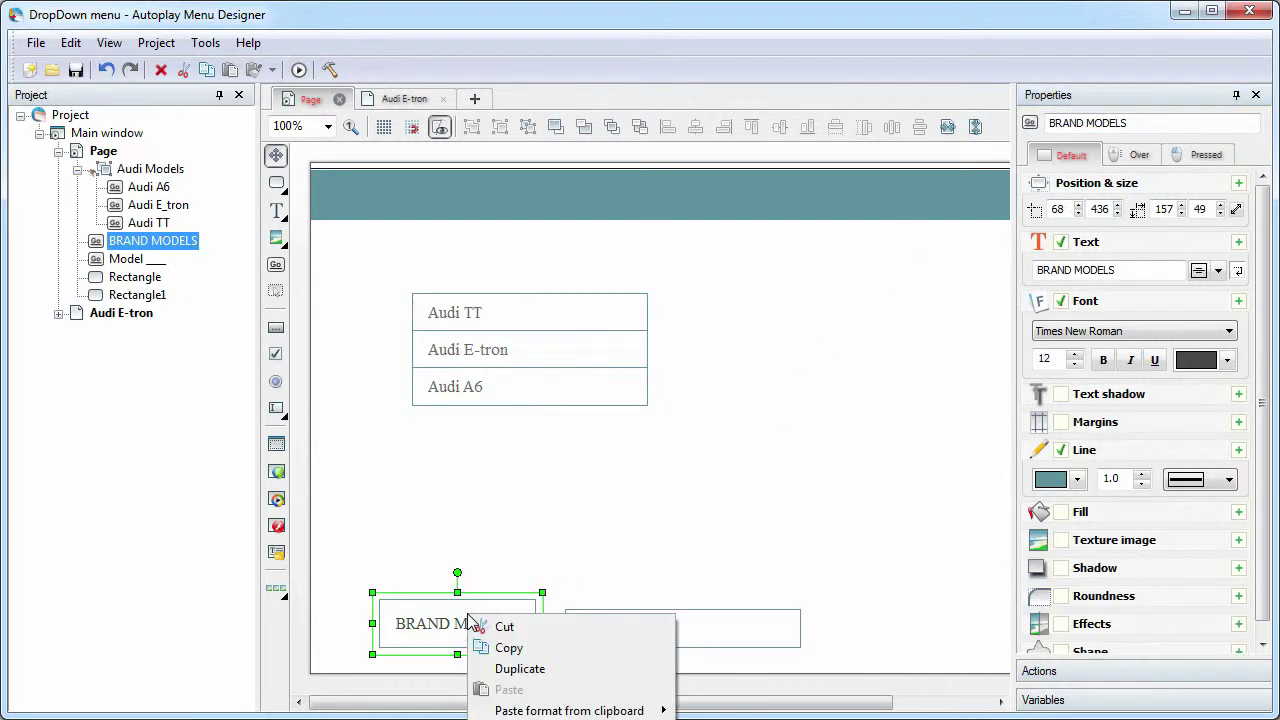
left_click(543, 665)
left_click_drag(500, 628, 529, 286)
key("Up")
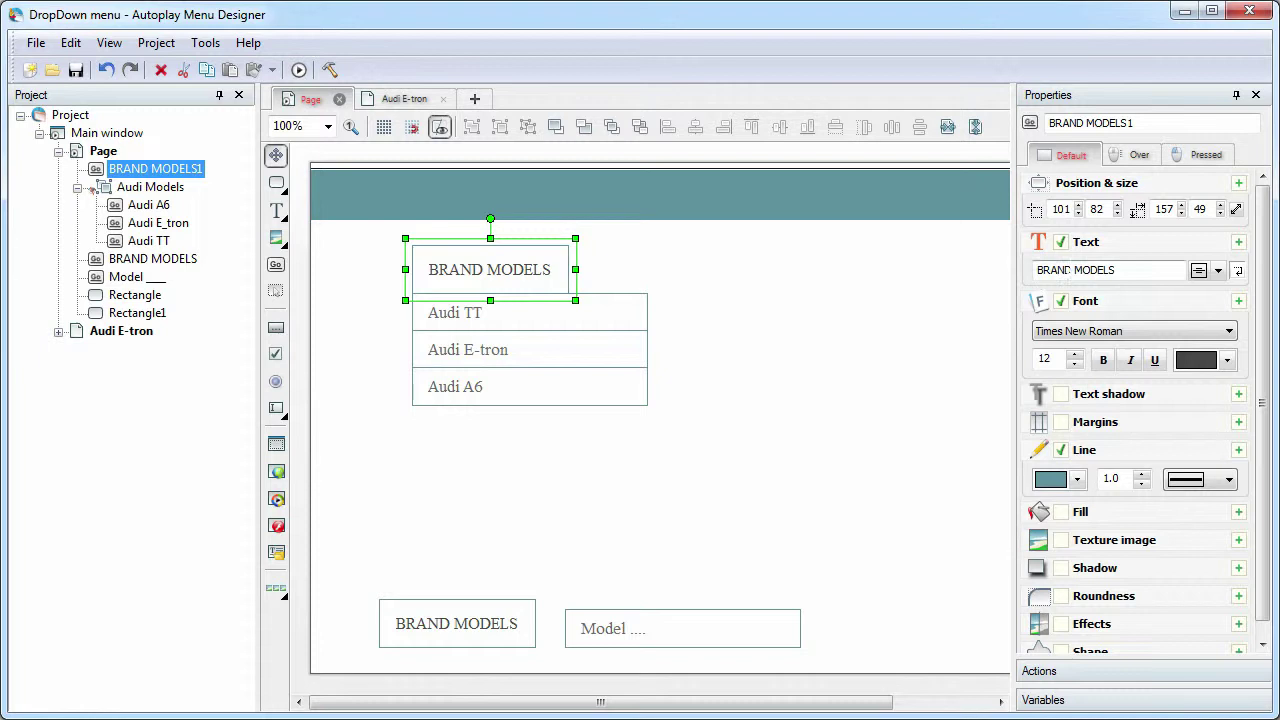
left_click_drag(1038, 270, 1073, 271)
type("A")
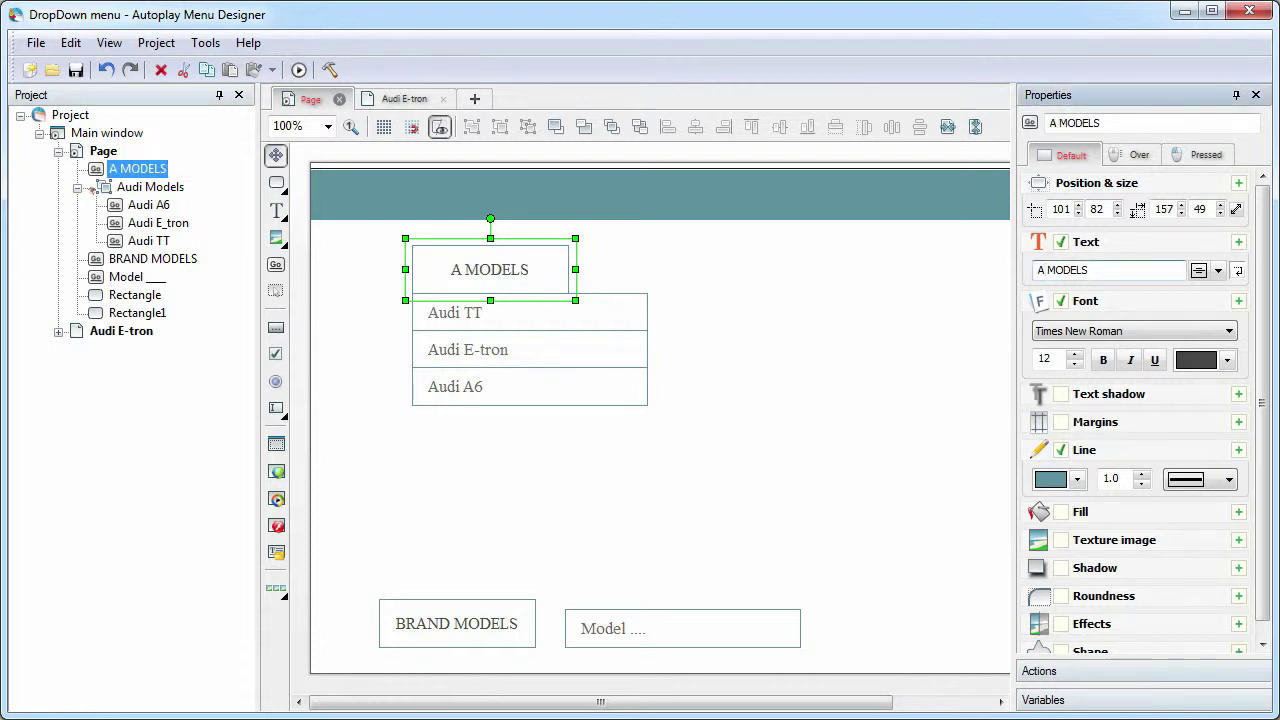
type("UDI")
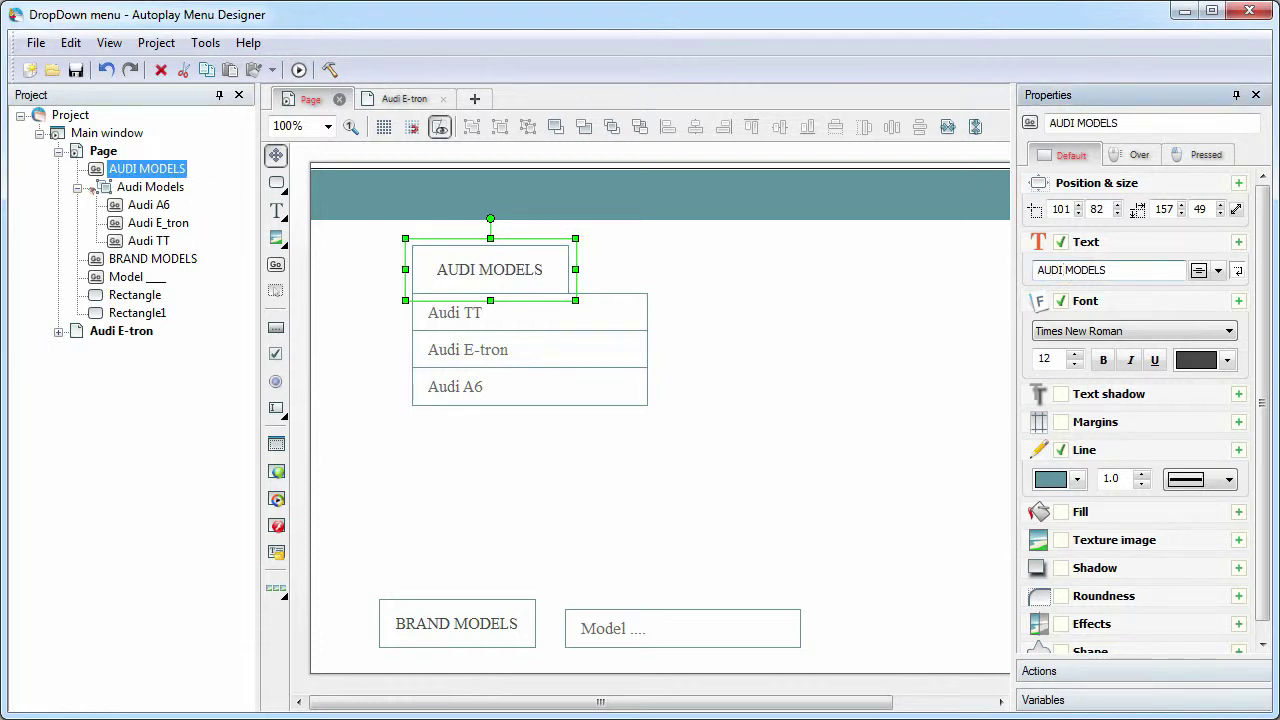
Add a Mouse Enter Show/Hide objects action to AUDI MODELS that shows the Audi Models group
left_click(1128, 672)
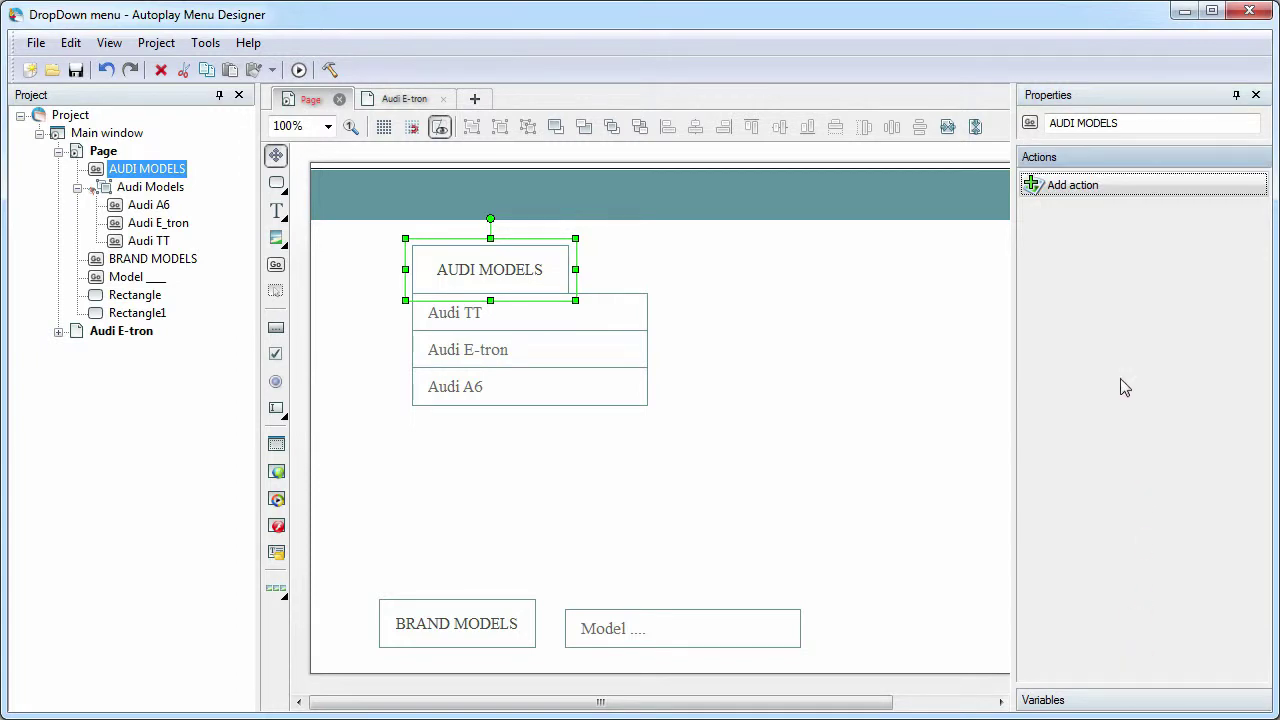
left_click(1080, 188)
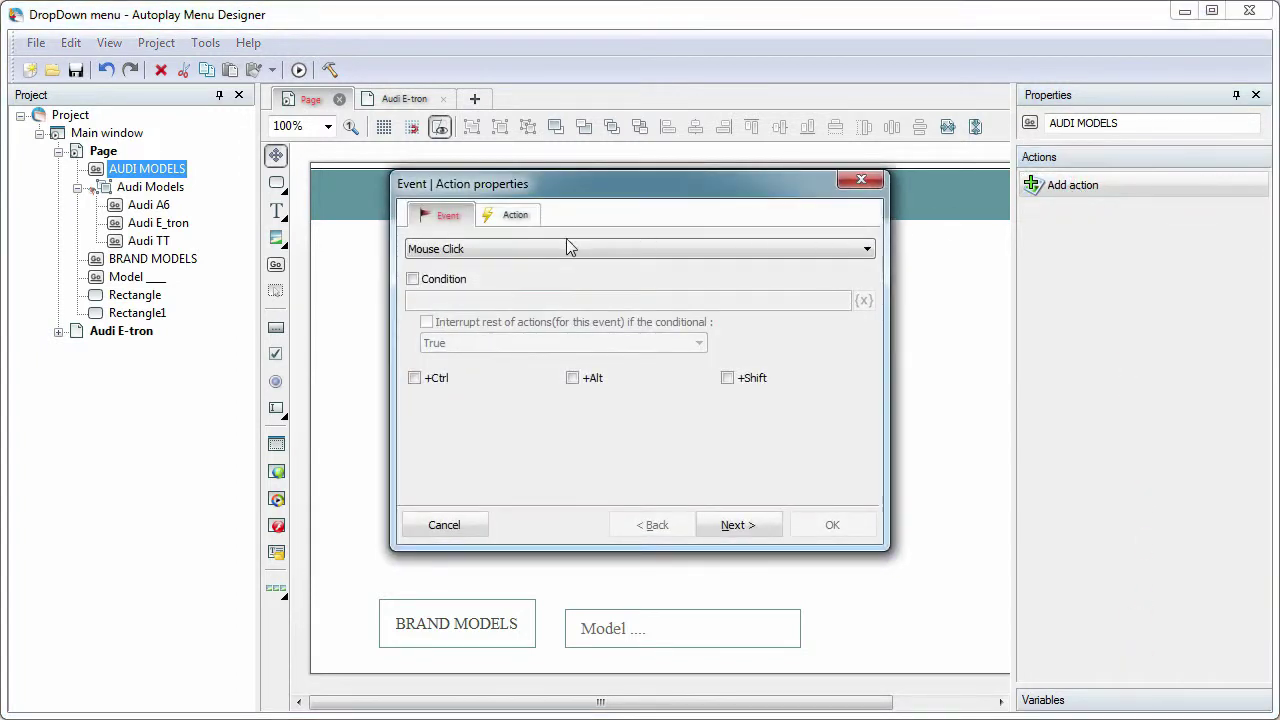
left_click(500, 252)
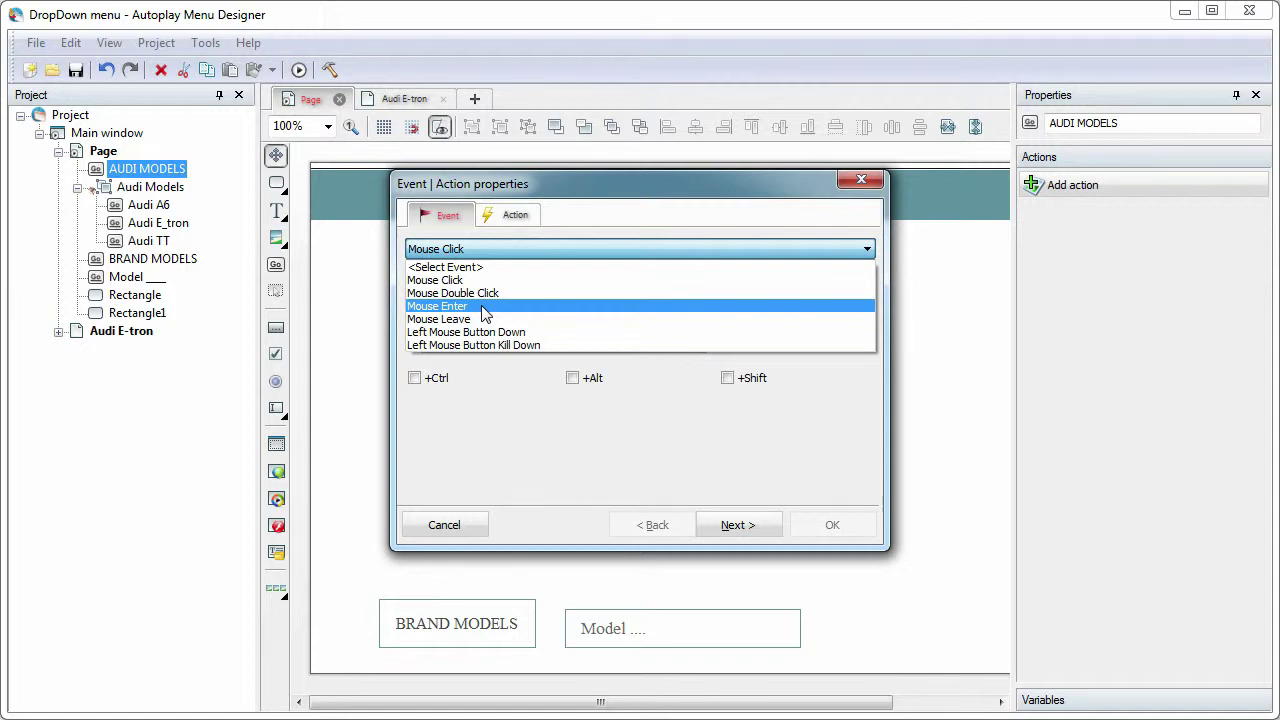
left_click(483, 311)
left_click(513, 214)
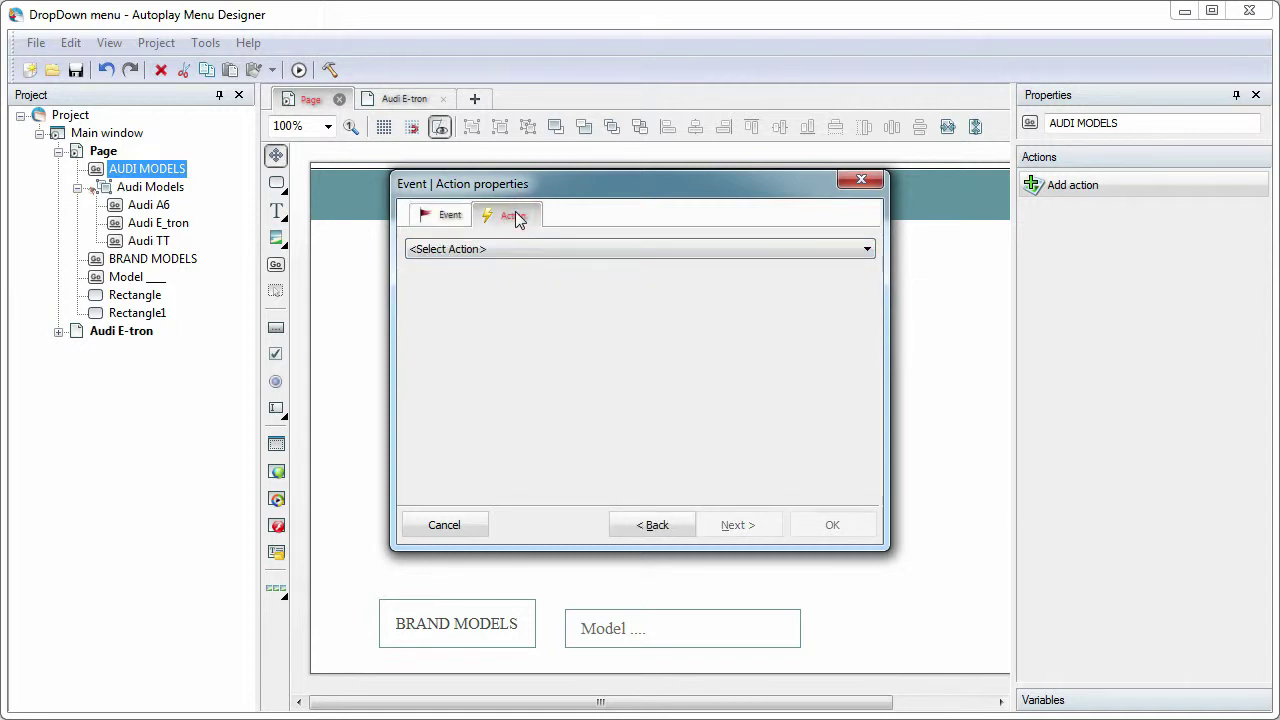
left_click(509, 252)
left_click(500, 289)
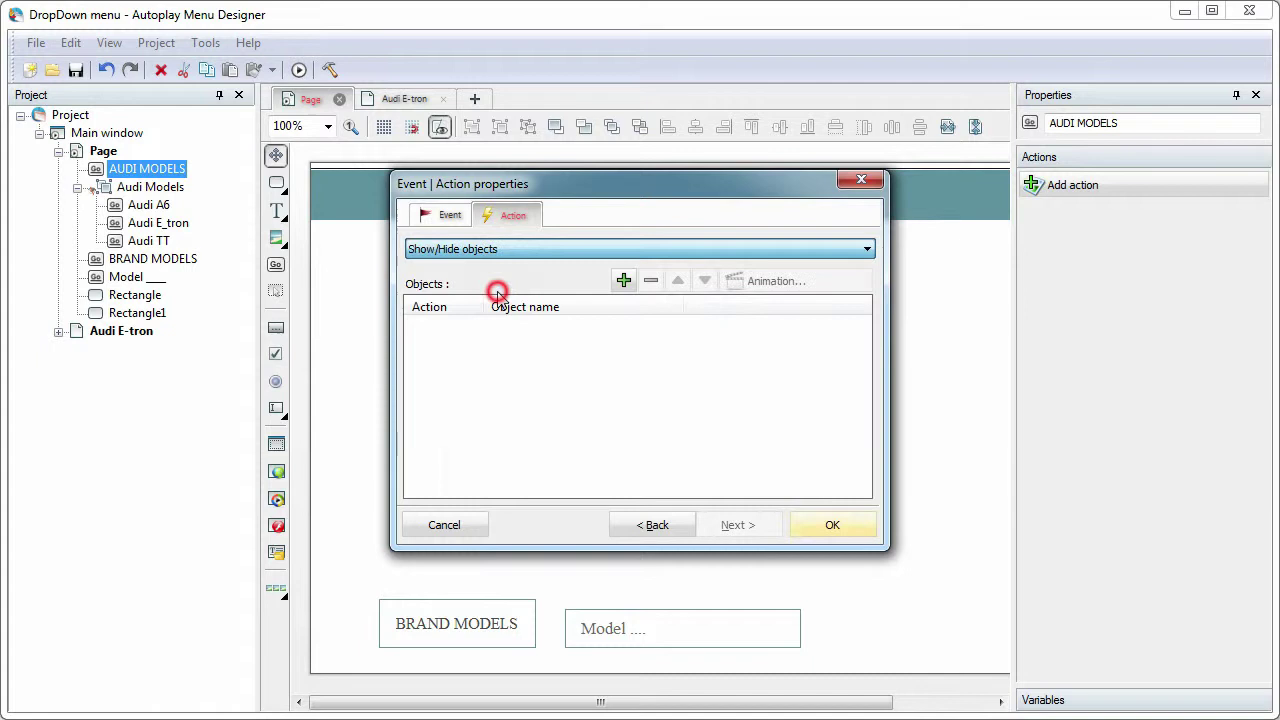
left_click(623, 281)
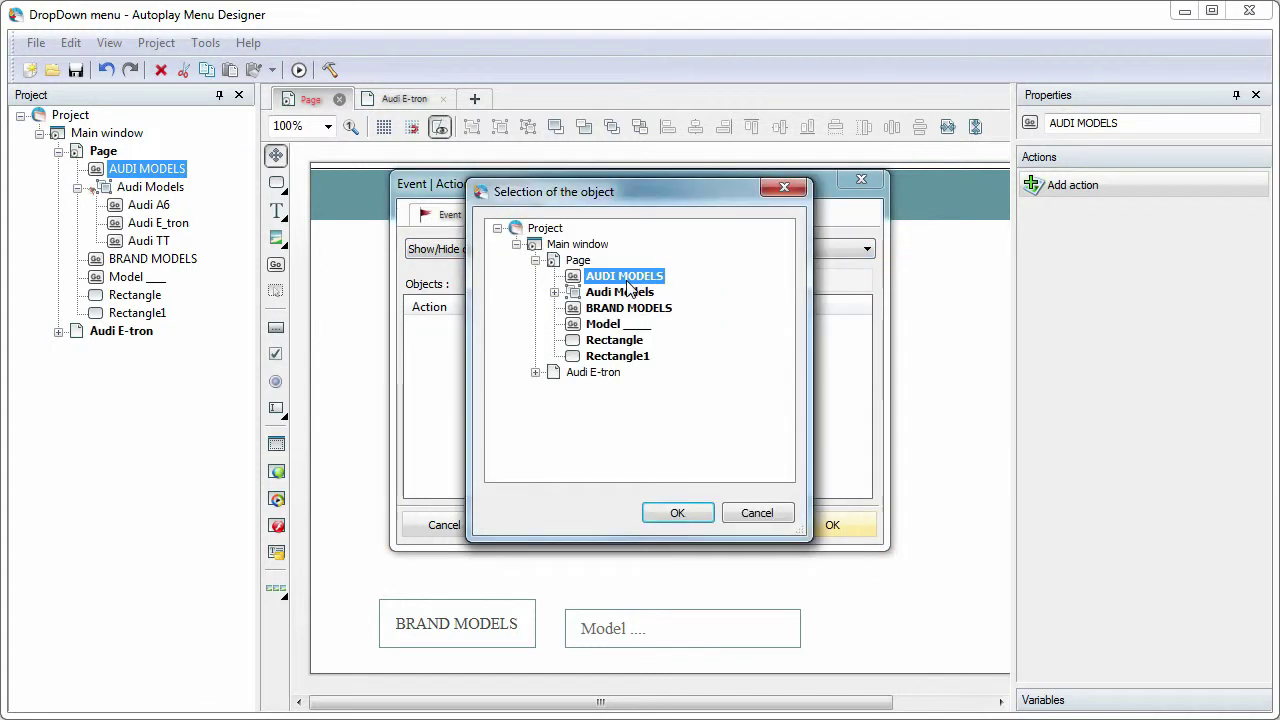
left_click(622, 292)
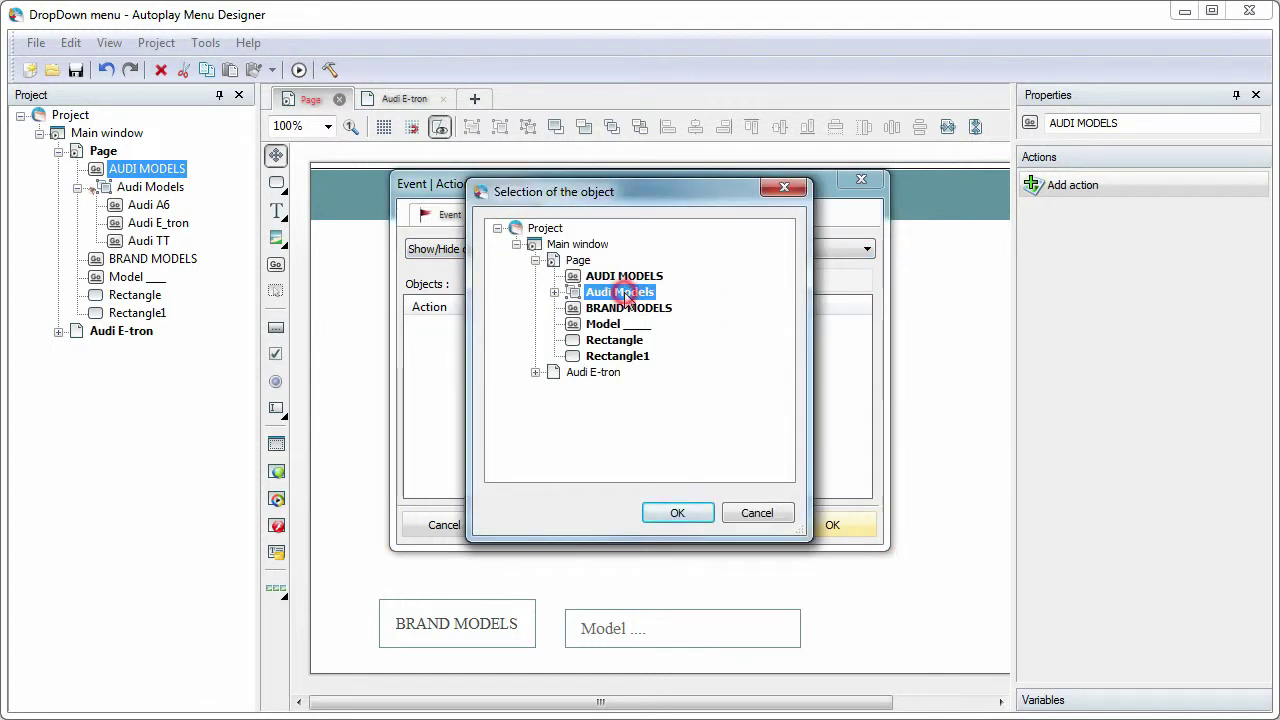
left_click(678, 513)
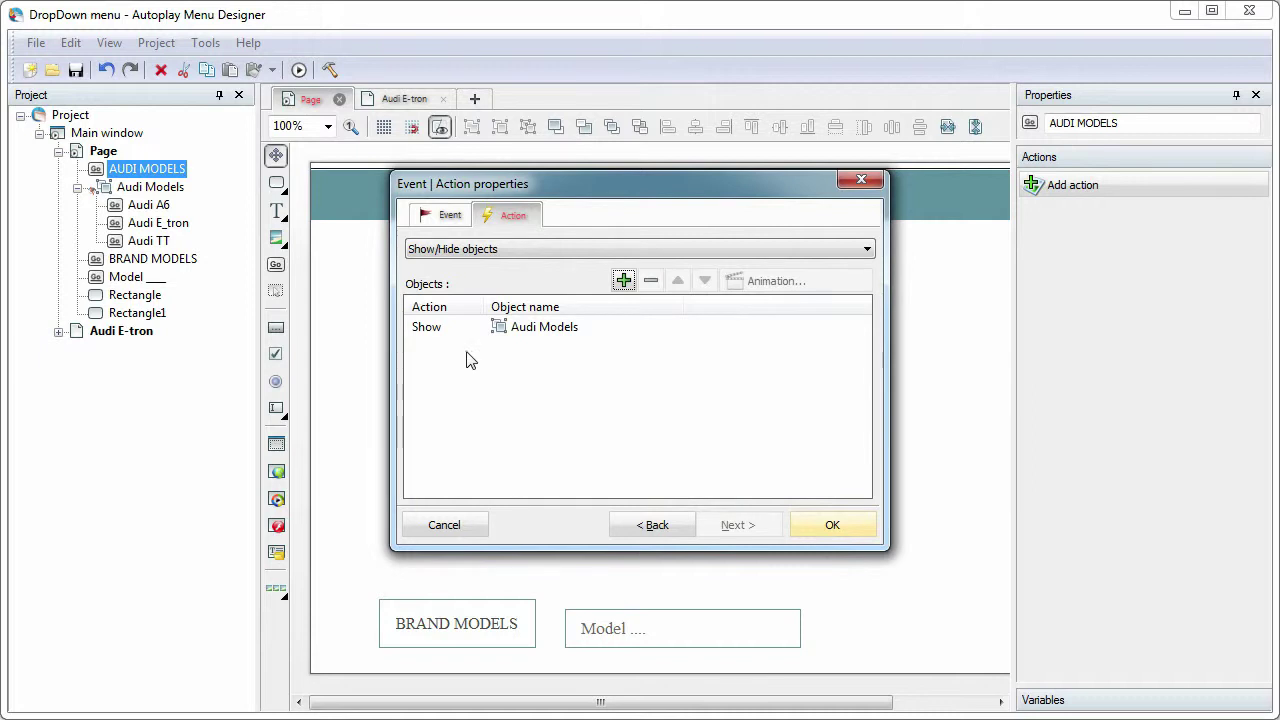
left_click(427, 332)
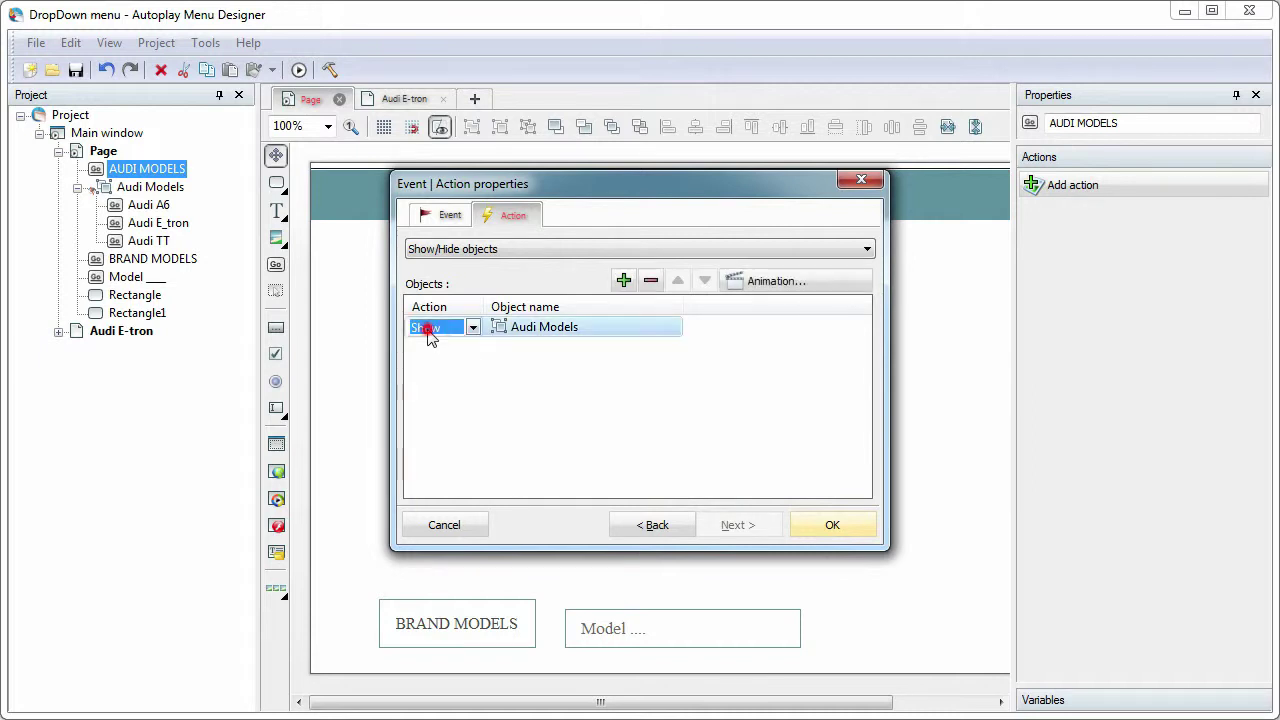
left_click(840, 524)
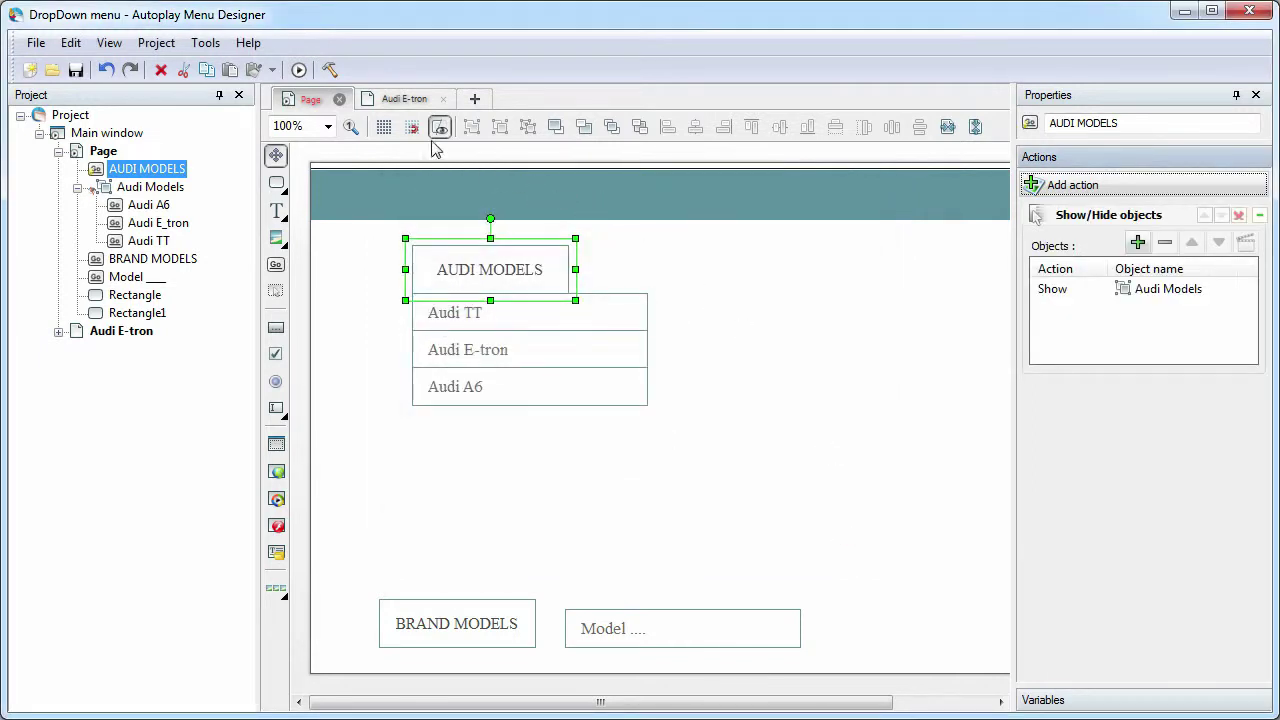
left_click(299, 70)
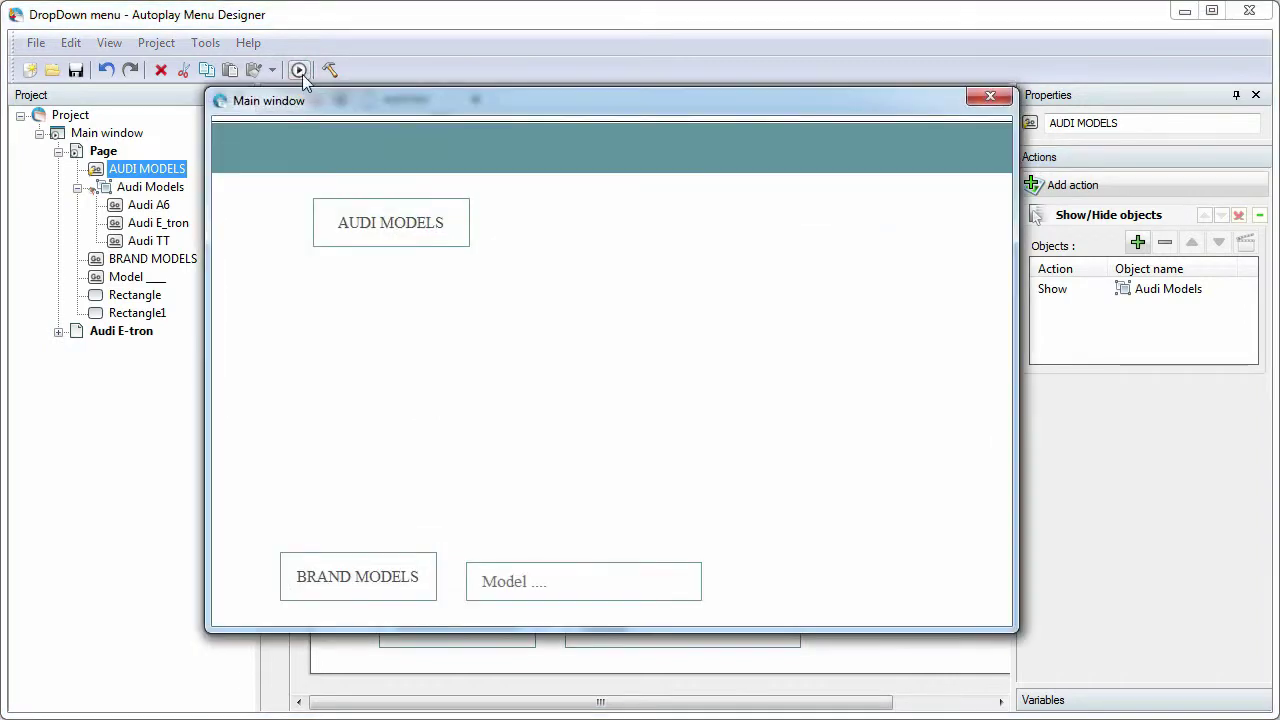
left_click(378, 228)
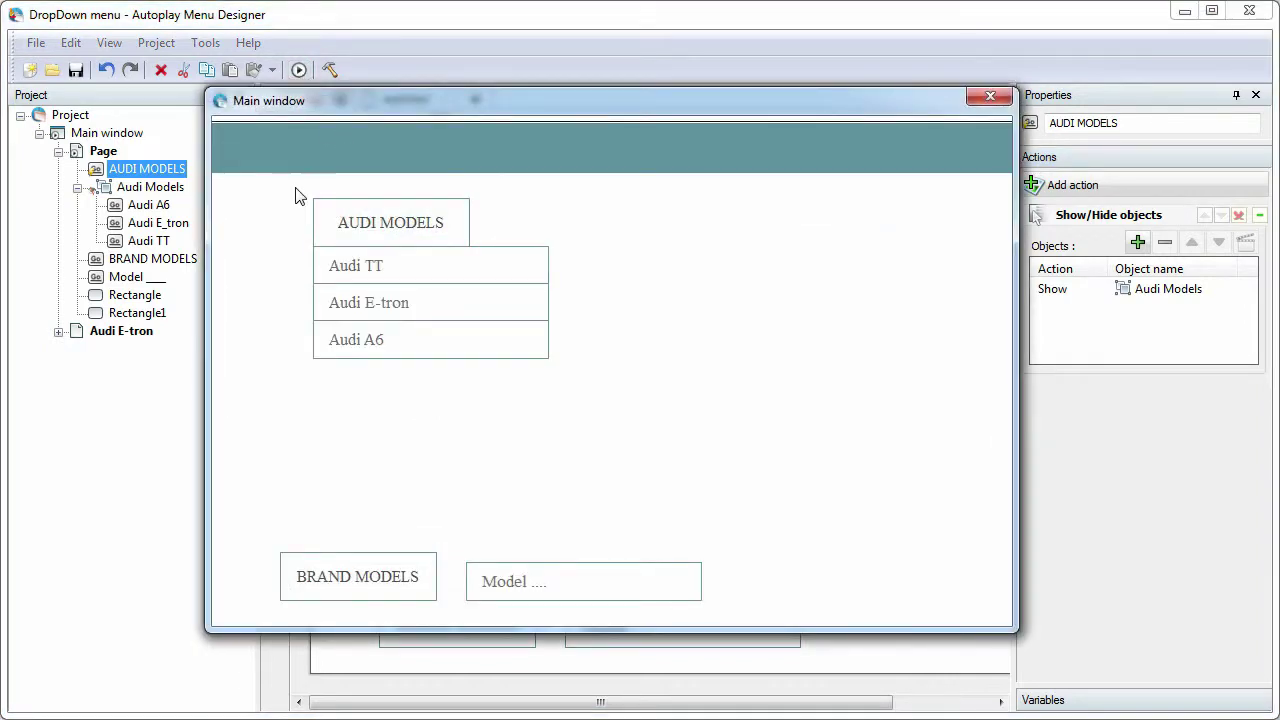
left_click(989, 96)
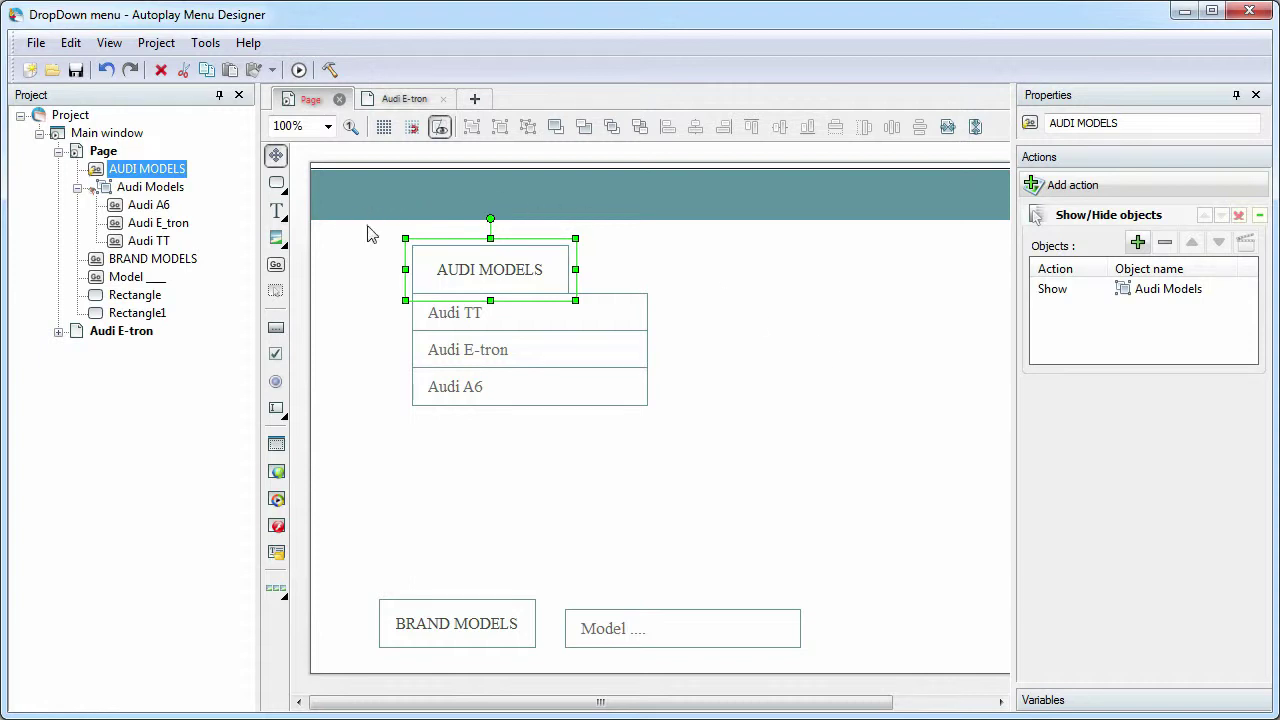
Group the AUDI MODELS heading with the Audi Models list and name the group Audi_Menu_Item
left_click_drag(367, 226, 691, 449)
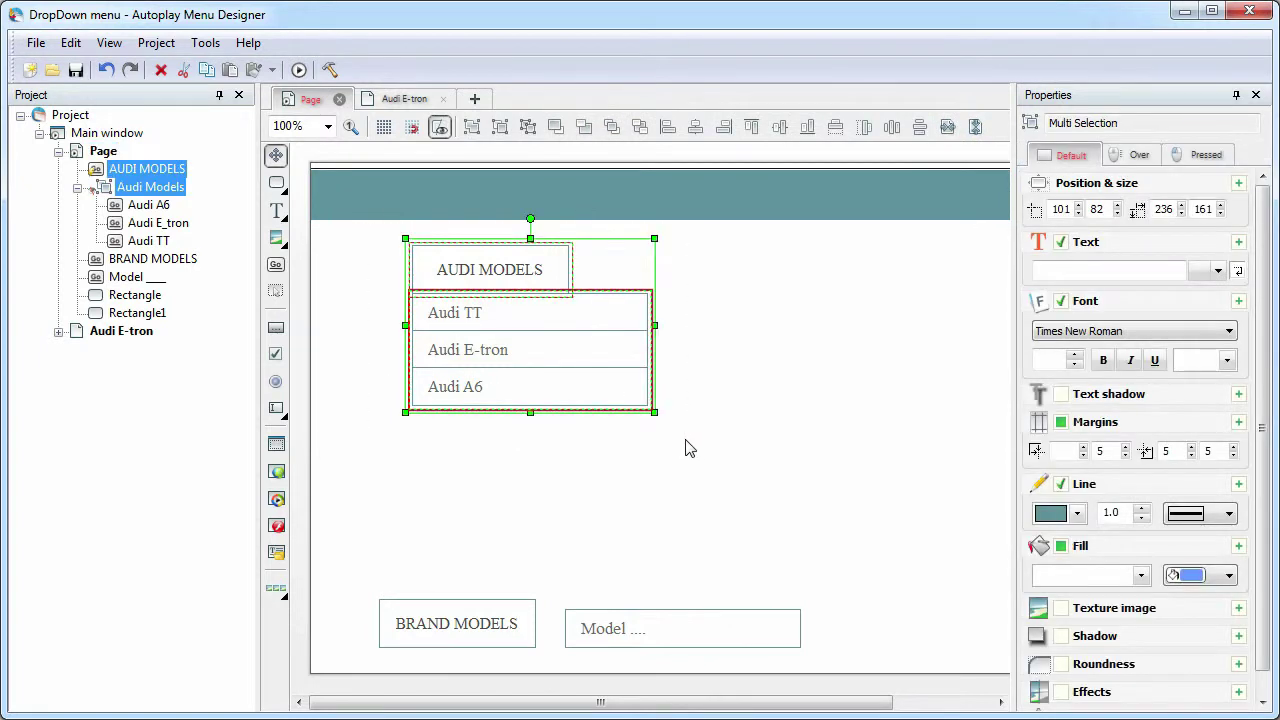
right_click(582, 360)
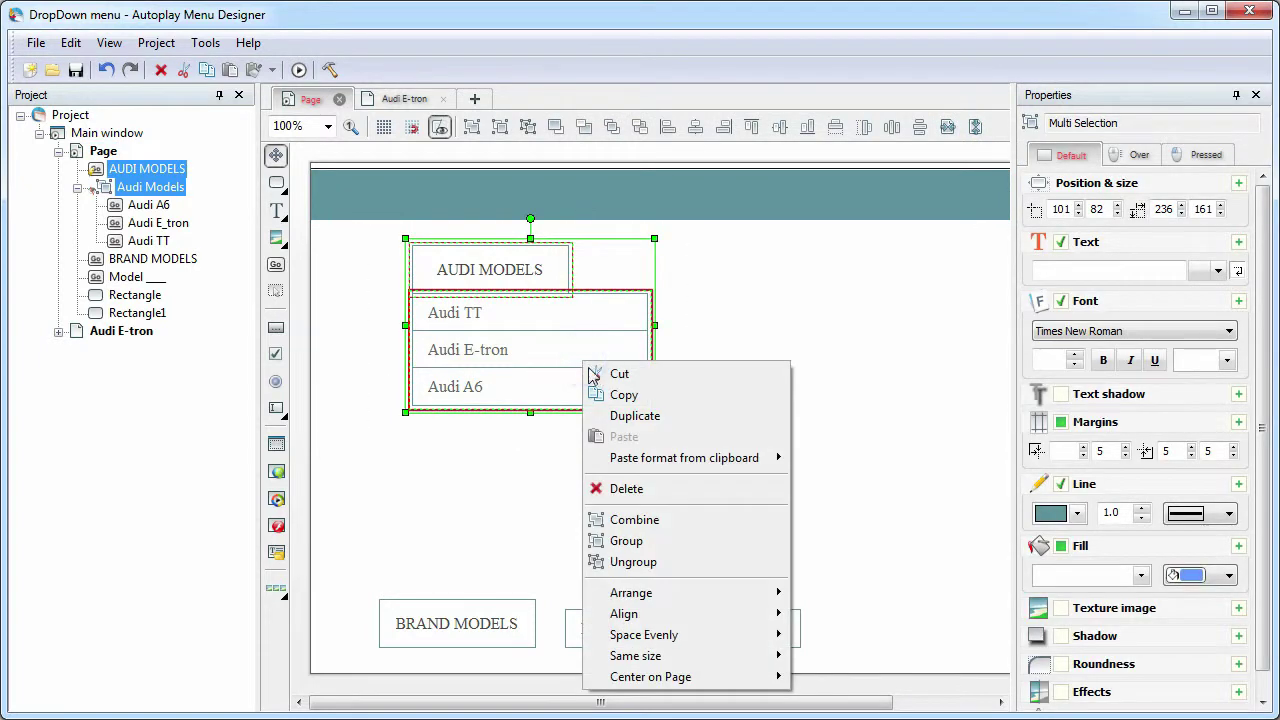
left_click(655, 542)
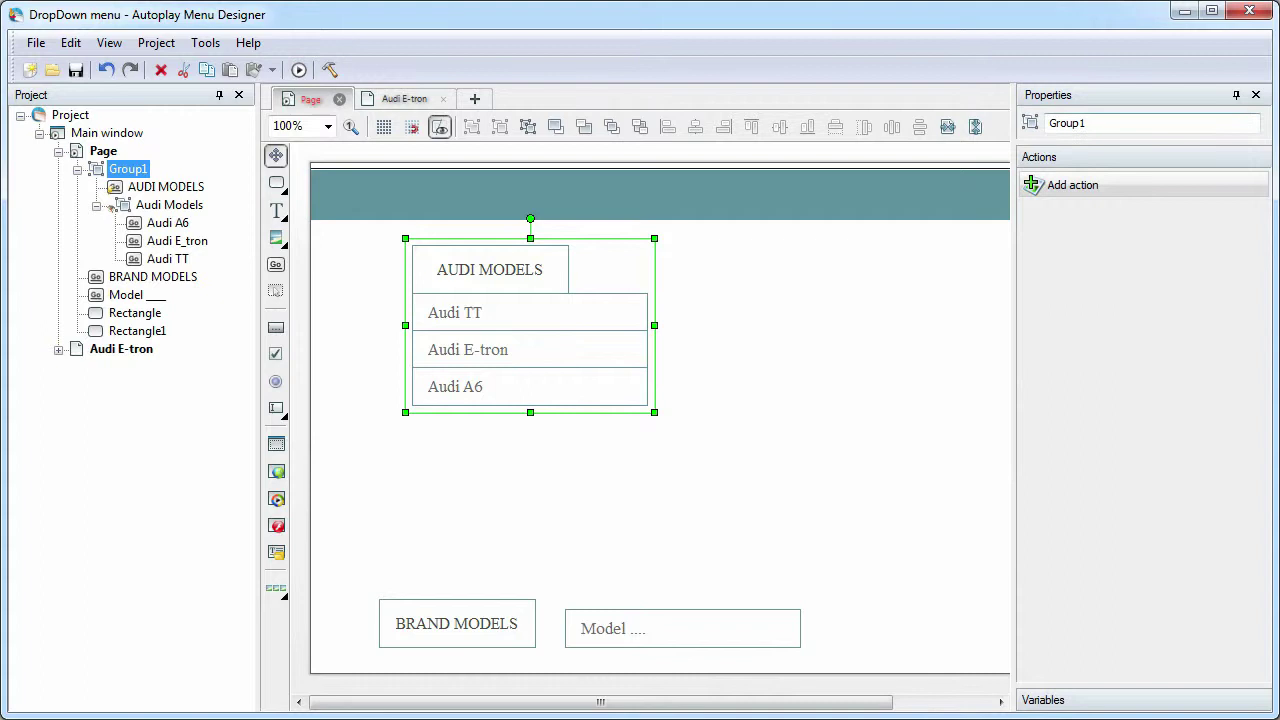
double_click(1114, 122)
type("Audi_")
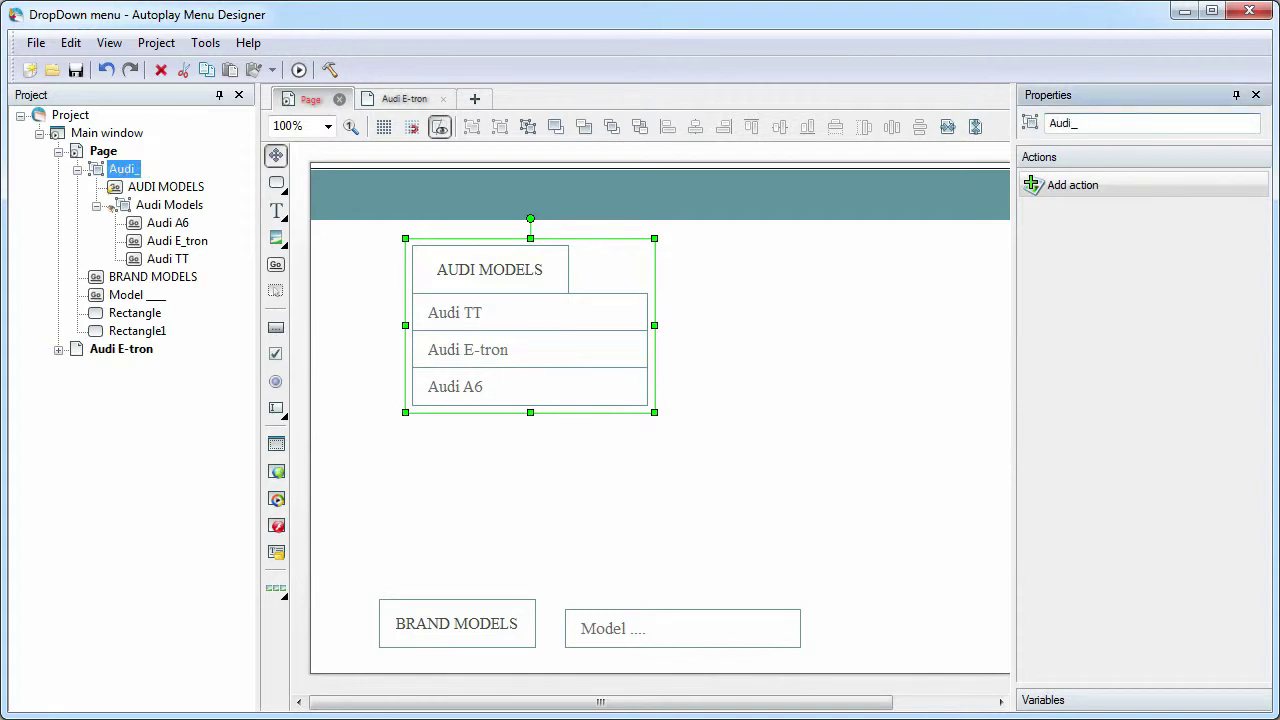
type("Menu_Item")
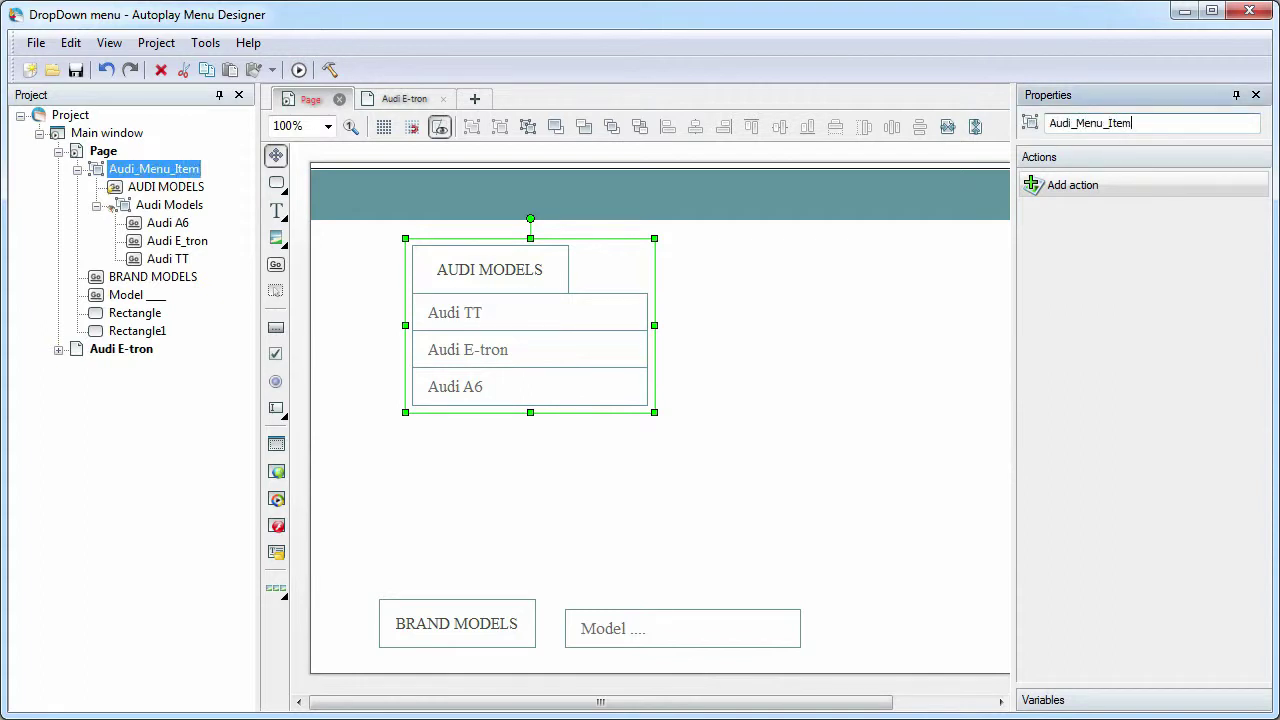
Add a Mouse Leave Show/Hide objects action to Audi_Menu_Item that hides Audi Models
left_click(1135, 192)
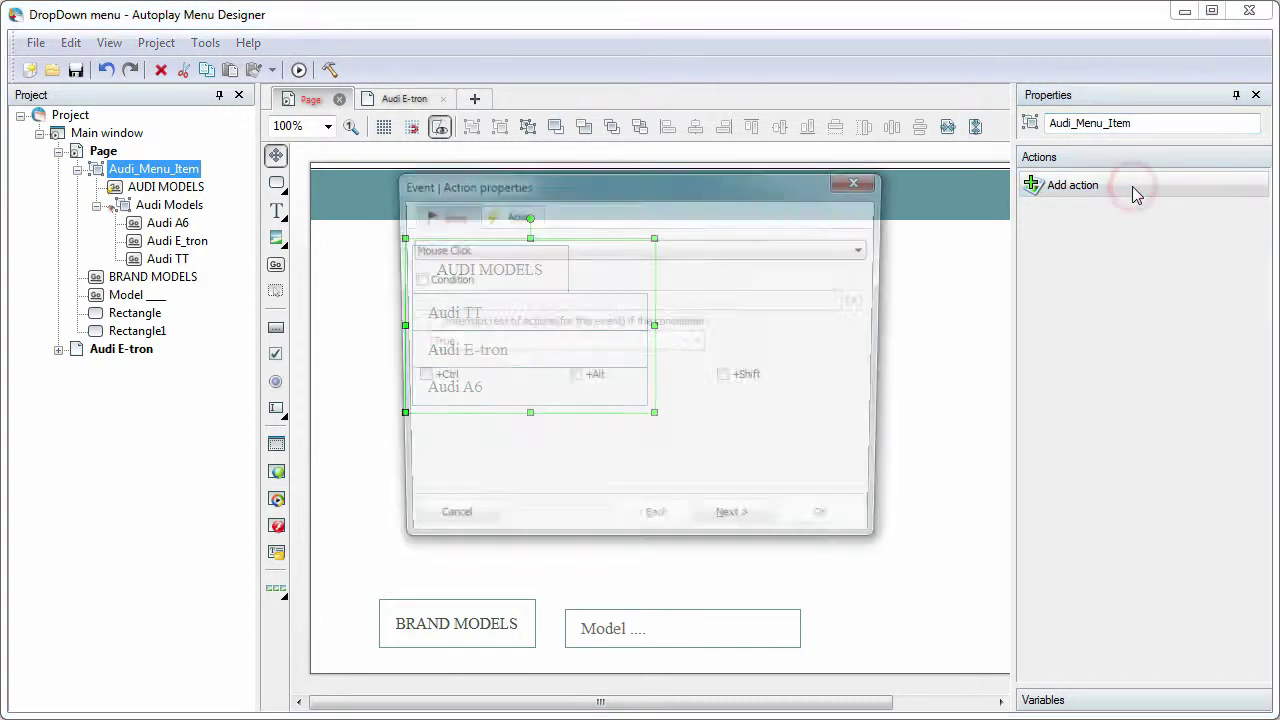
left_click(487, 249)
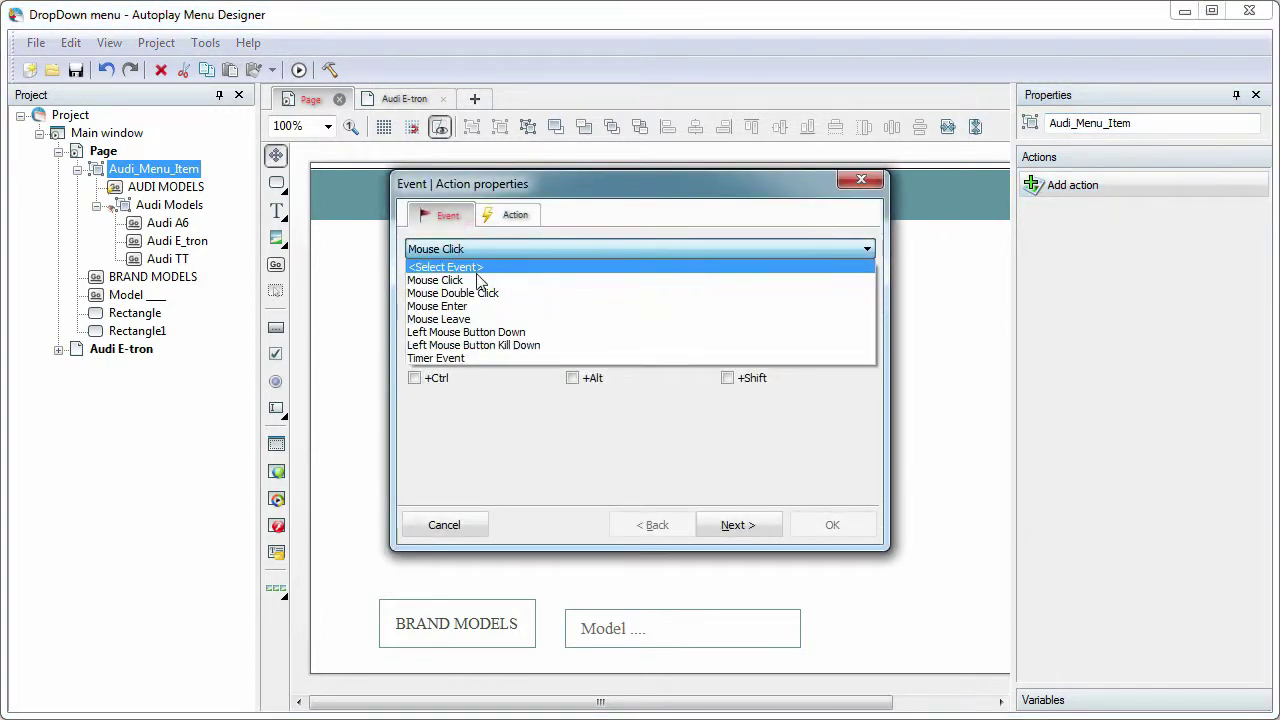
left_click(474, 320)
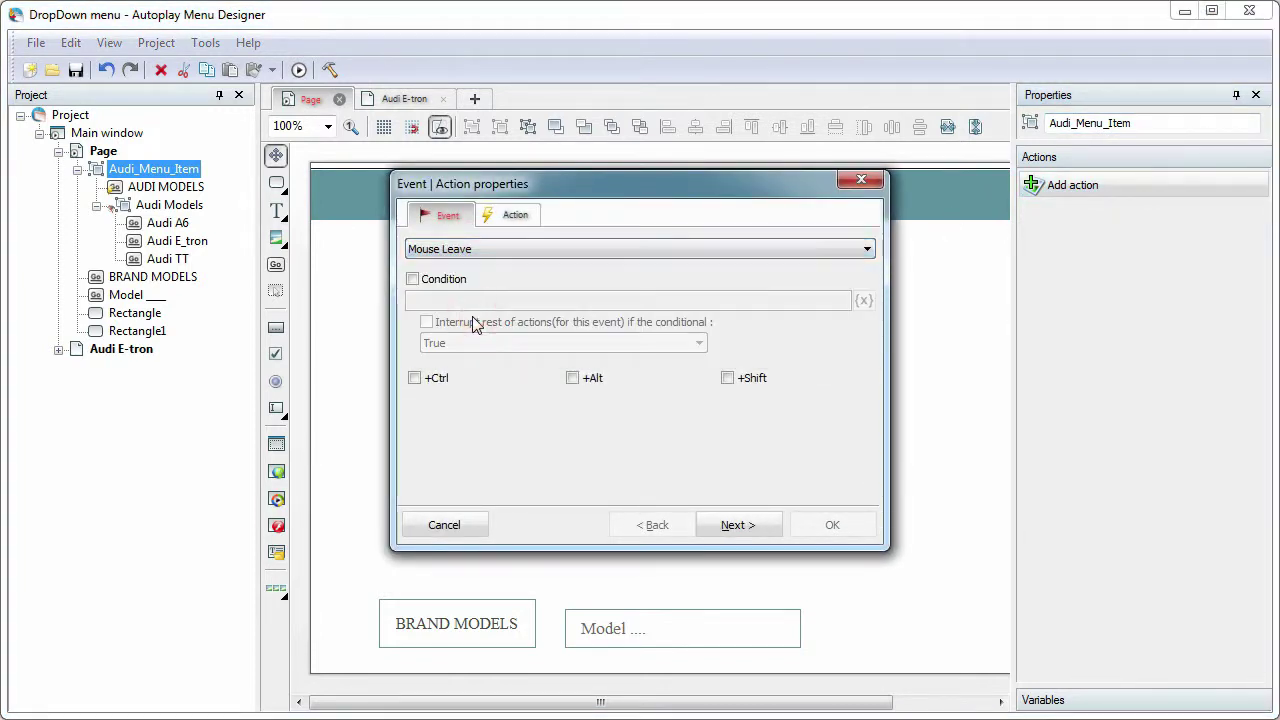
left_click(513, 218)
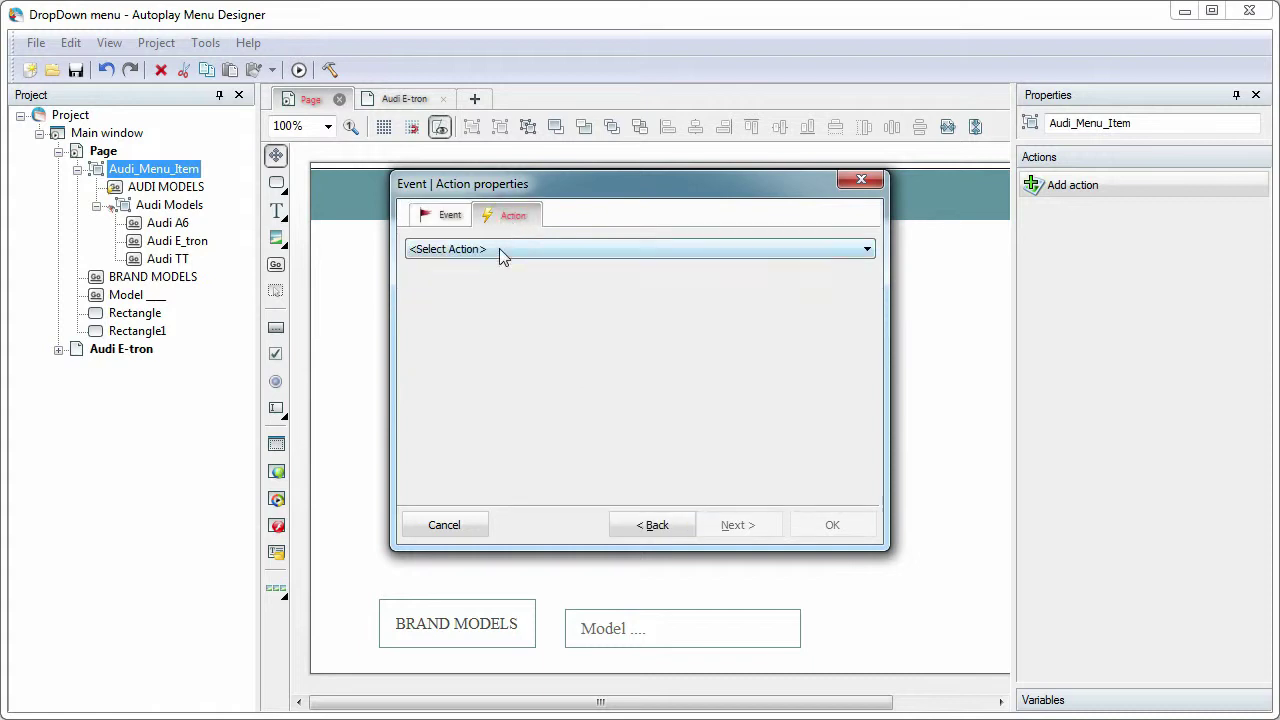
left_click(499, 248)
left_click(489, 290)
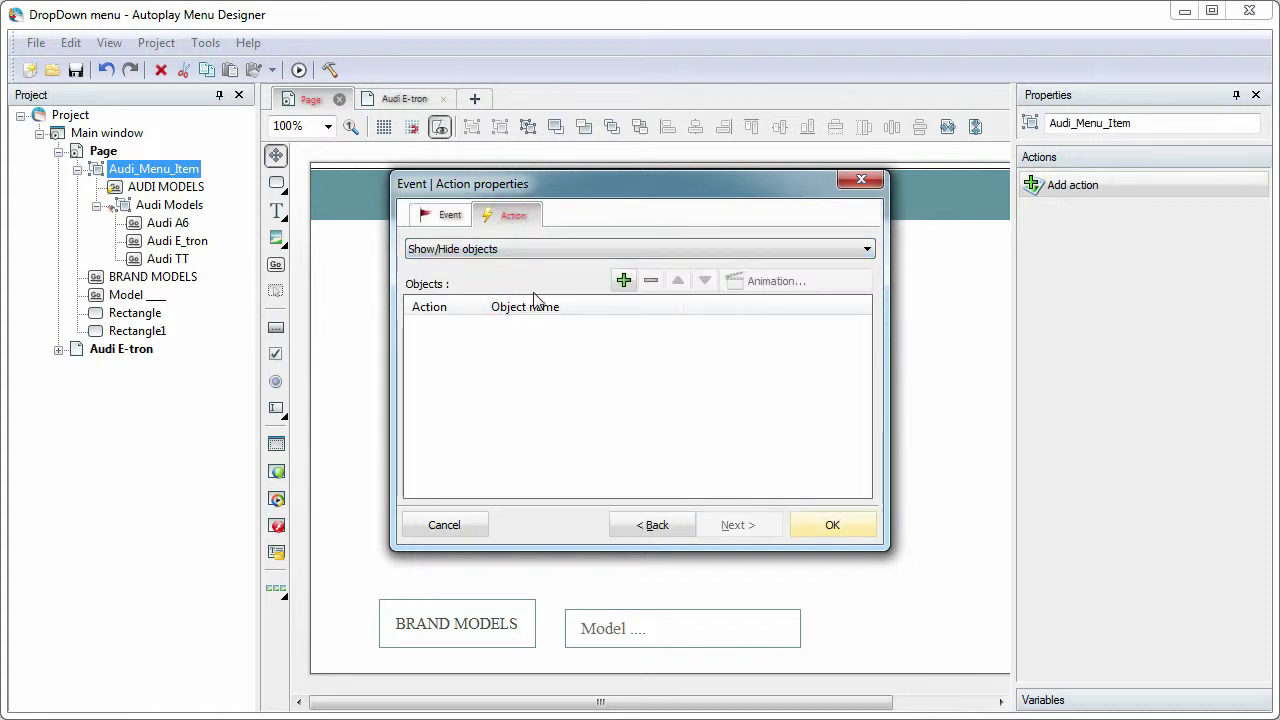
left_click(623, 281)
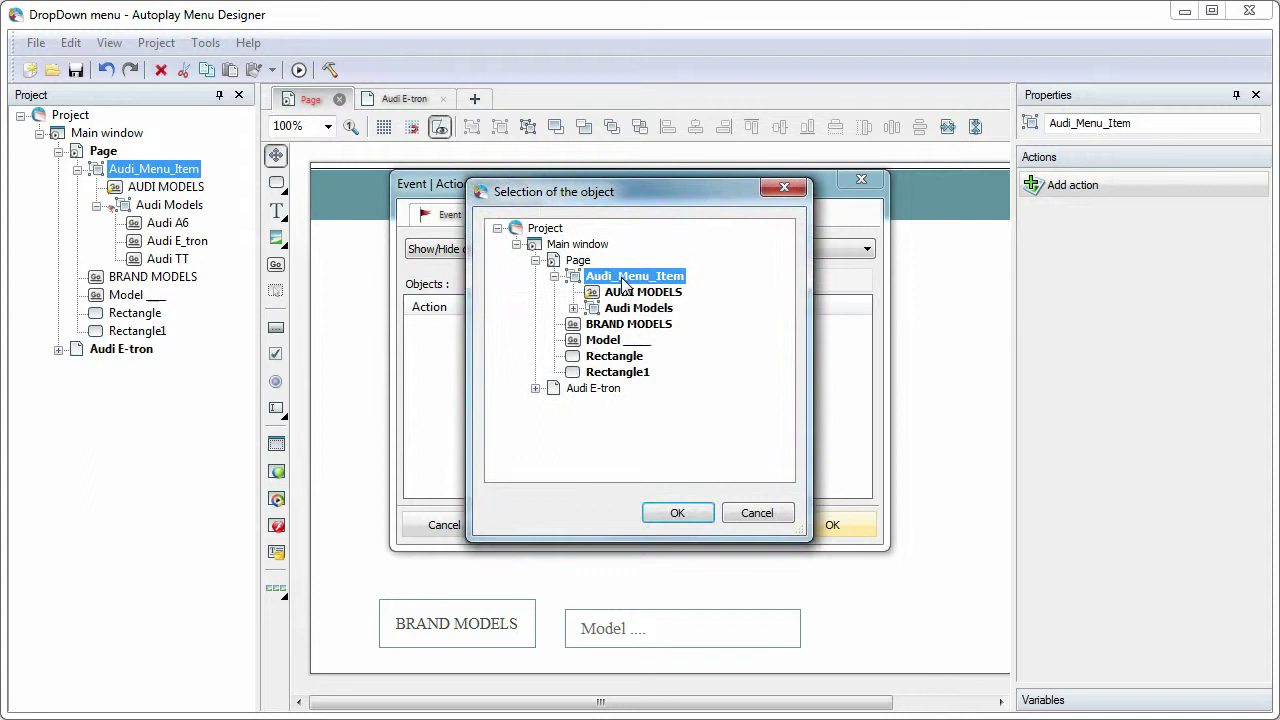
left_click(638, 308)
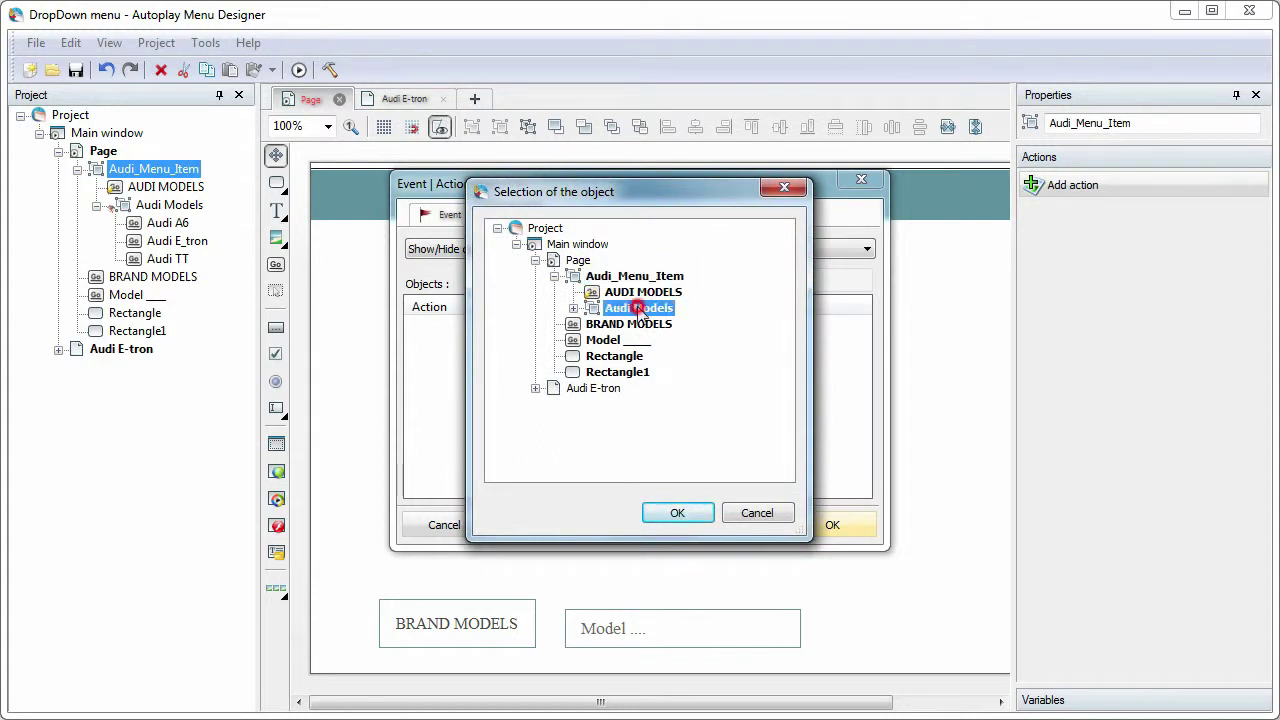
left_click(692, 513)
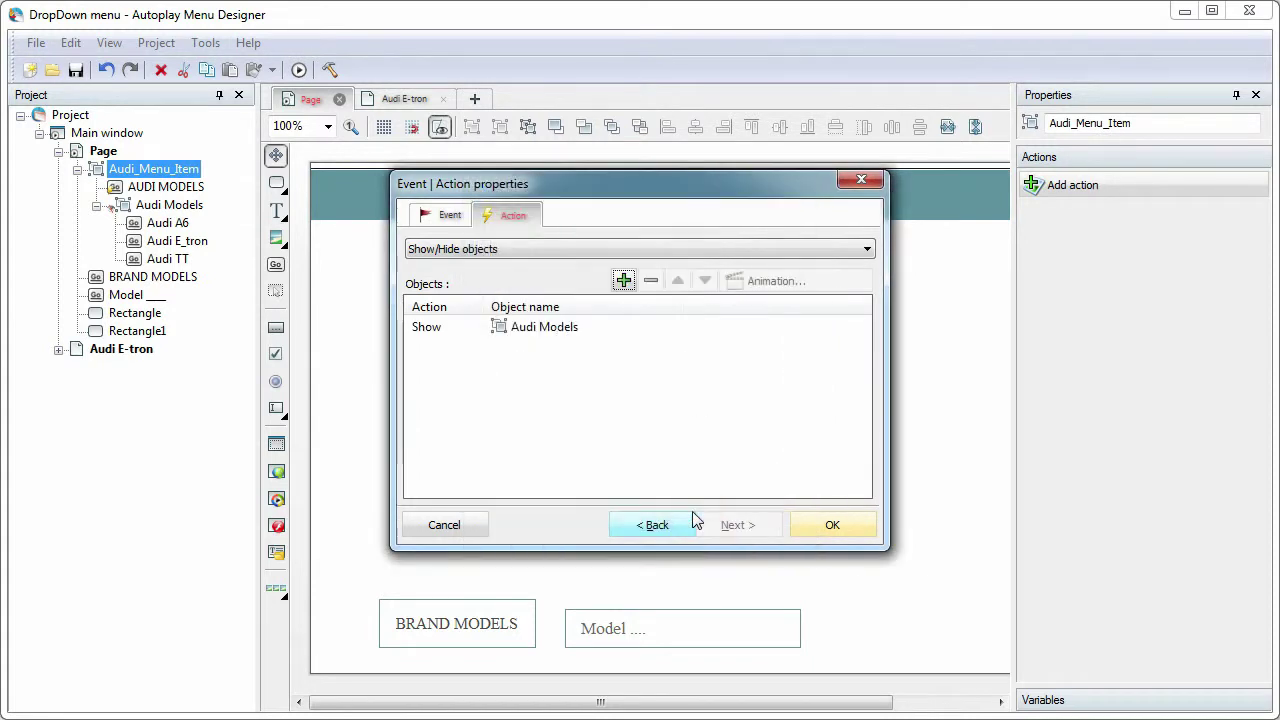
left_click(468, 330)
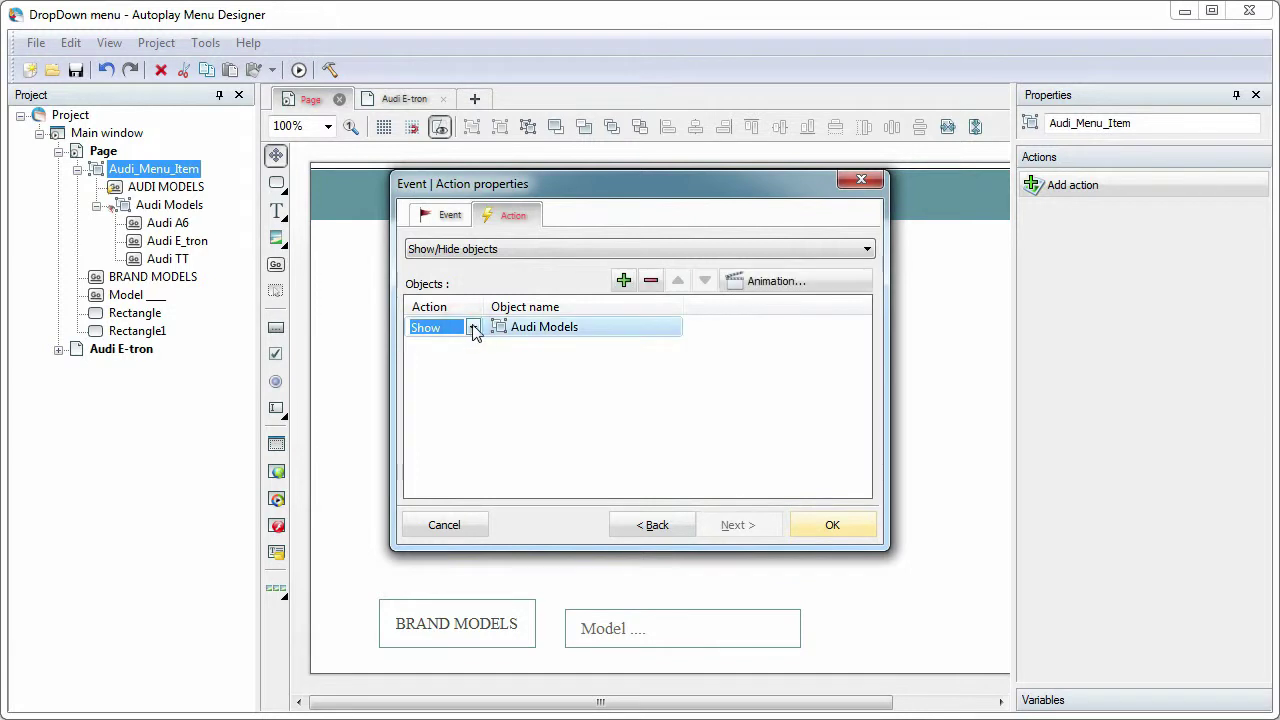
left_click(471, 328)
left_click(449, 358)
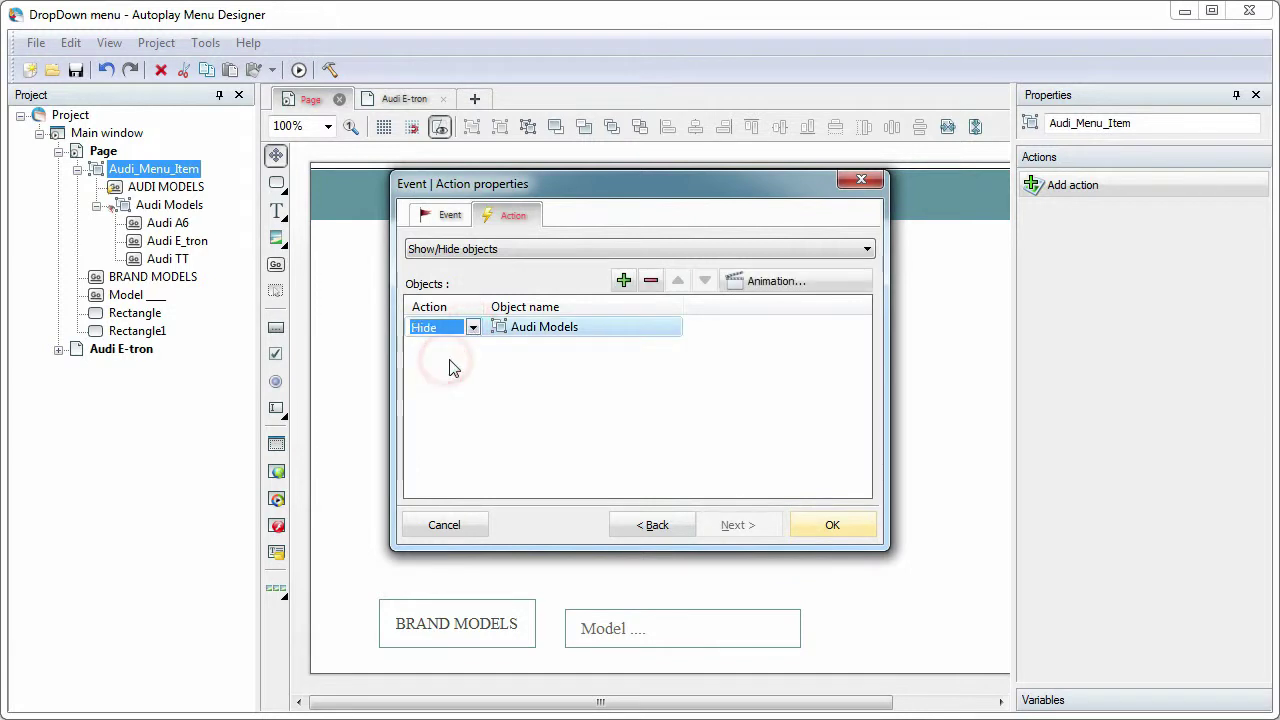
left_click(830, 524)
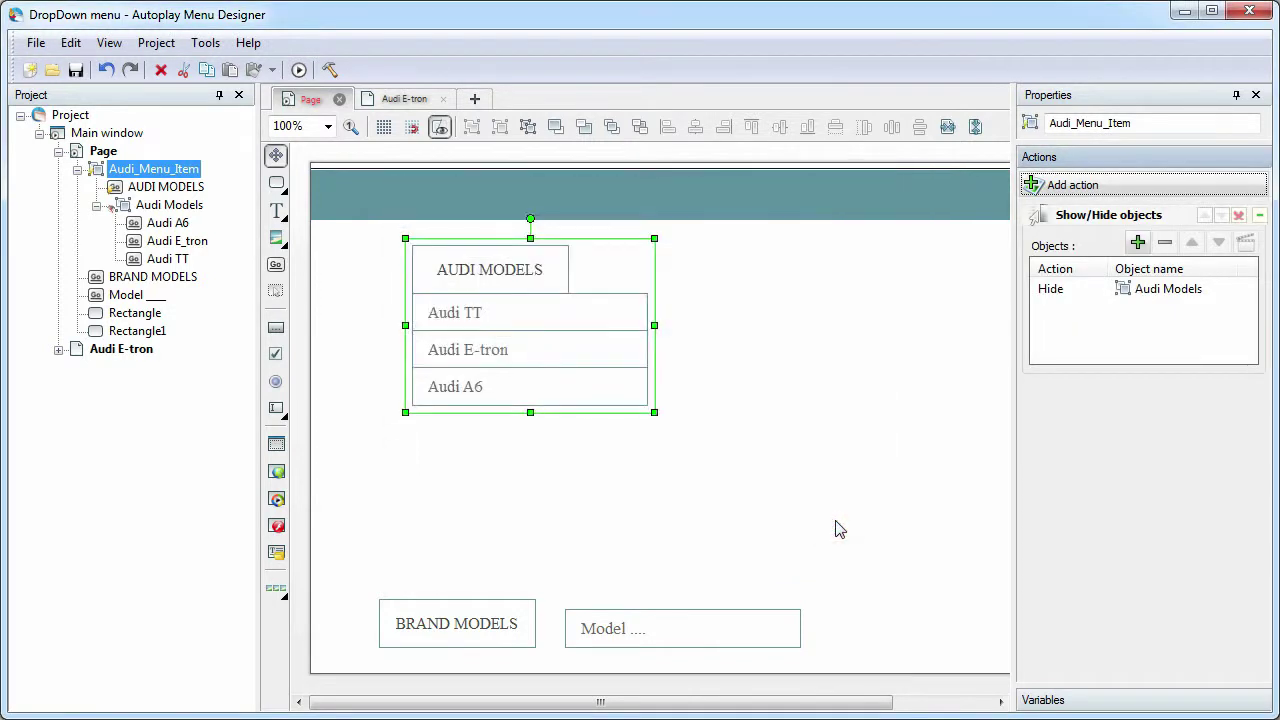
Add a second, Mouse Click Show/Hide objects action that also hides Audi Models
left_click(1060, 186)
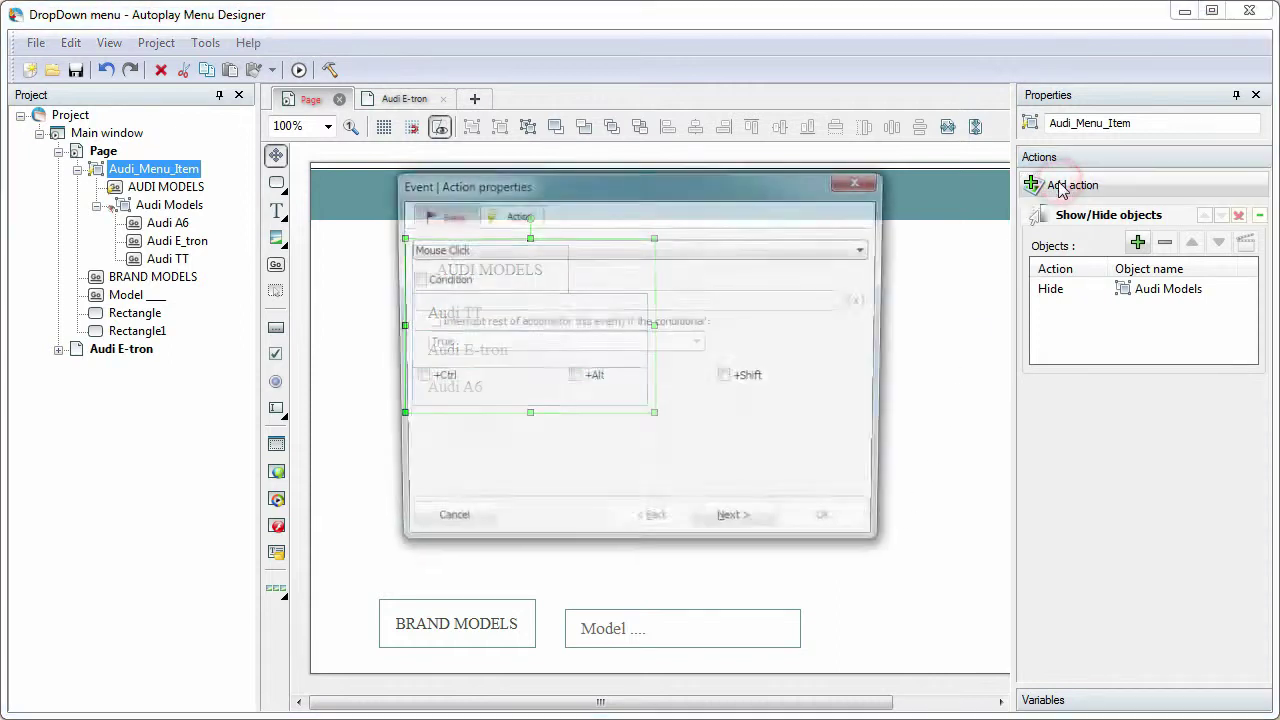
left_click(513, 248)
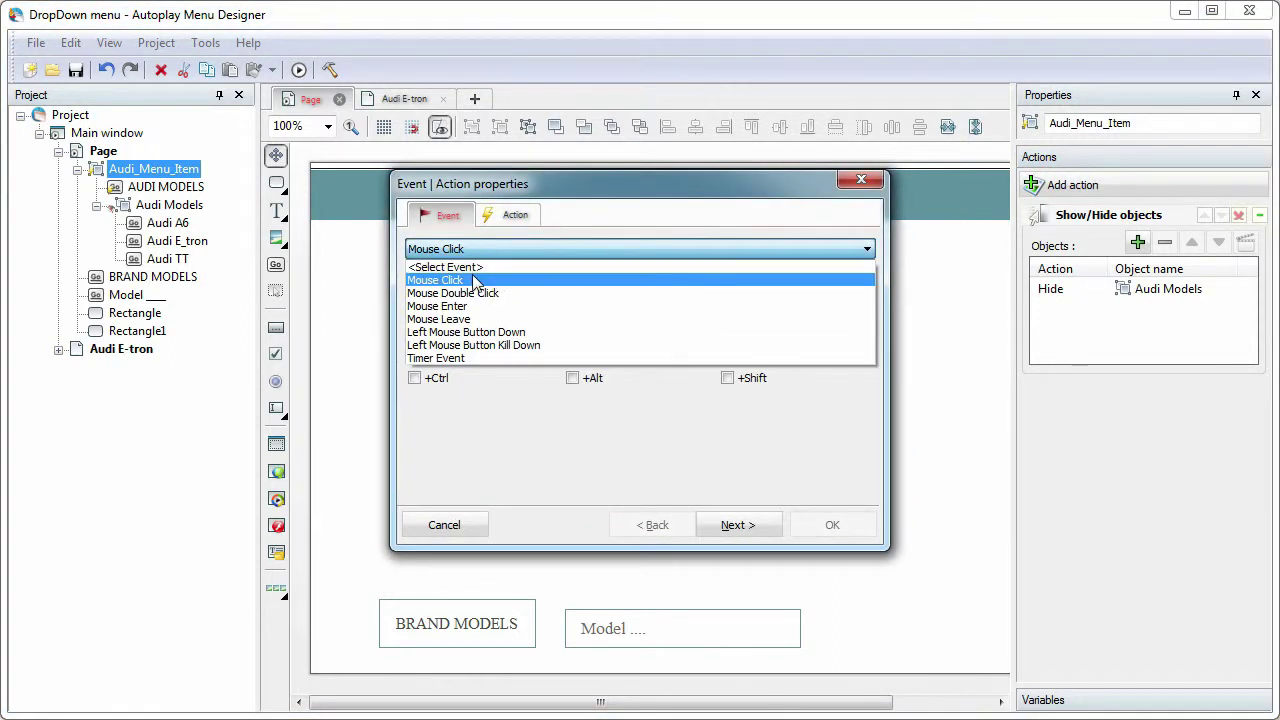
left_click(470, 278)
left_click(507, 217)
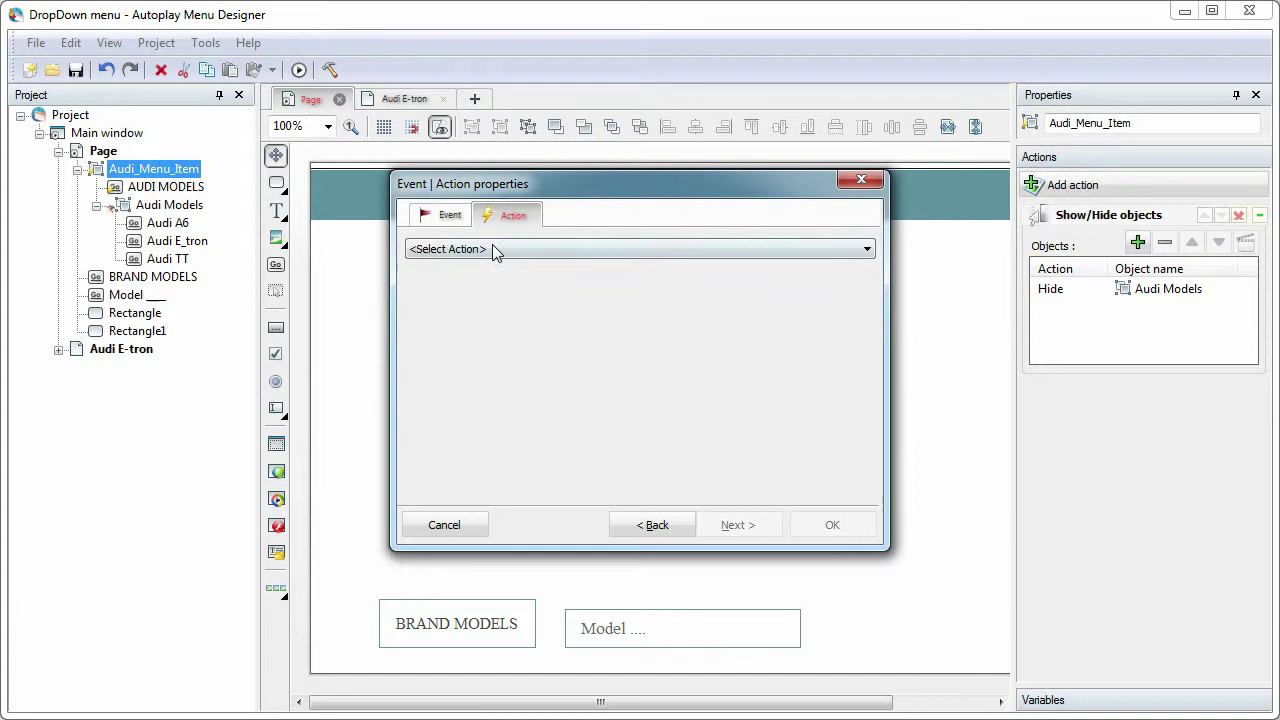
left_click(491, 250)
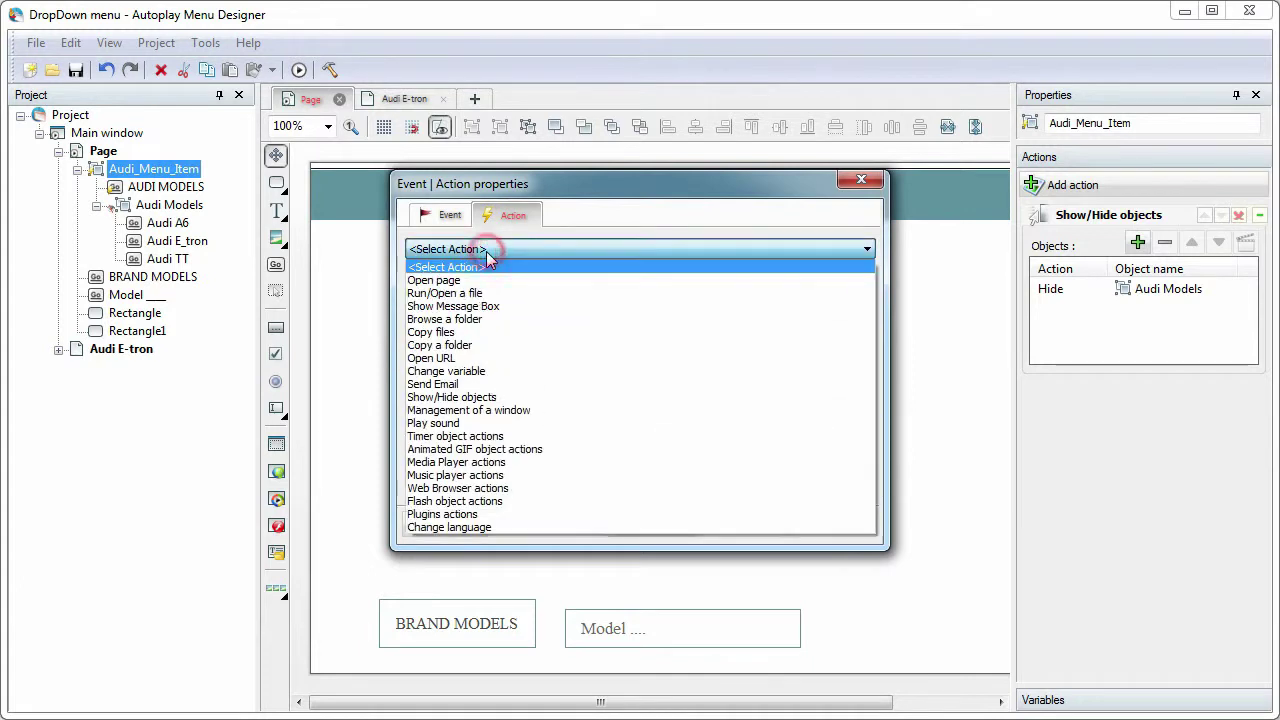
left_click(483, 398)
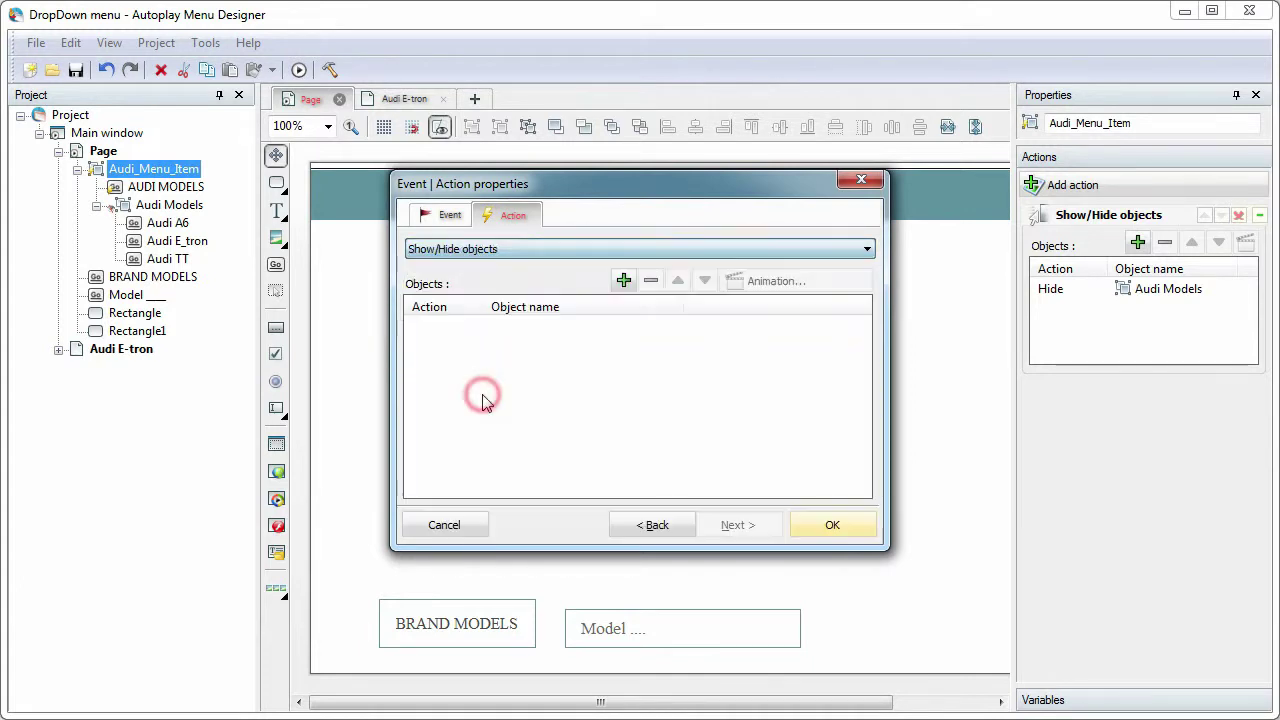
left_click(624, 281)
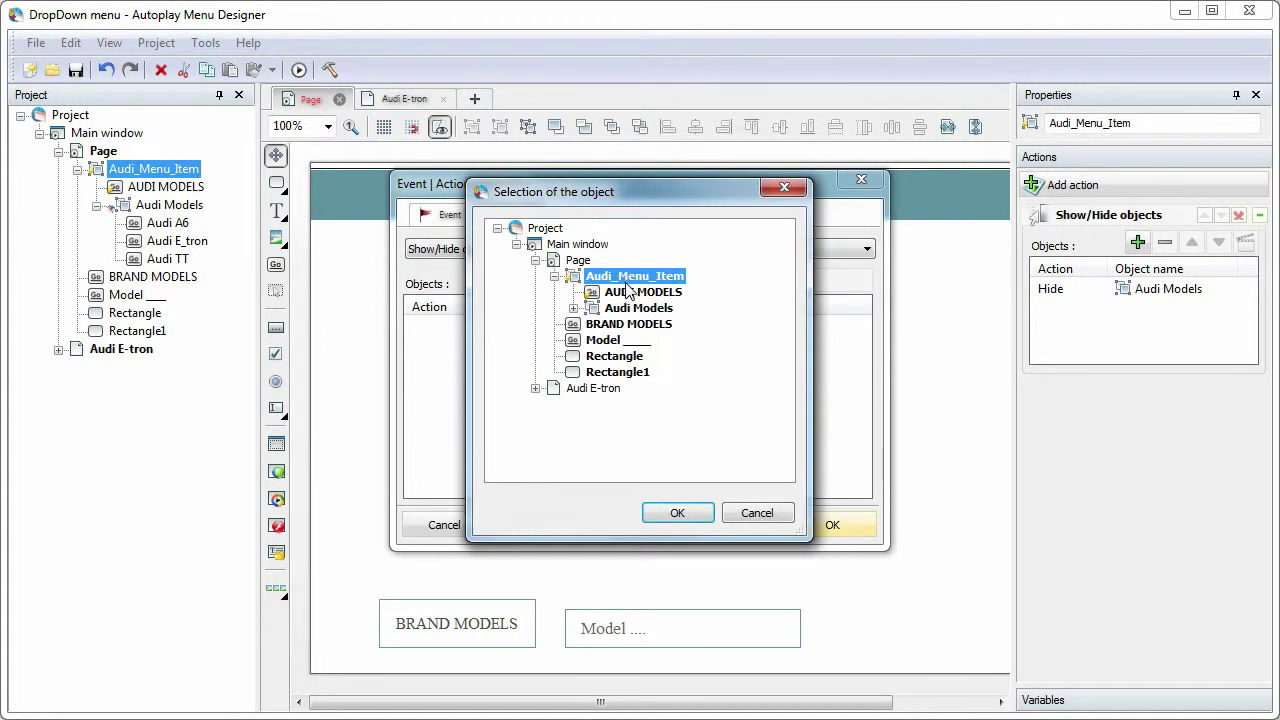
left_click(636, 309)
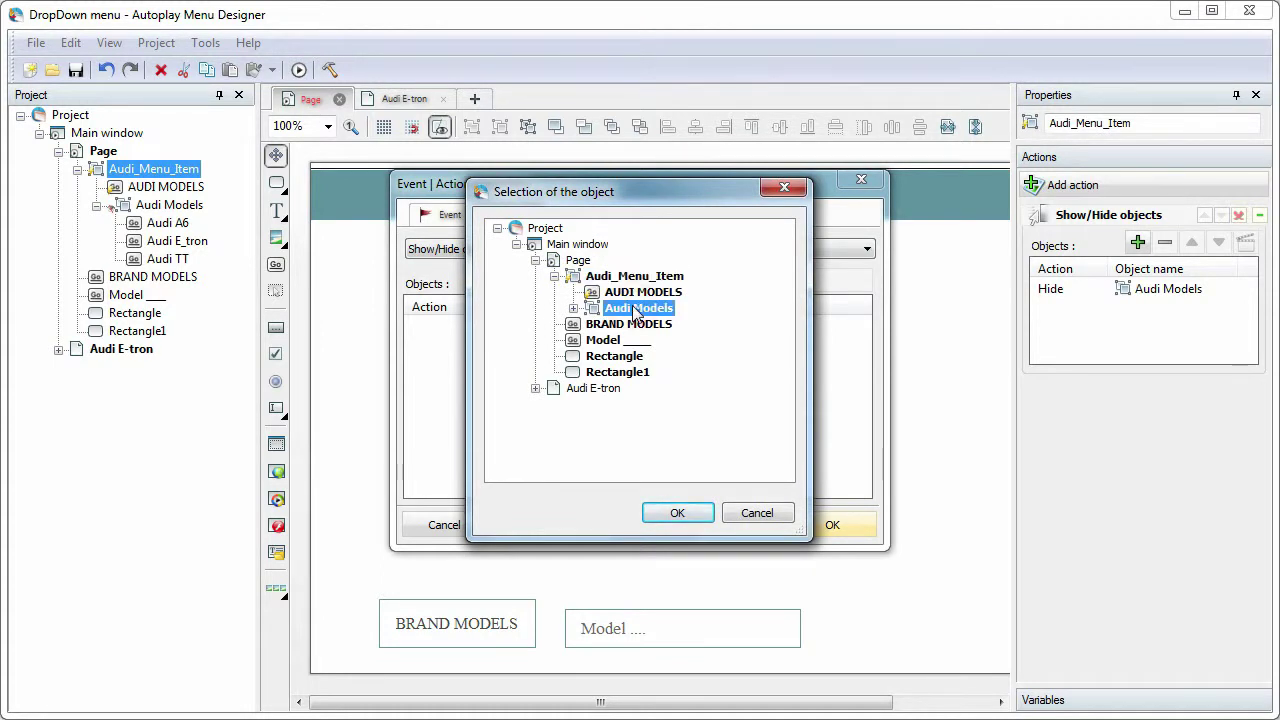
left_click(688, 514)
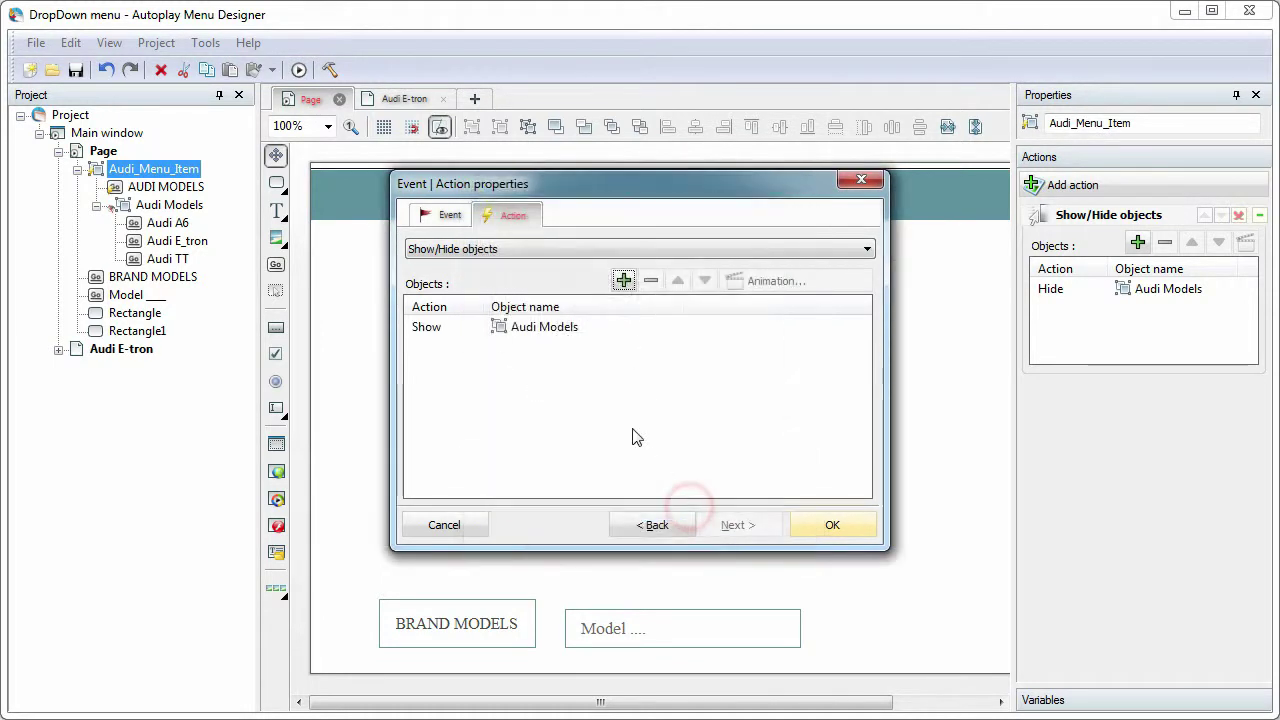
left_click(477, 334)
left_click(473, 329)
left_click(424, 361)
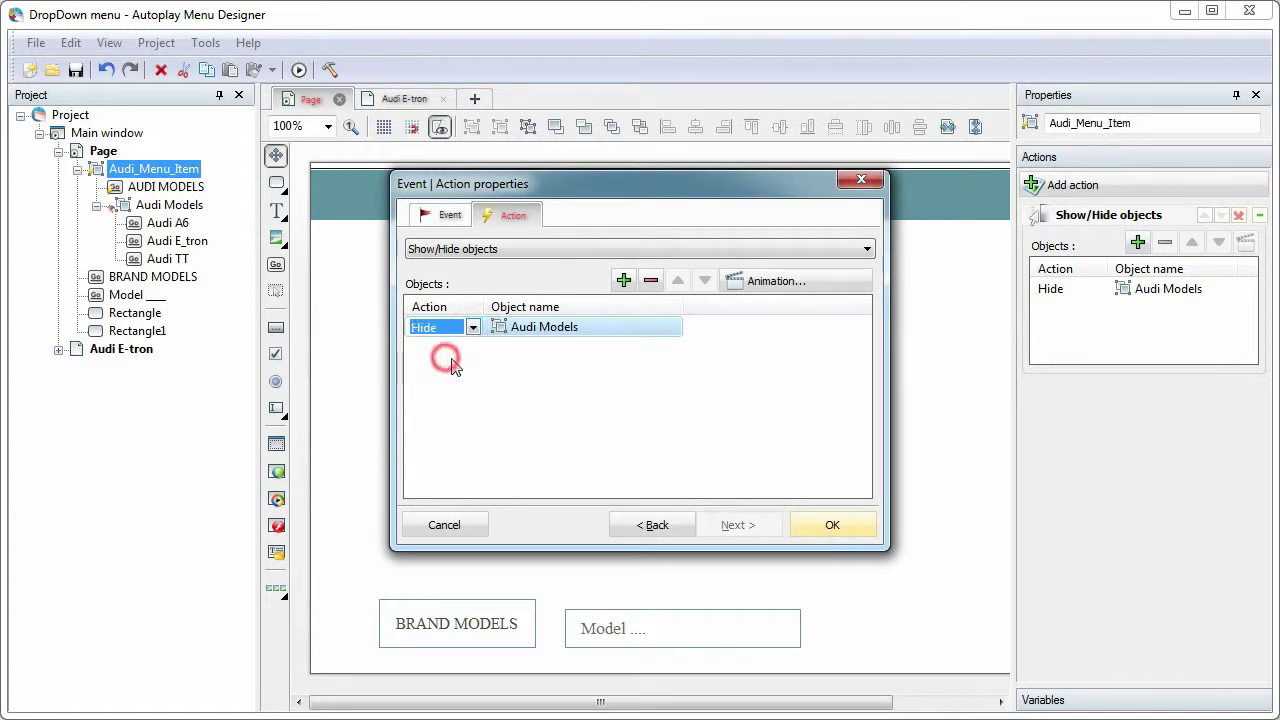
left_click(834, 525)
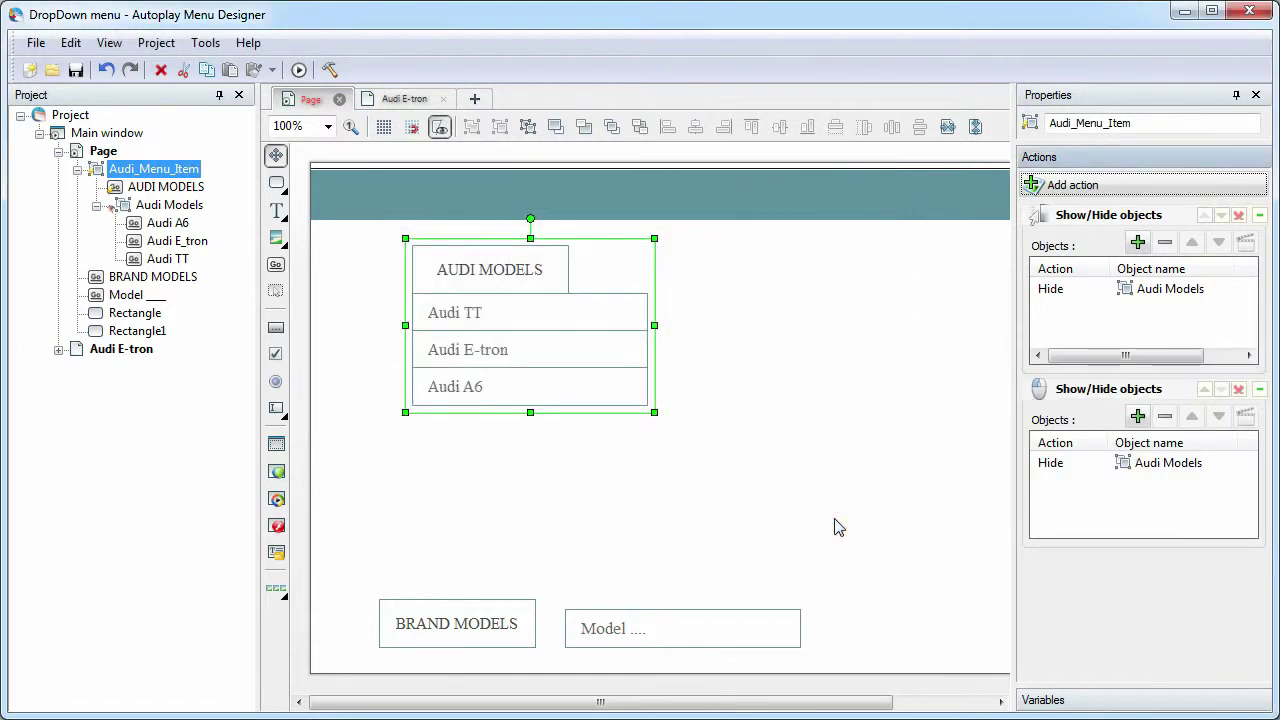
left_click(301, 69)
mouse_move(386, 223)
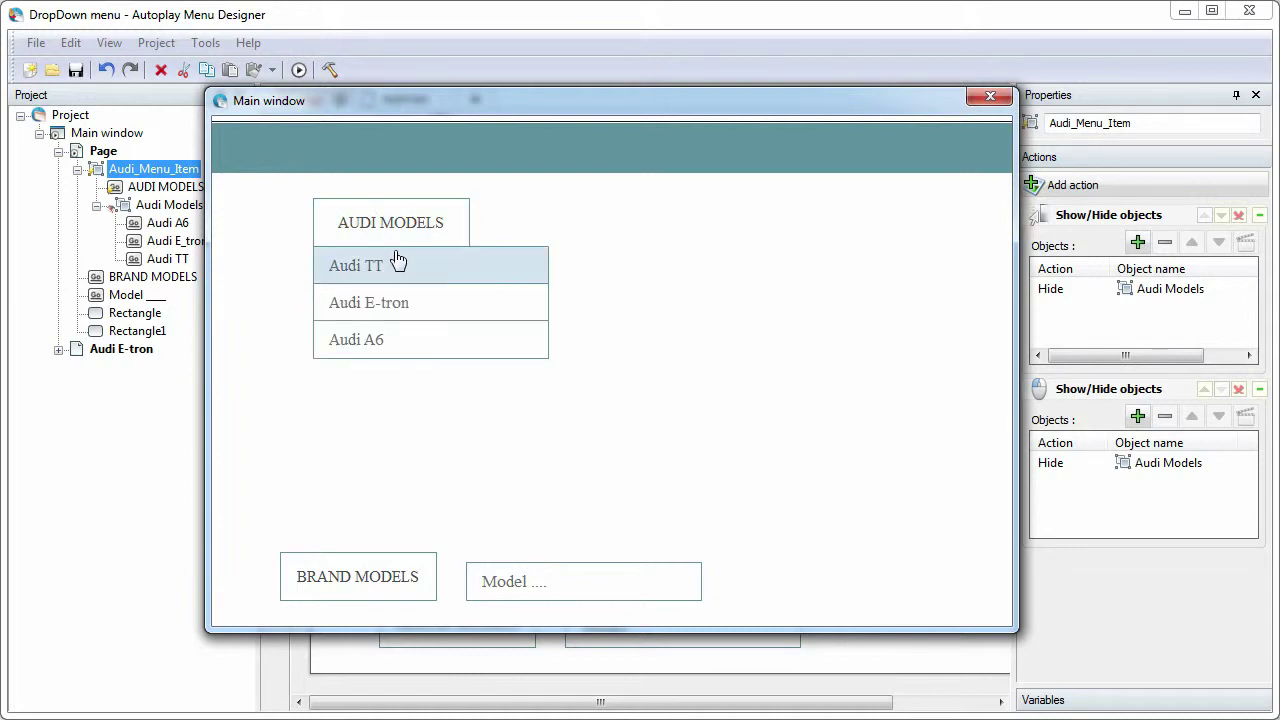
left_click(397, 262)
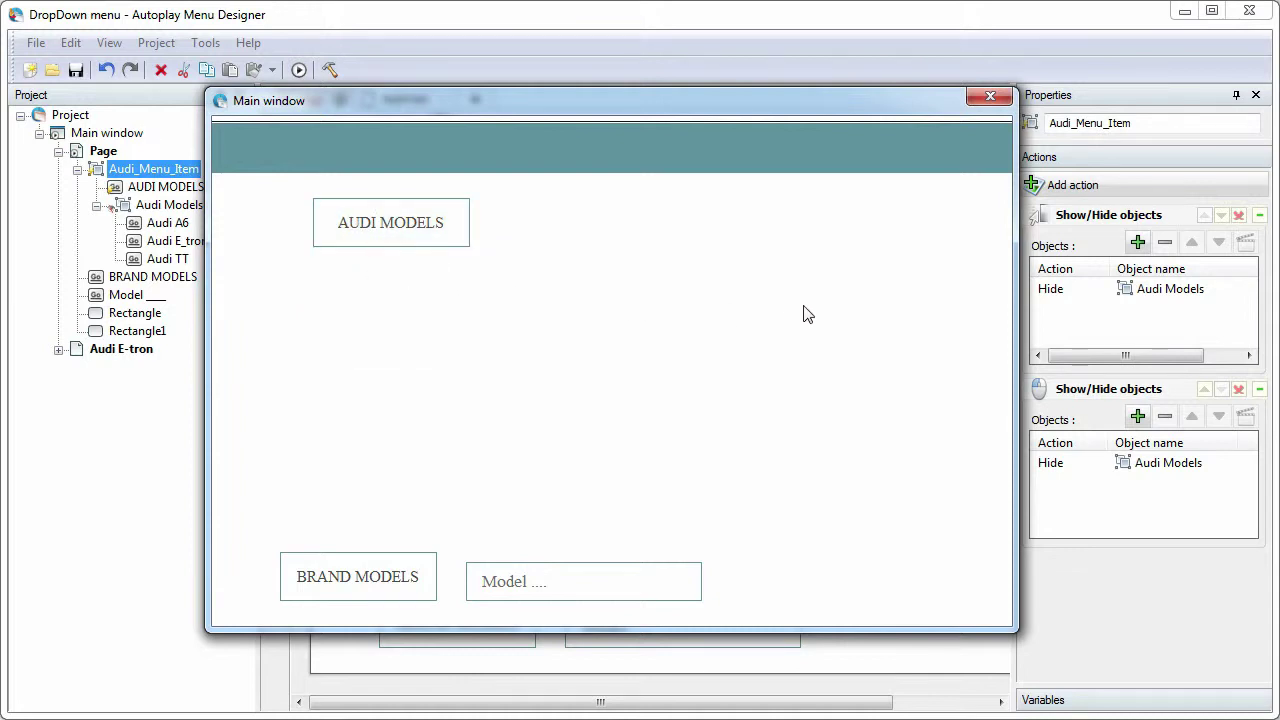
left_click(989, 97)
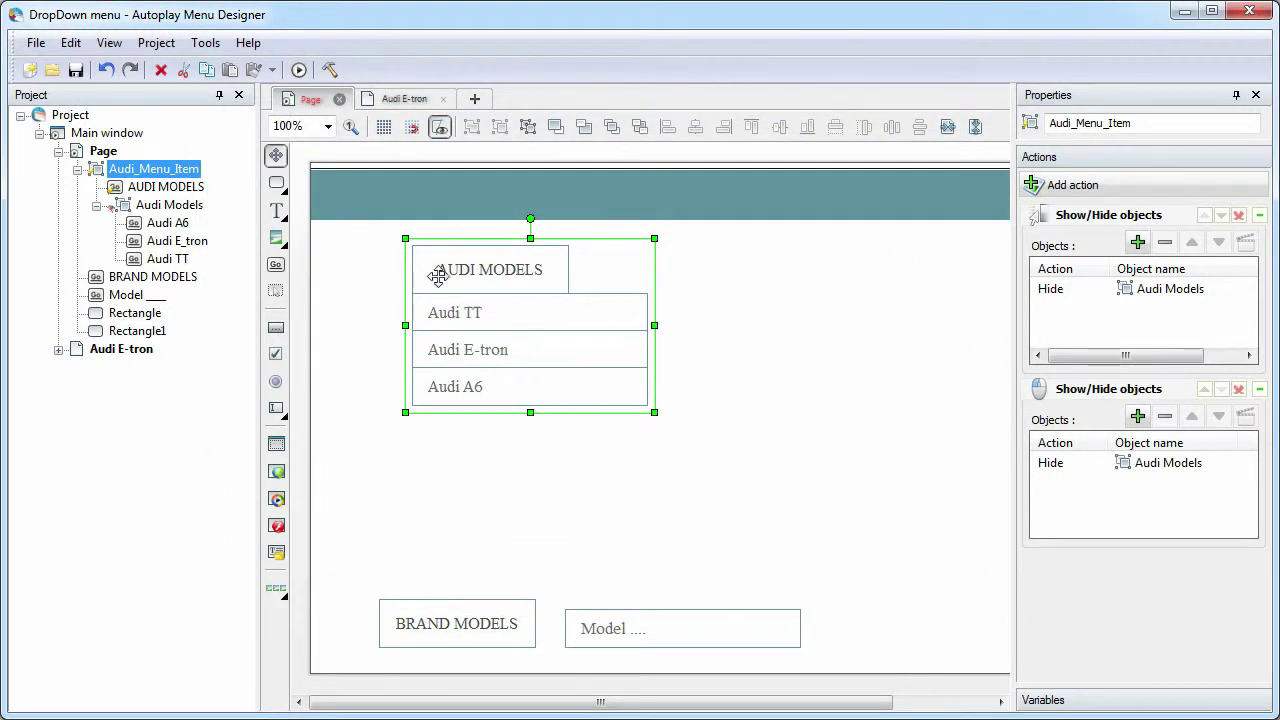
Give the Audi E-tron entry a Mouse Click action that opens the Audi E-tron page
left_click(199, 245)
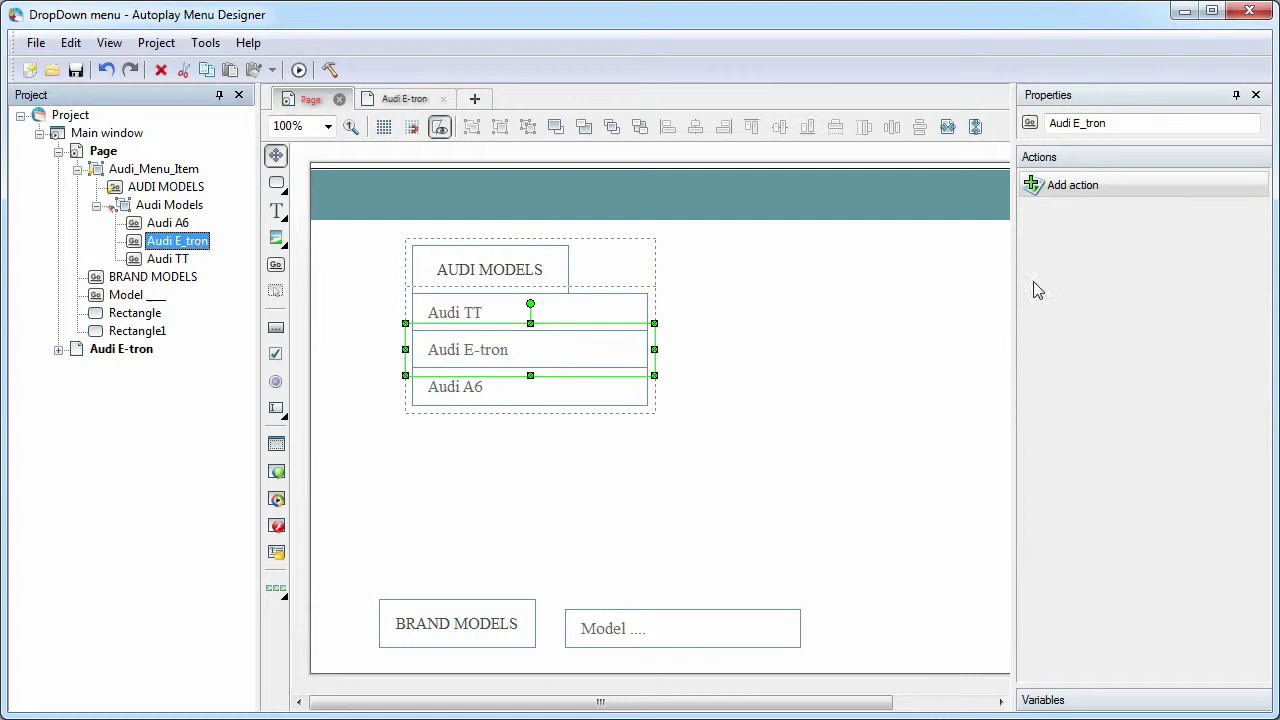
left_click(1085, 192)
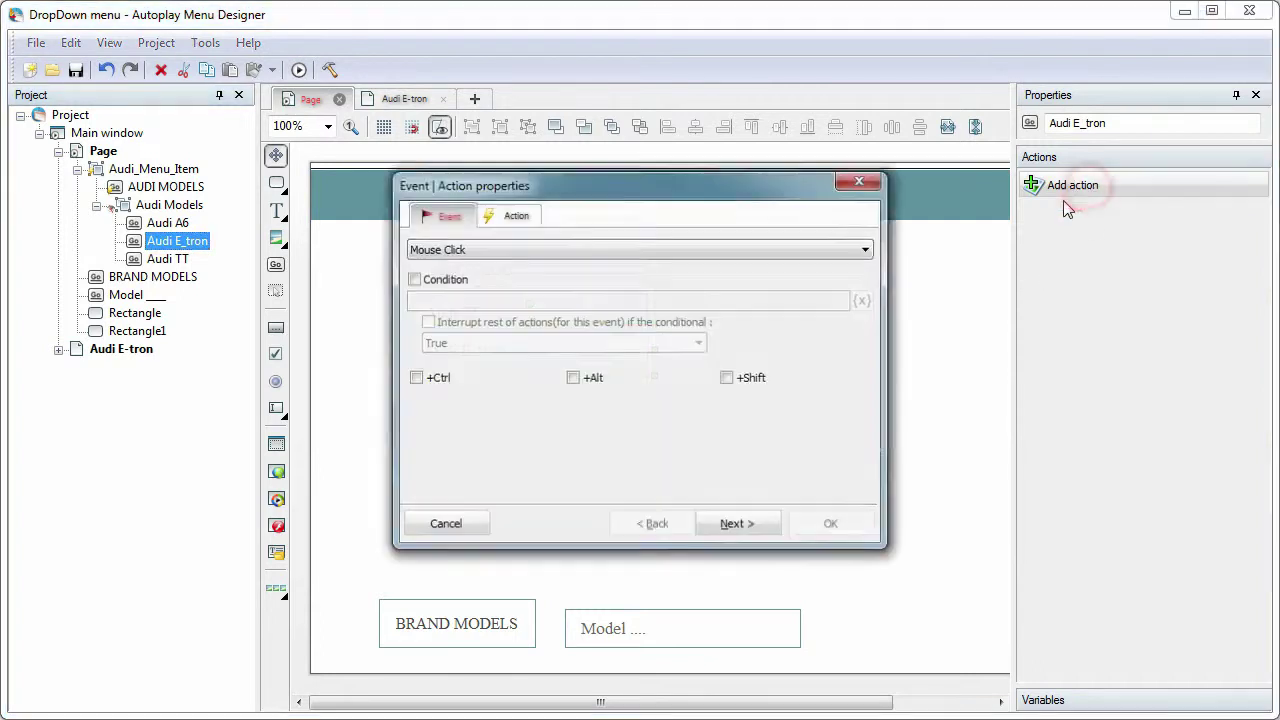
left_click(483, 248)
left_click(460, 280)
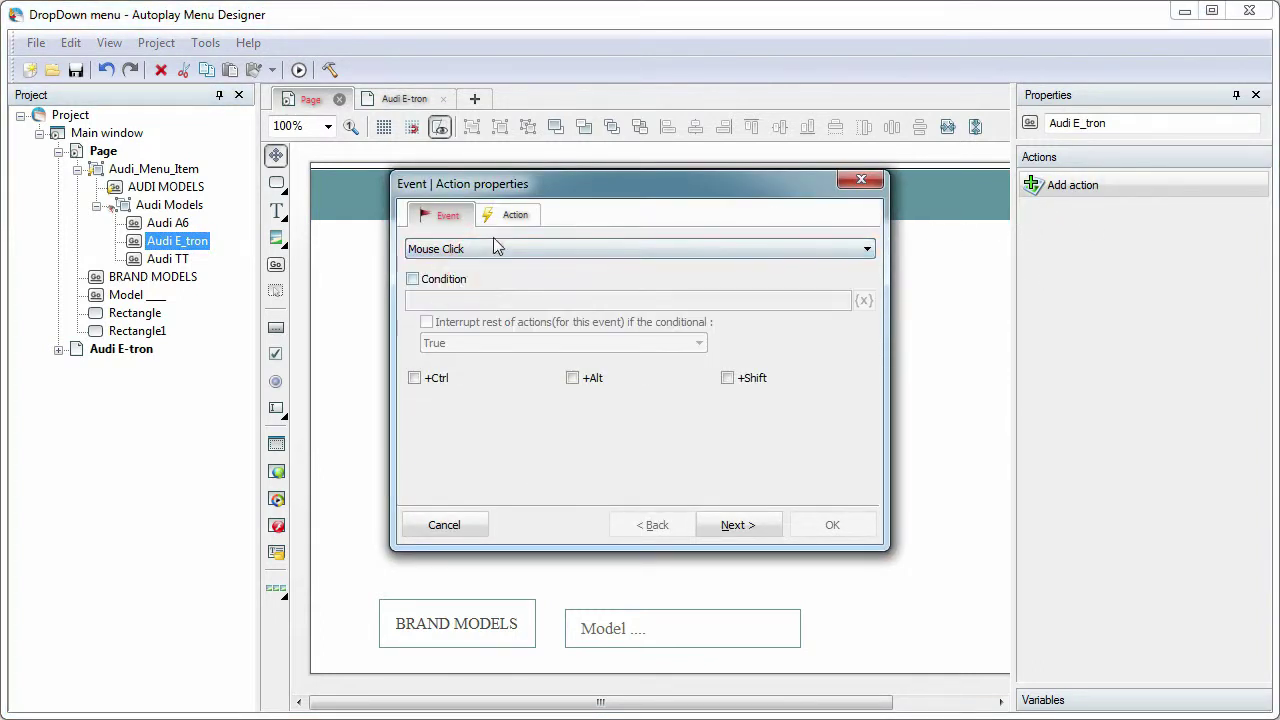
left_click(508, 218)
left_click(502, 249)
left_click(483, 280)
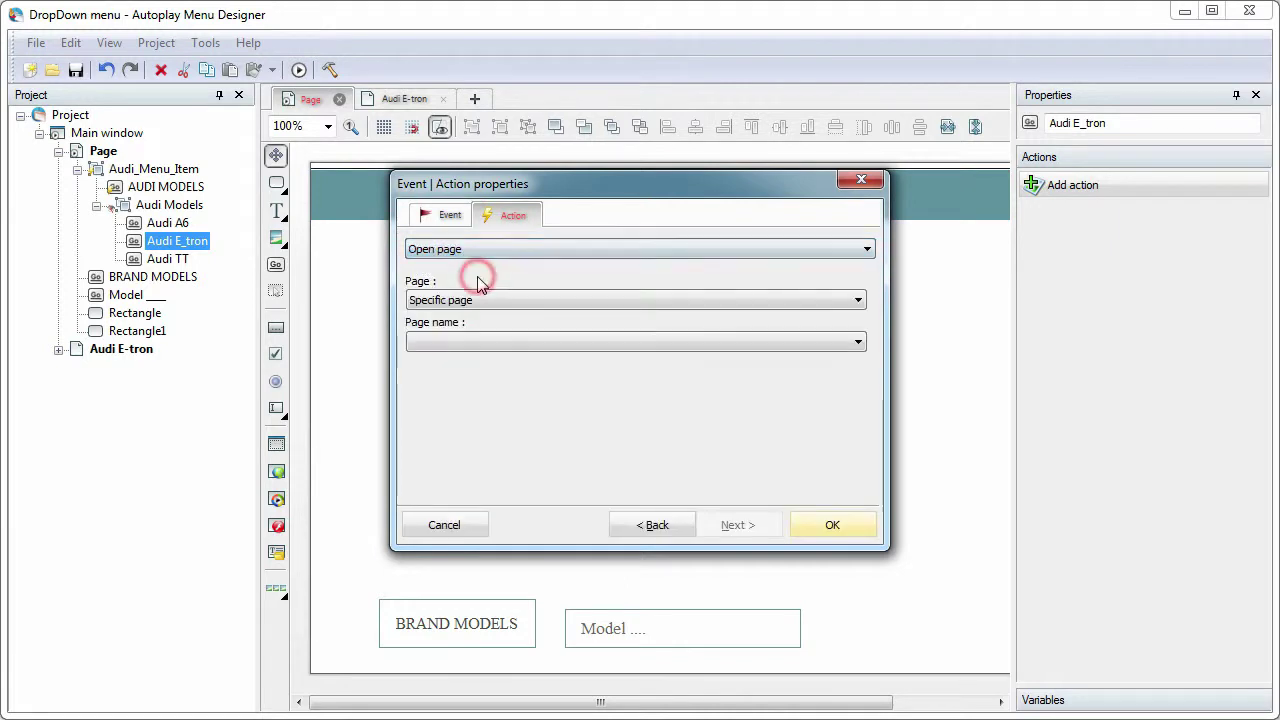
left_click(489, 341)
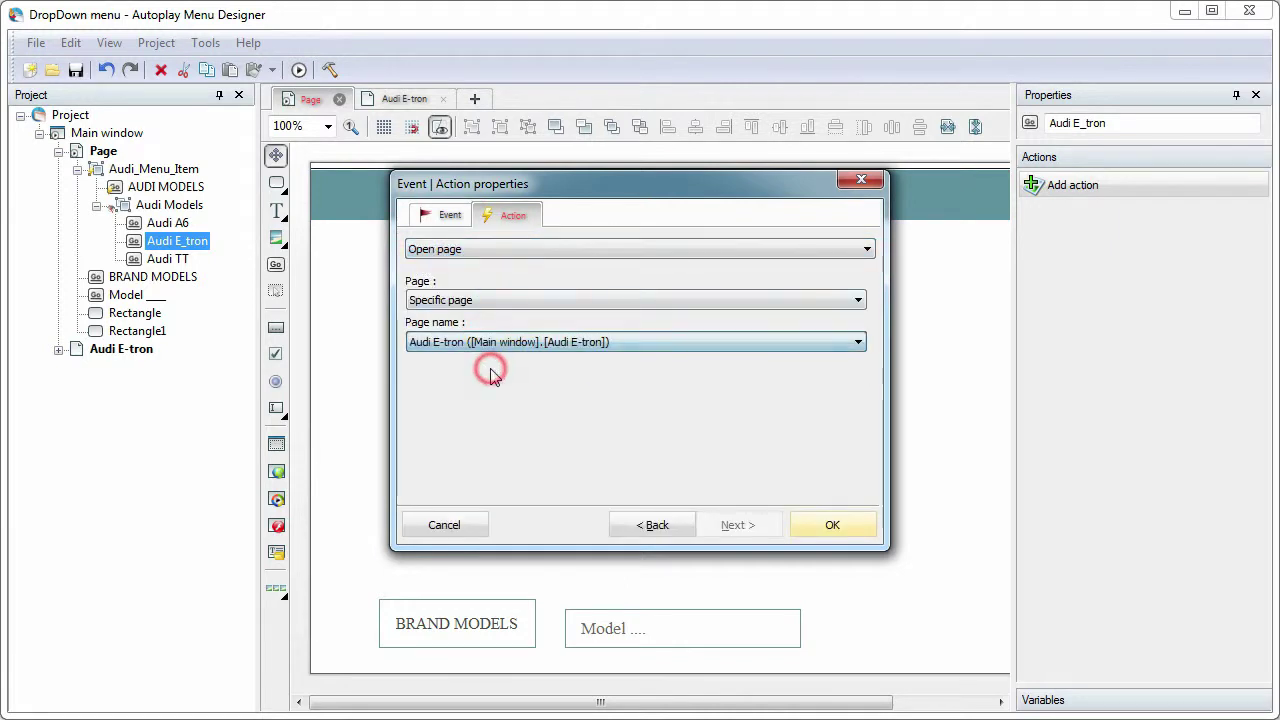
left_click(833, 526)
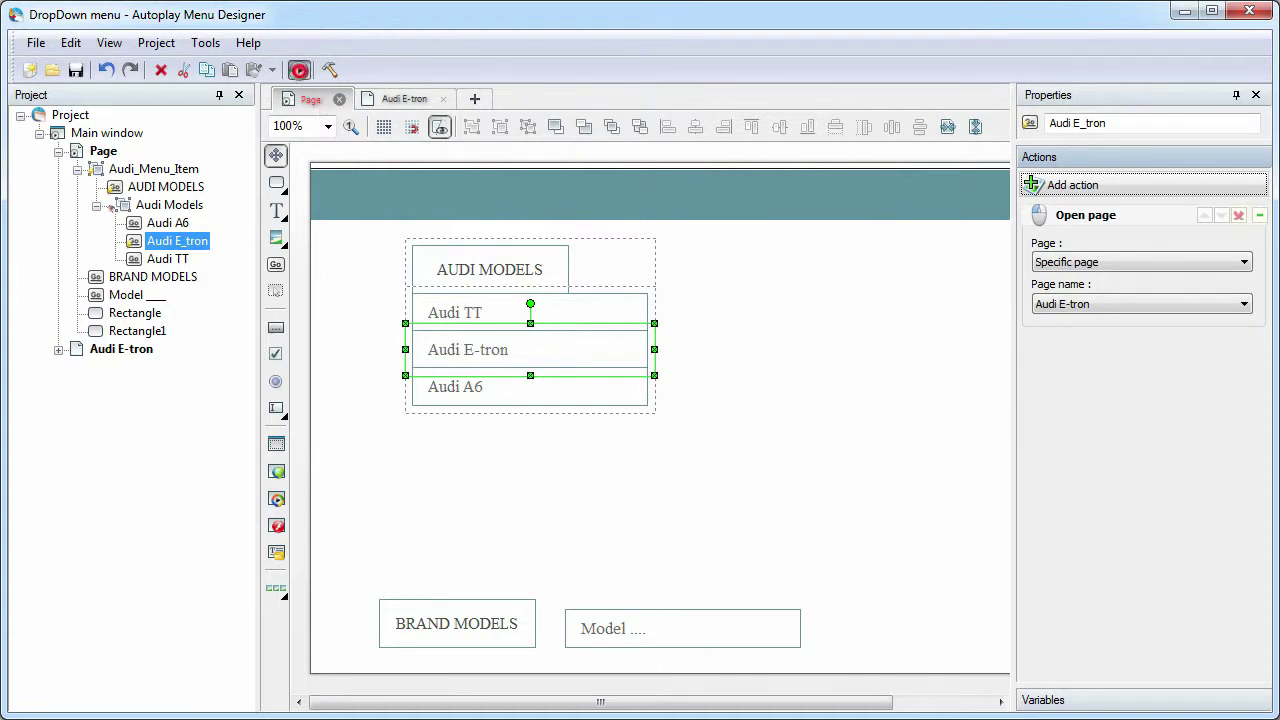
Preview the menu and confirm Audi E-tron opens its page
left_click(298, 69)
mouse_move(377, 243)
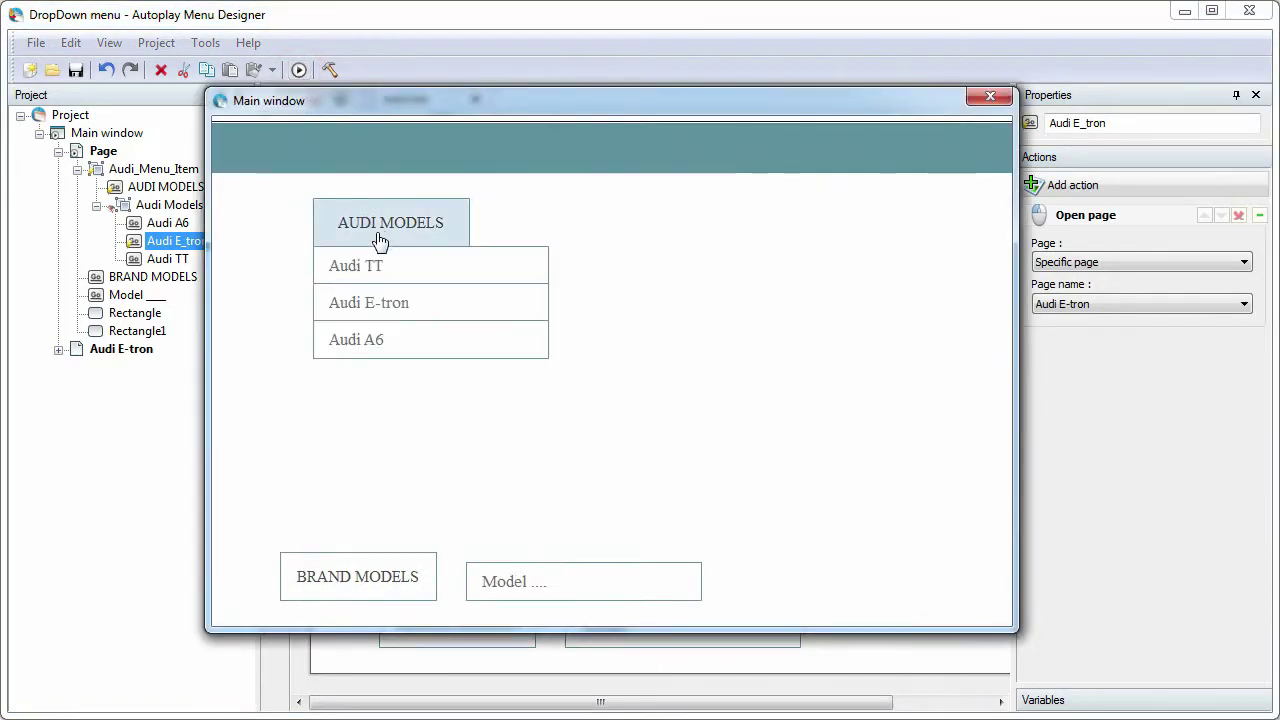
left_click(406, 309)
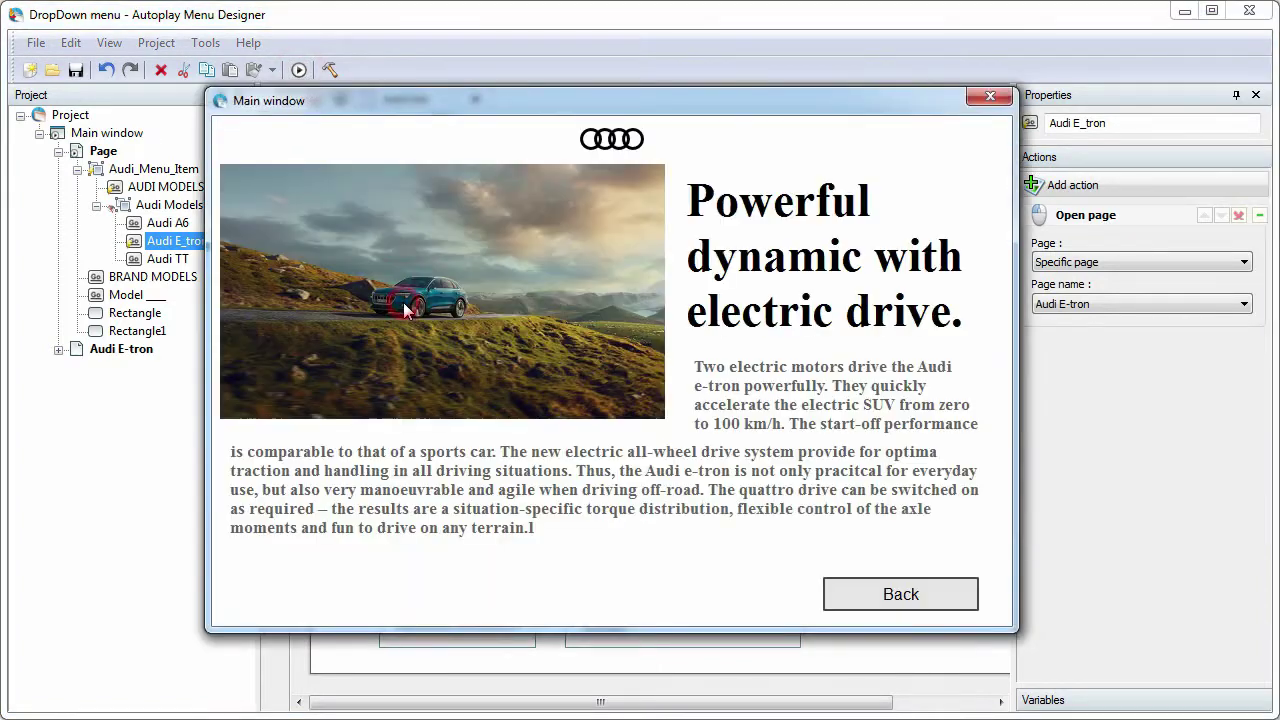
left_click(990, 97)
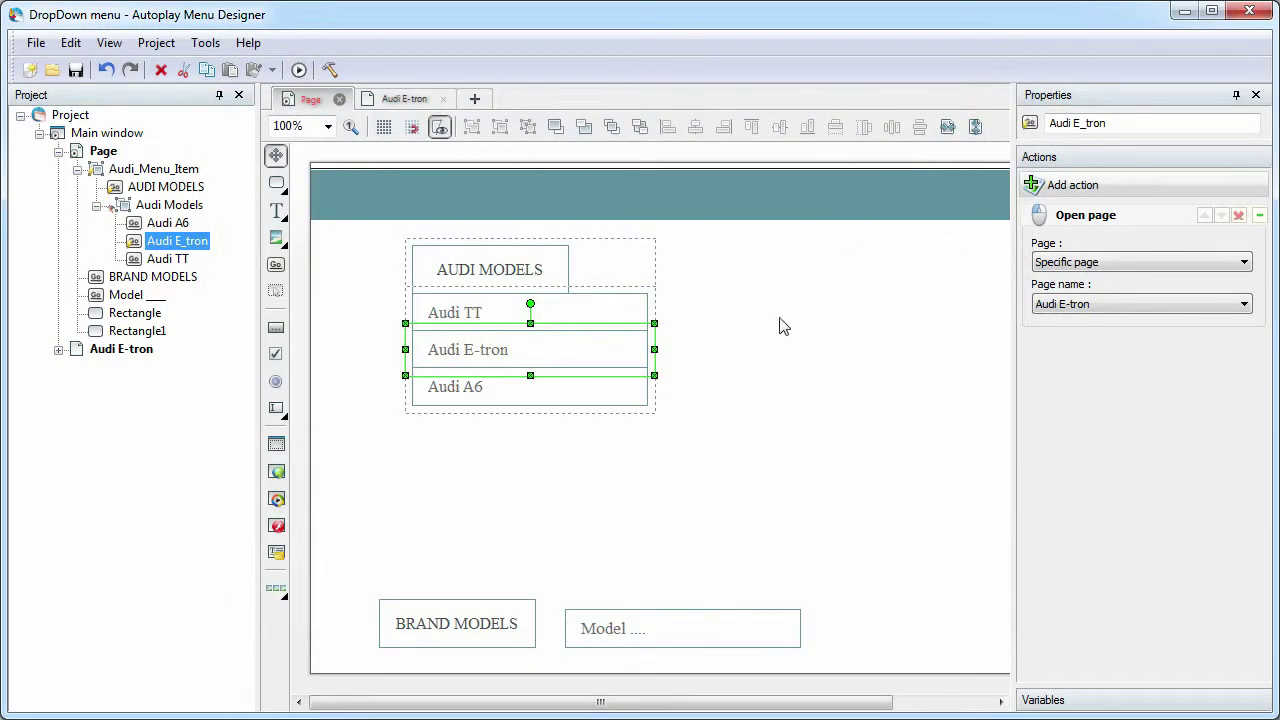
Duplicate Audi A6 as an Audi Q7 entry below it, then drag the Audi menu into the top bar
left_click(550, 398)
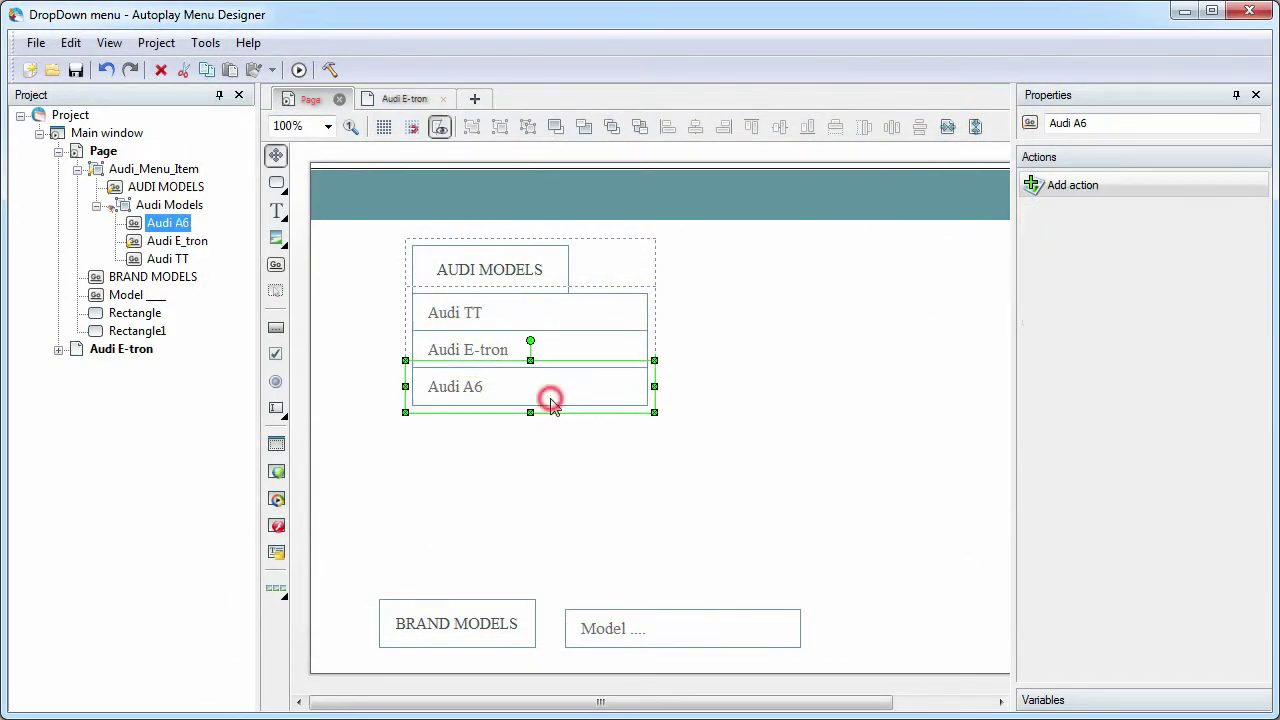
right_click(553, 404)
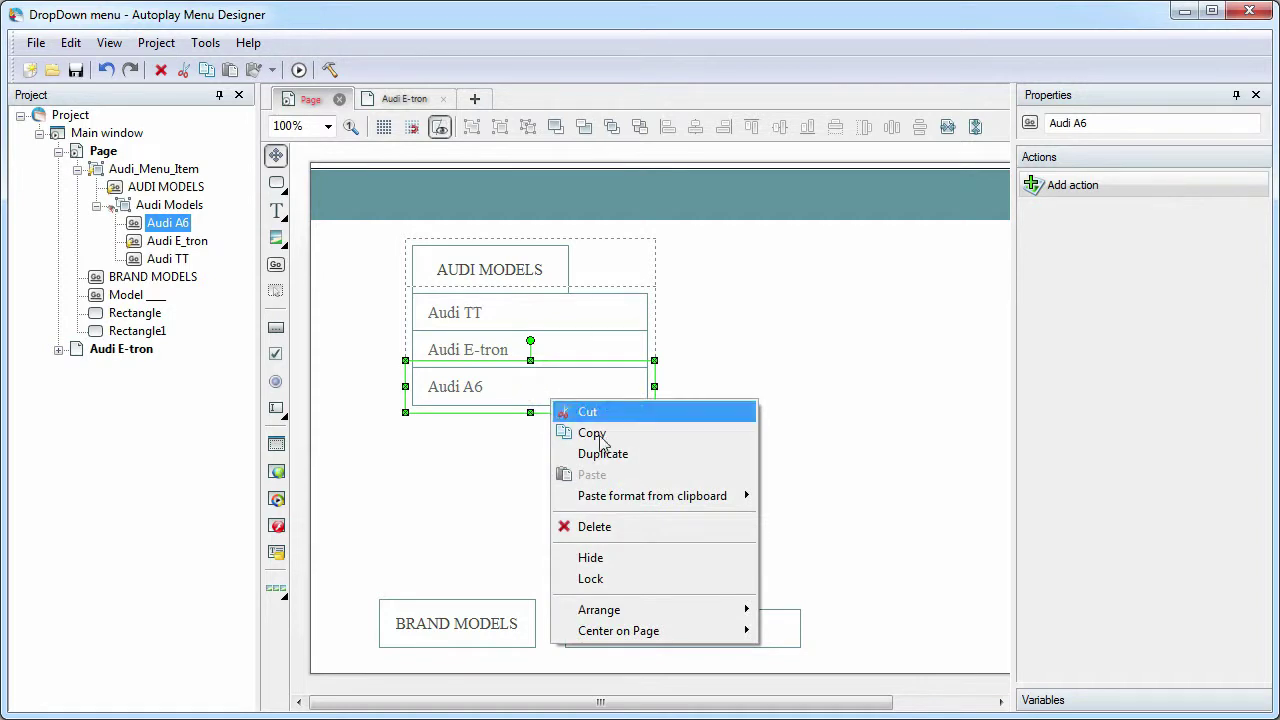
left_click(632, 454)
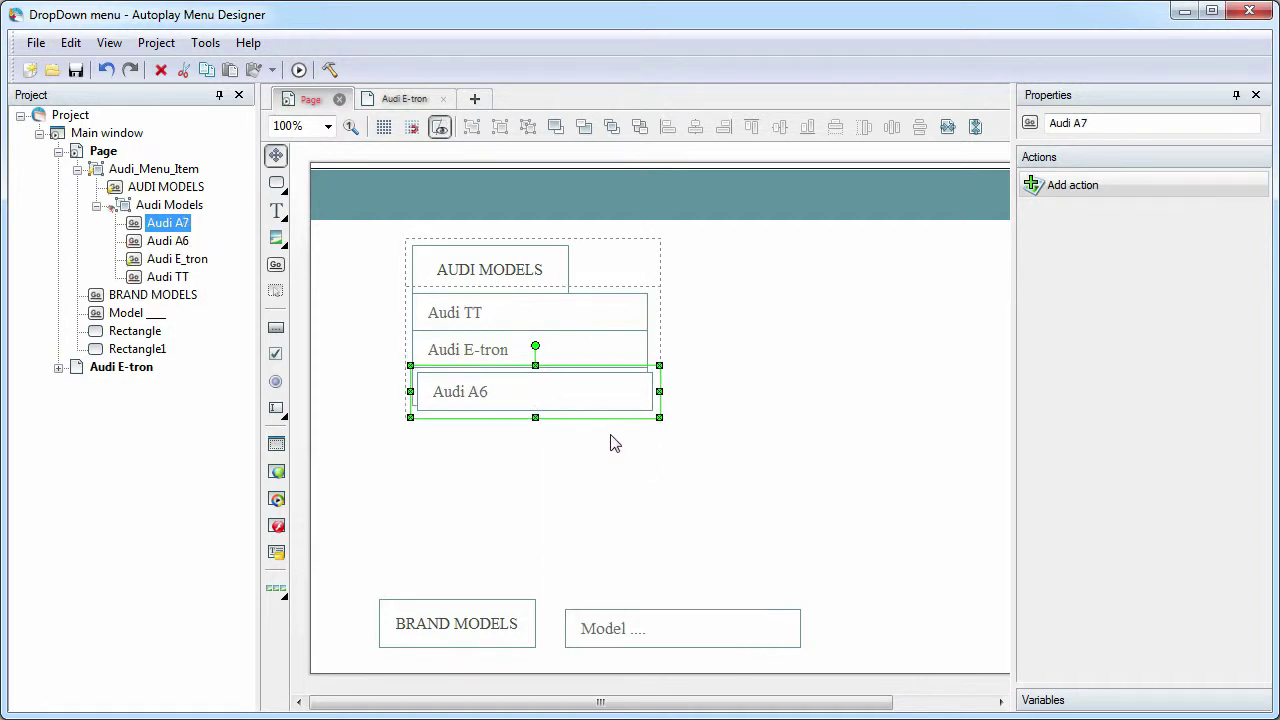
left_click_drag(574, 400, 570, 431)
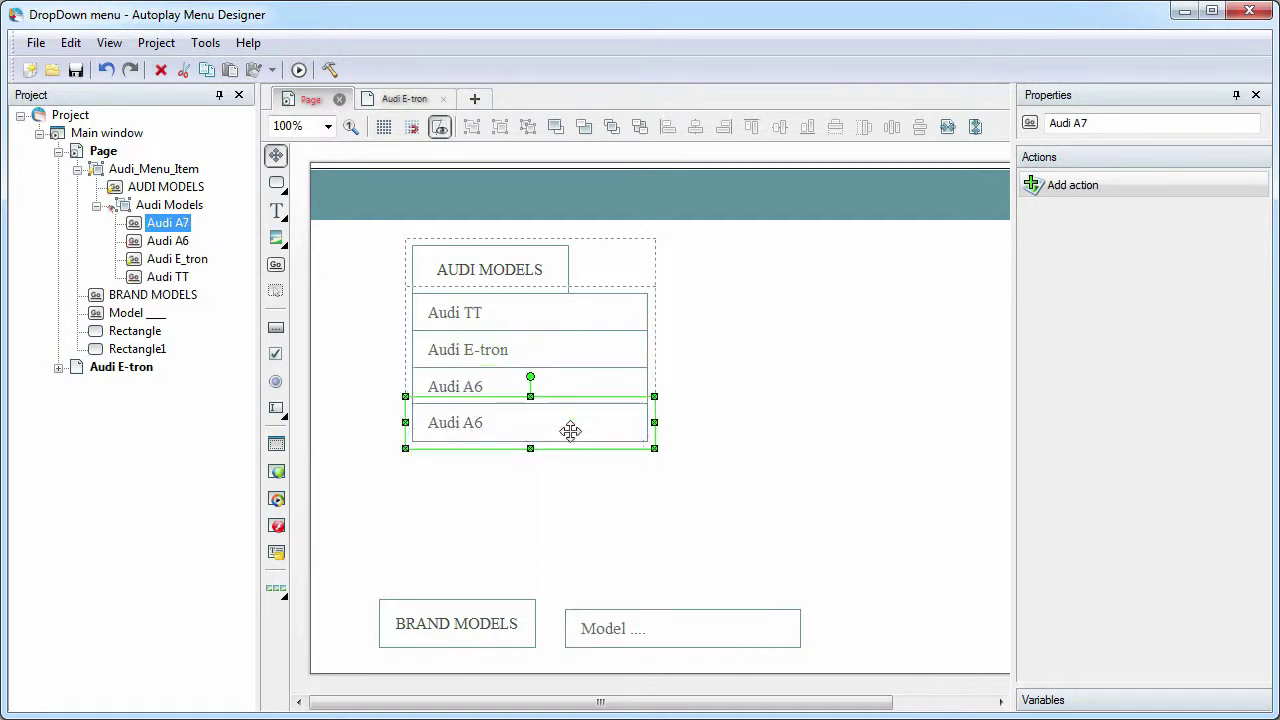
left_click(1092, 95)
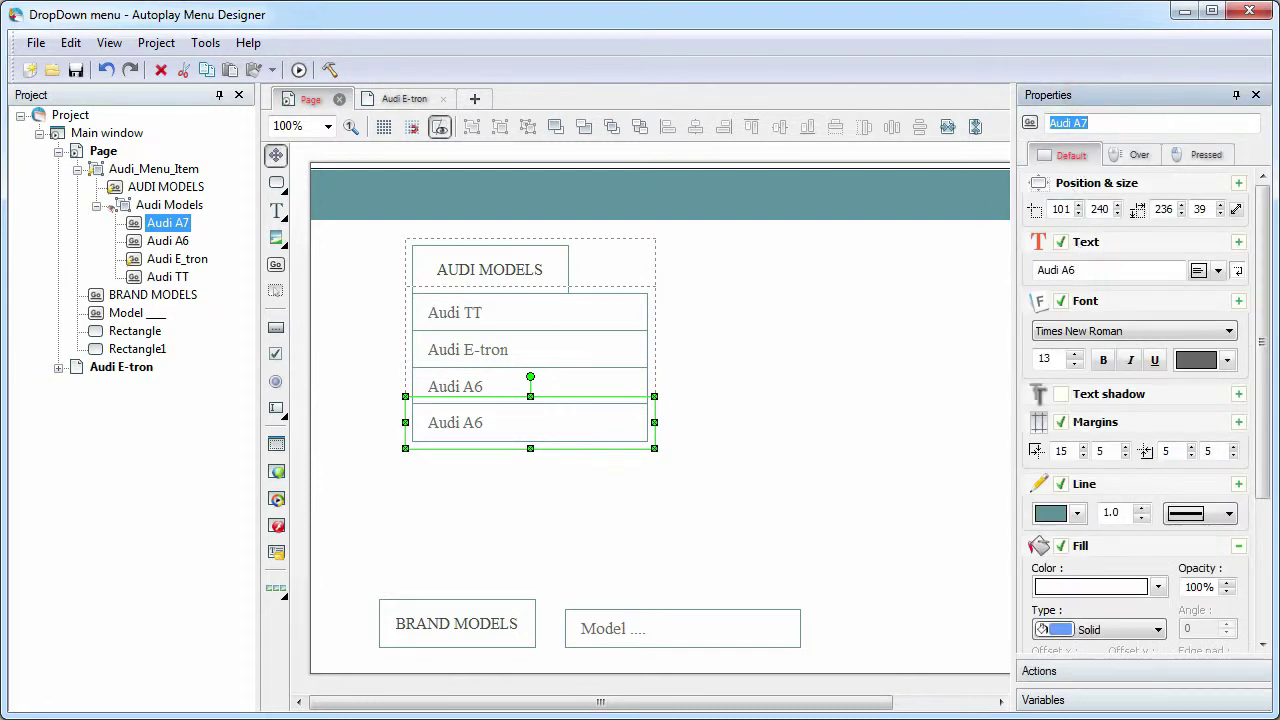
left_click(1086, 270)
type("Audi Q7")
left_click(722, 460)
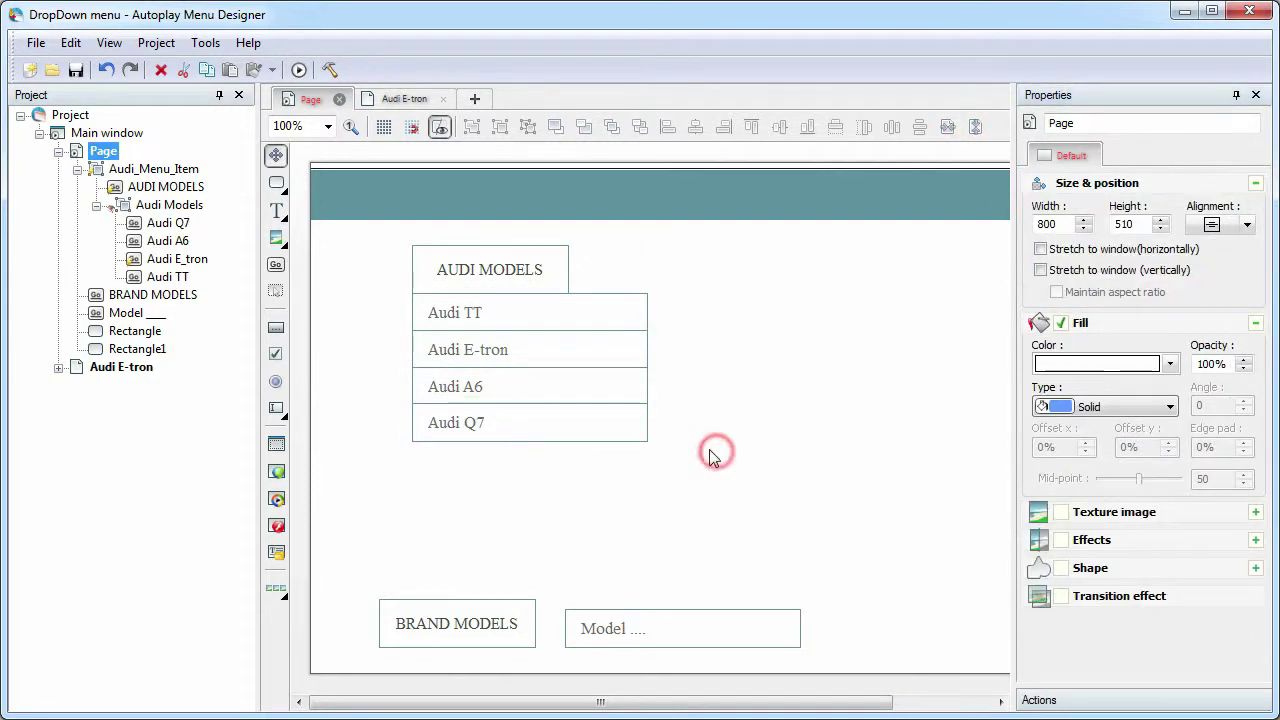
left_click_drag(529, 283, 495, 214)
left_click(299, 69)
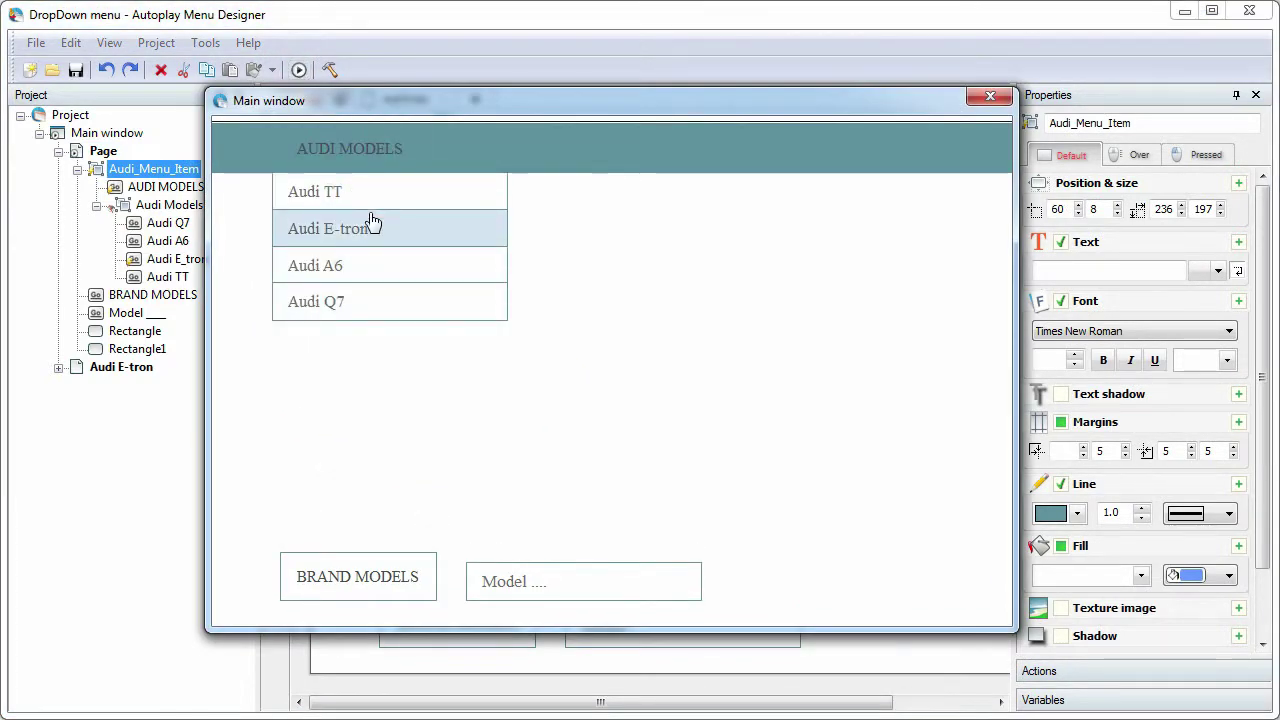
left_click(989, 97)
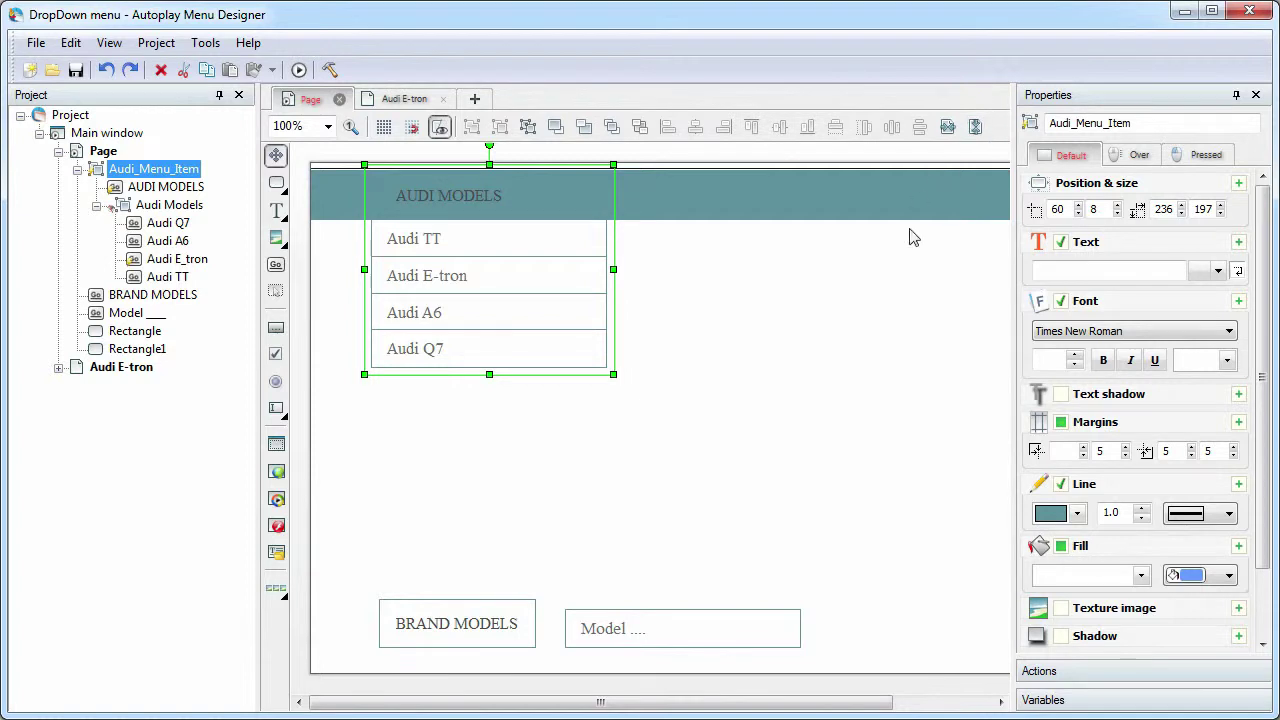
Duplicate the Model box beside the Audi list into three stacked Audi Q3, Q5 and Q7 entries
right_click(677, 628)
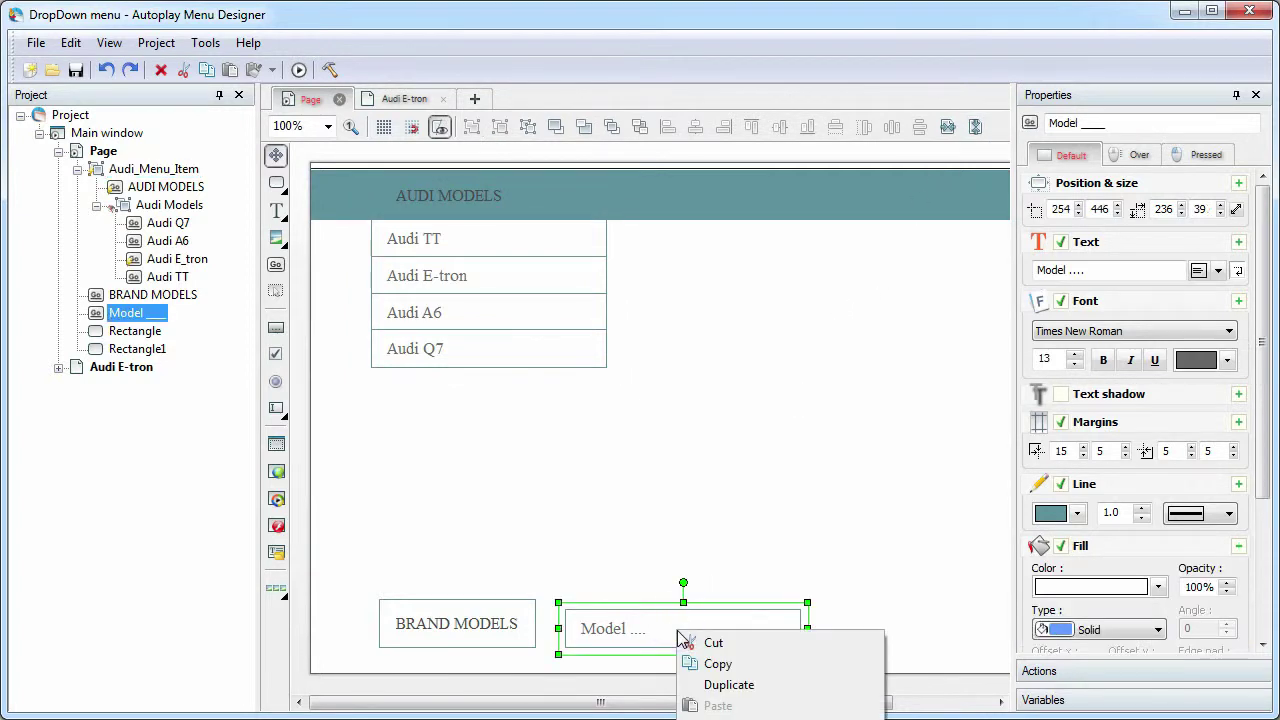
left_click(736, 682)
left_click_drag(733, 627, 851, 434)
left_click(1101, 271)
key("ctrl+a")
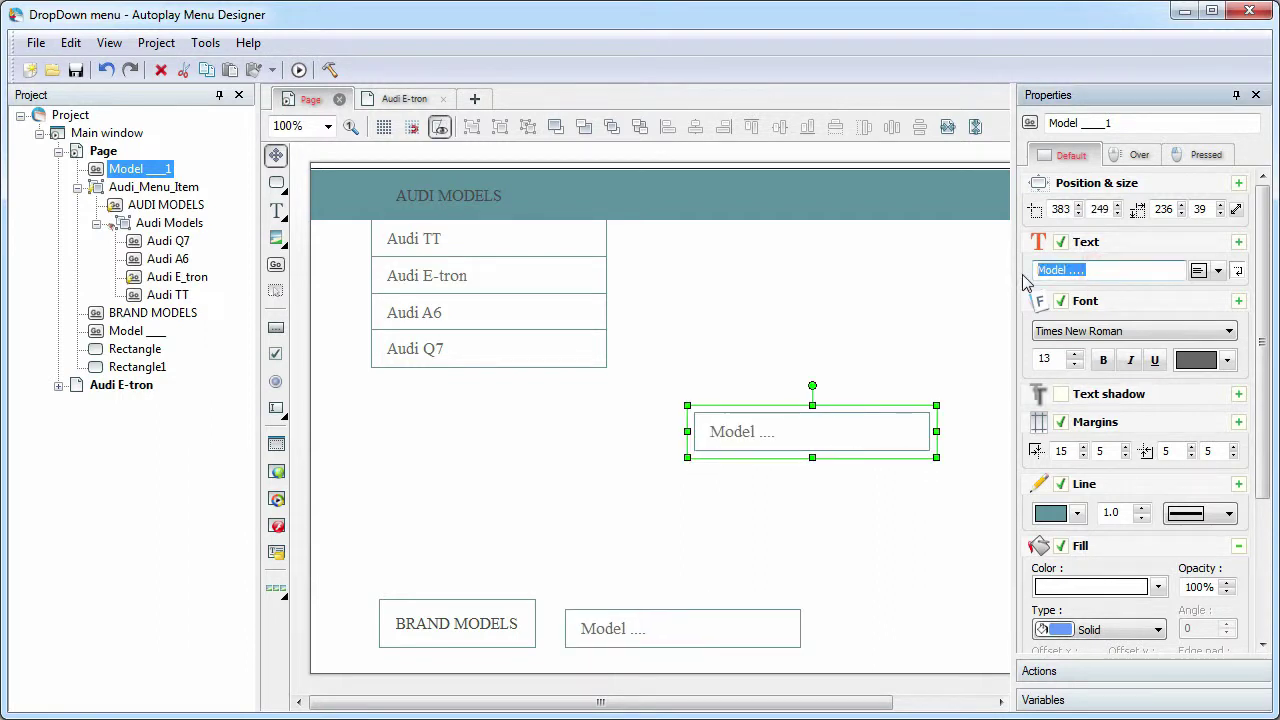
type("Audi Q3")
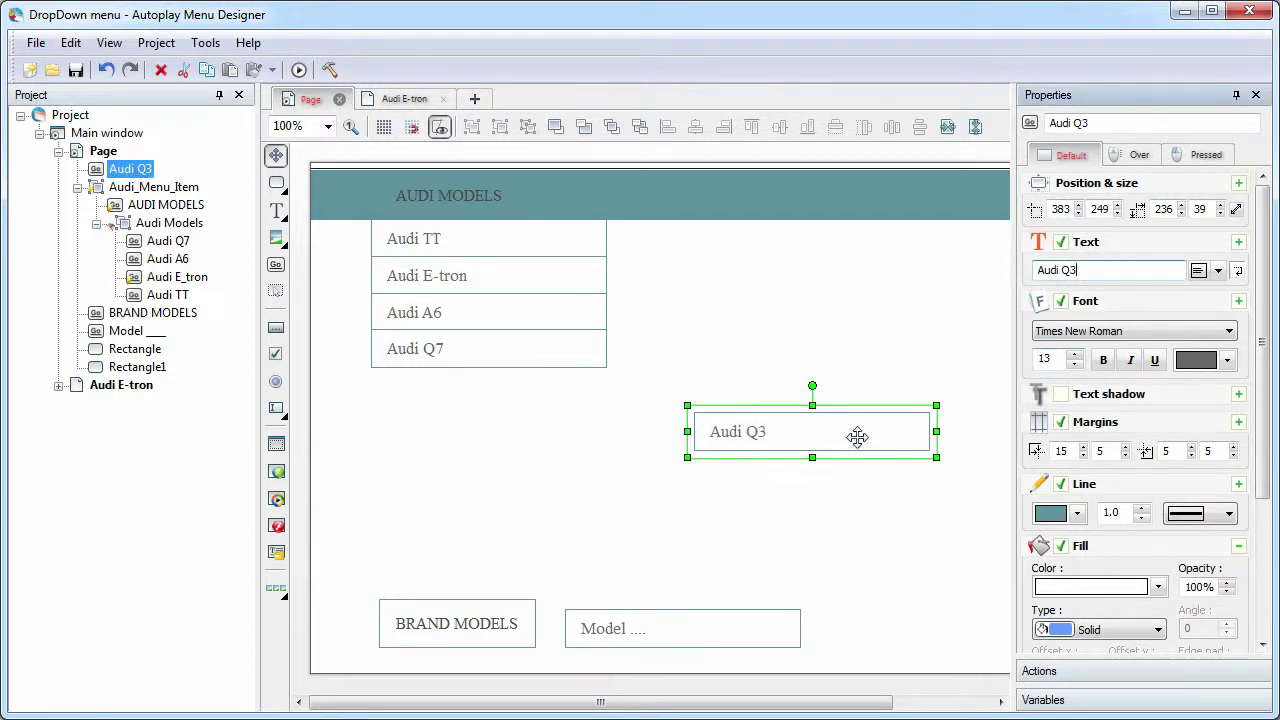
left_click_drag(858, 437, 857, 474)
key("Down")
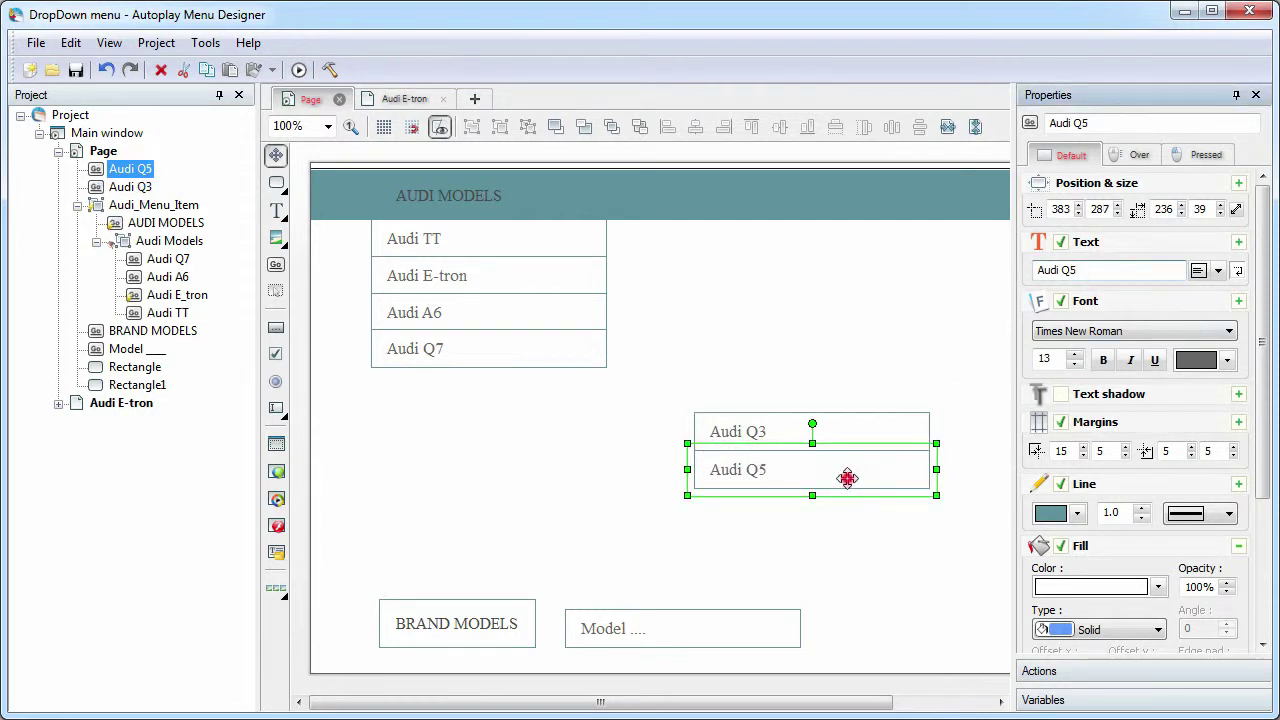
left_click_drag(847, 478, 857, 548)
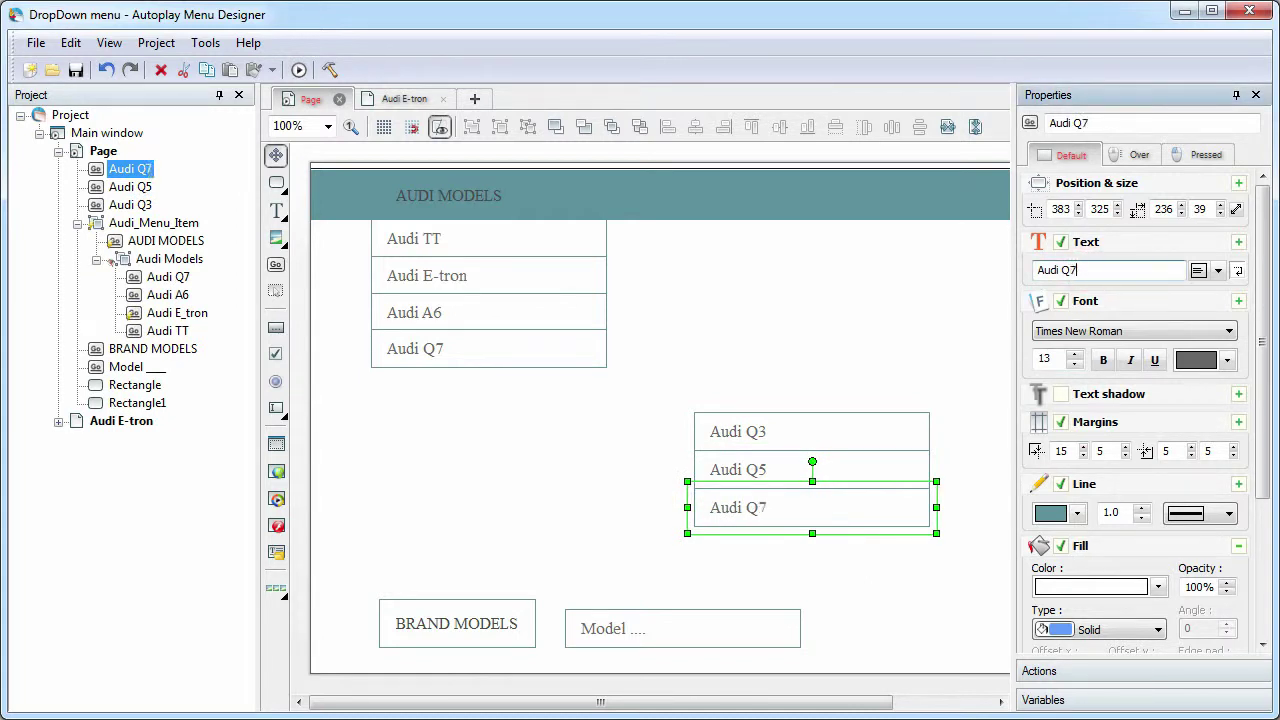
Group the three Q entries, hide the group, and name it Audi Q Series Models
left_click_drag(648, 400, 915, 546)
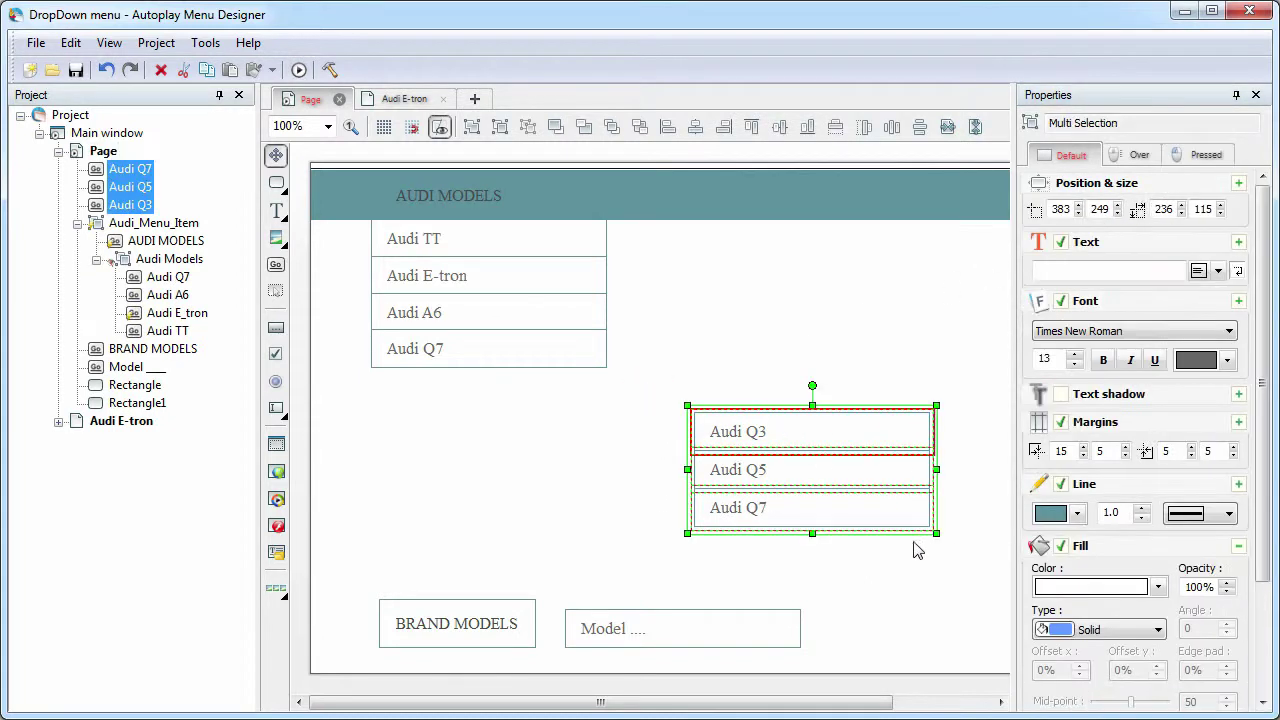
right_click(805, 482)
left_click(850, 656)
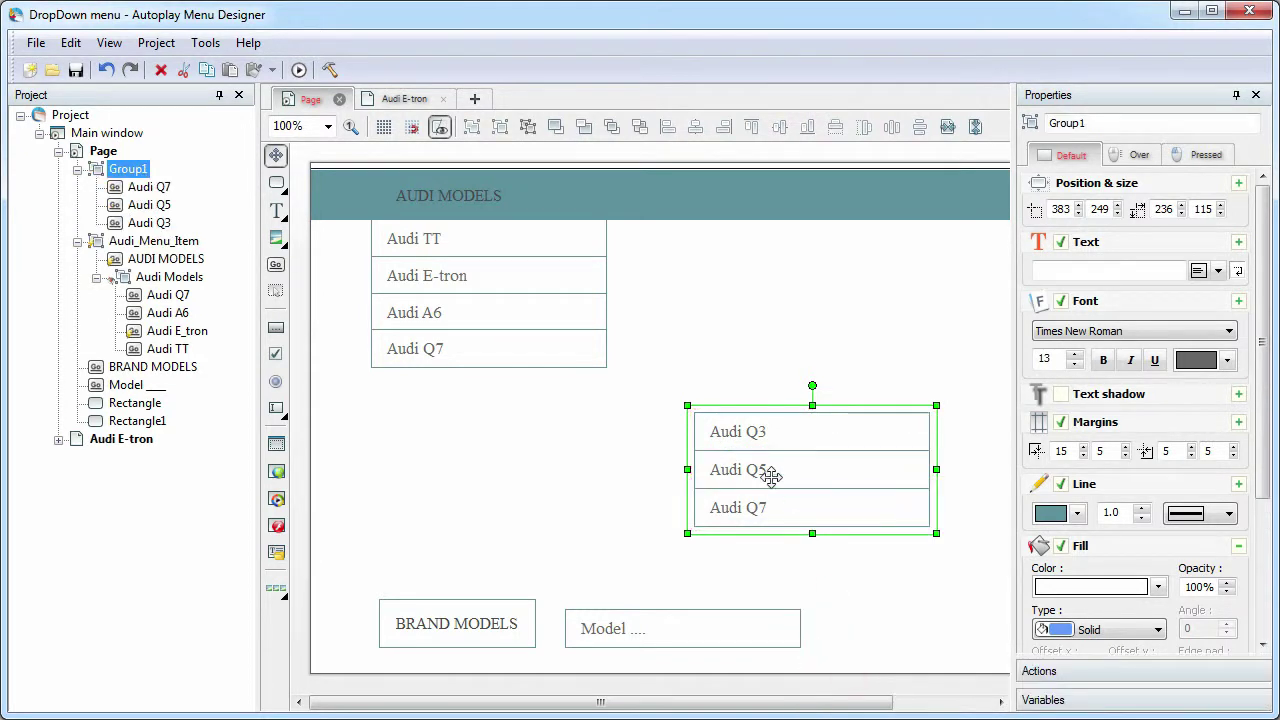
right_click(768, 471)
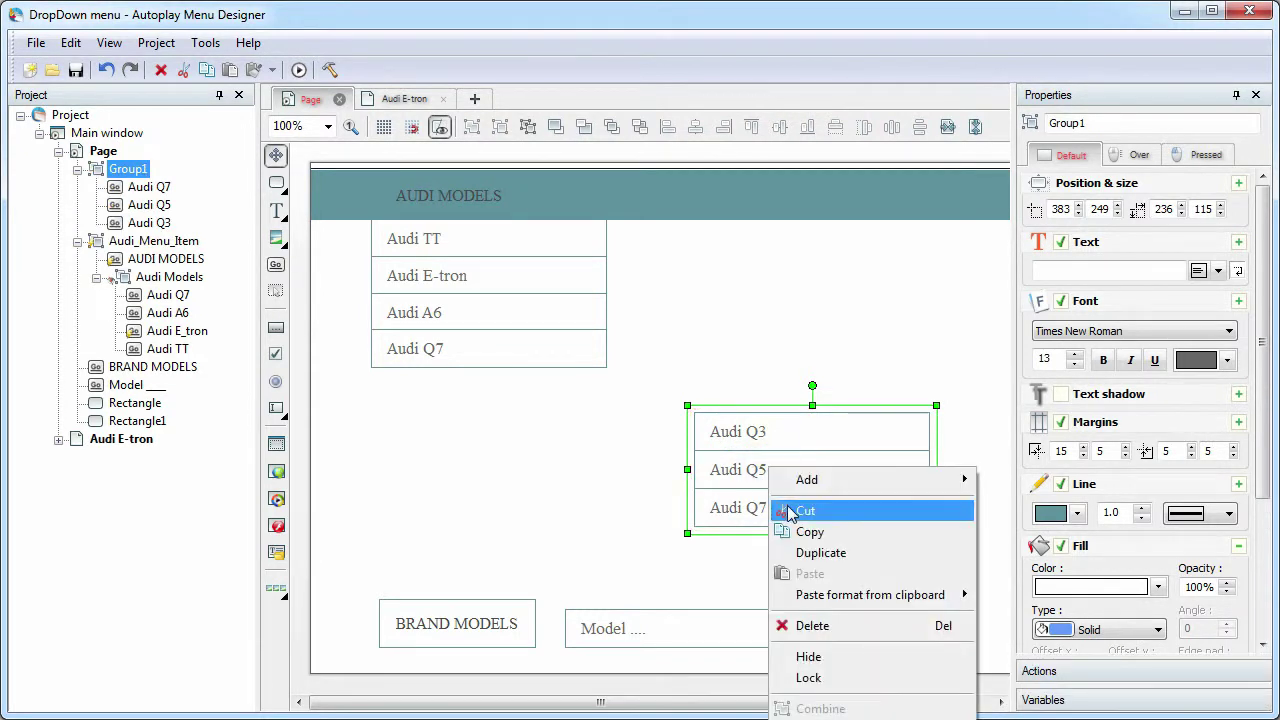
left_click(820, 657)
double_click(1100, 122)
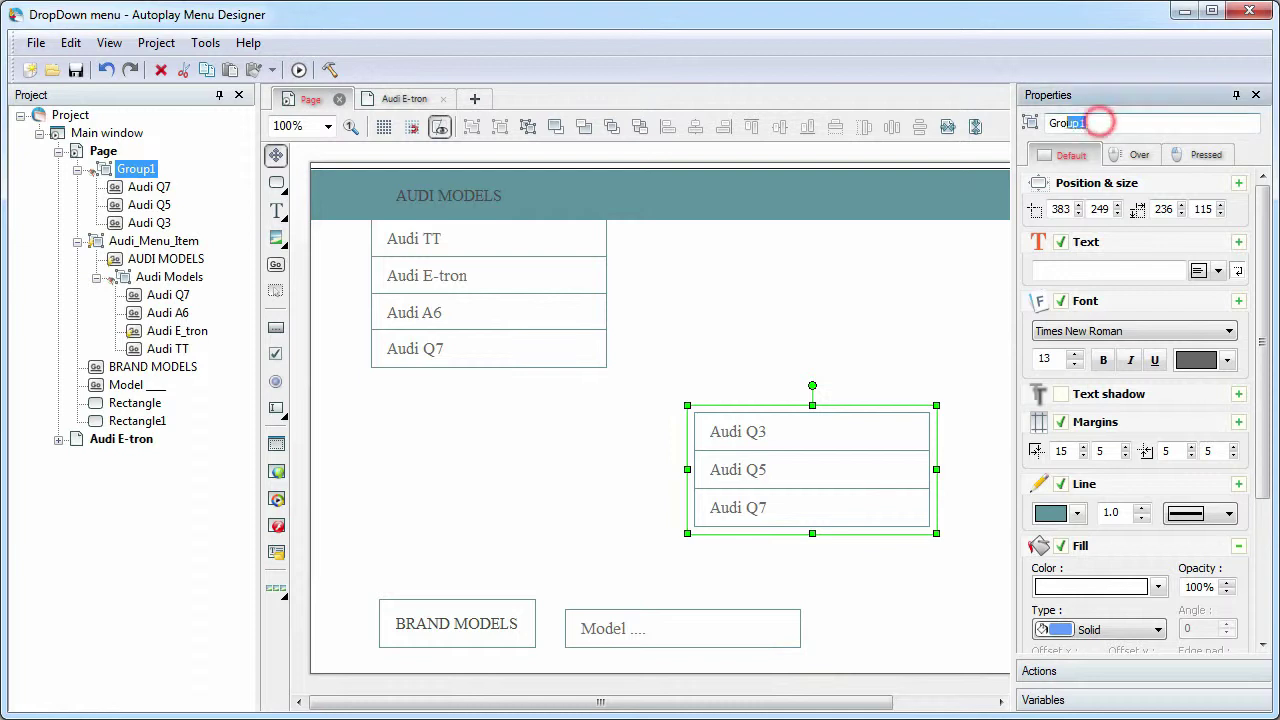
type("Audi Q Series")
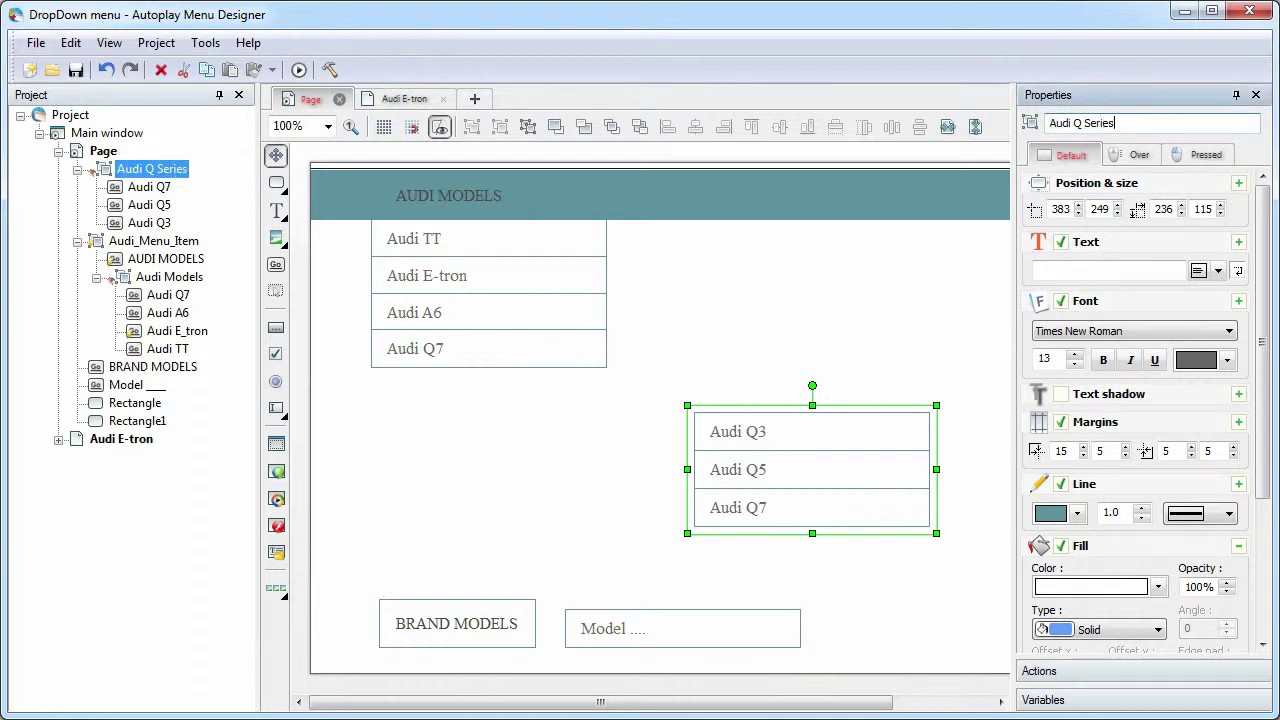
type(" Models")
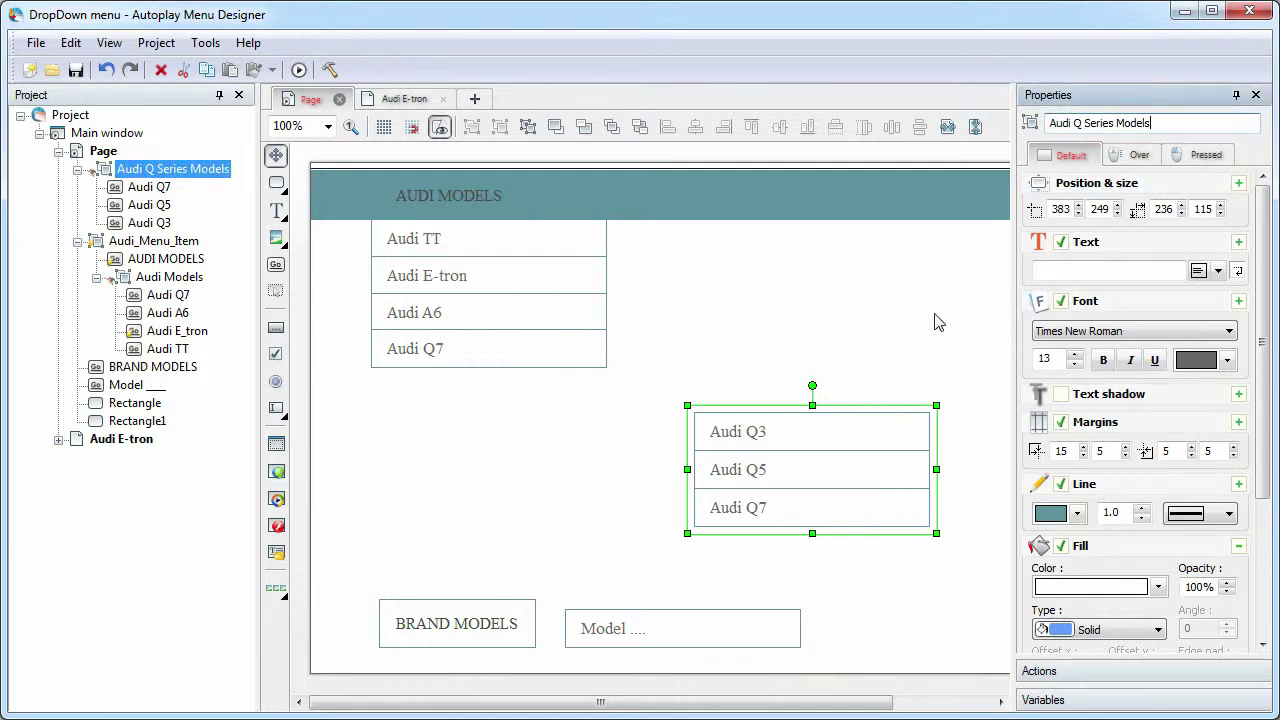
right_click(710, 617)
Duplicate the Model .... item, place the copy left of Audi Q3, and label it 'Audi Q Series...'
left_click(757, 671)
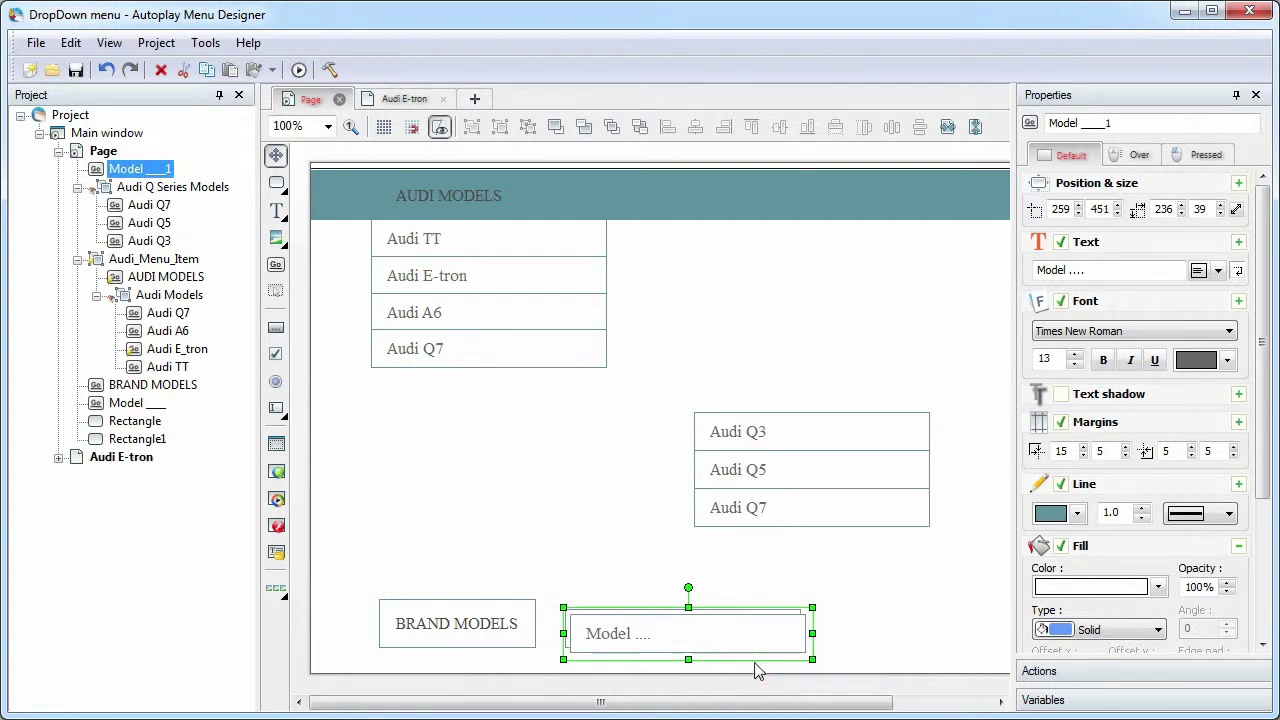
left_click_drag(723, 642, 612, 446)
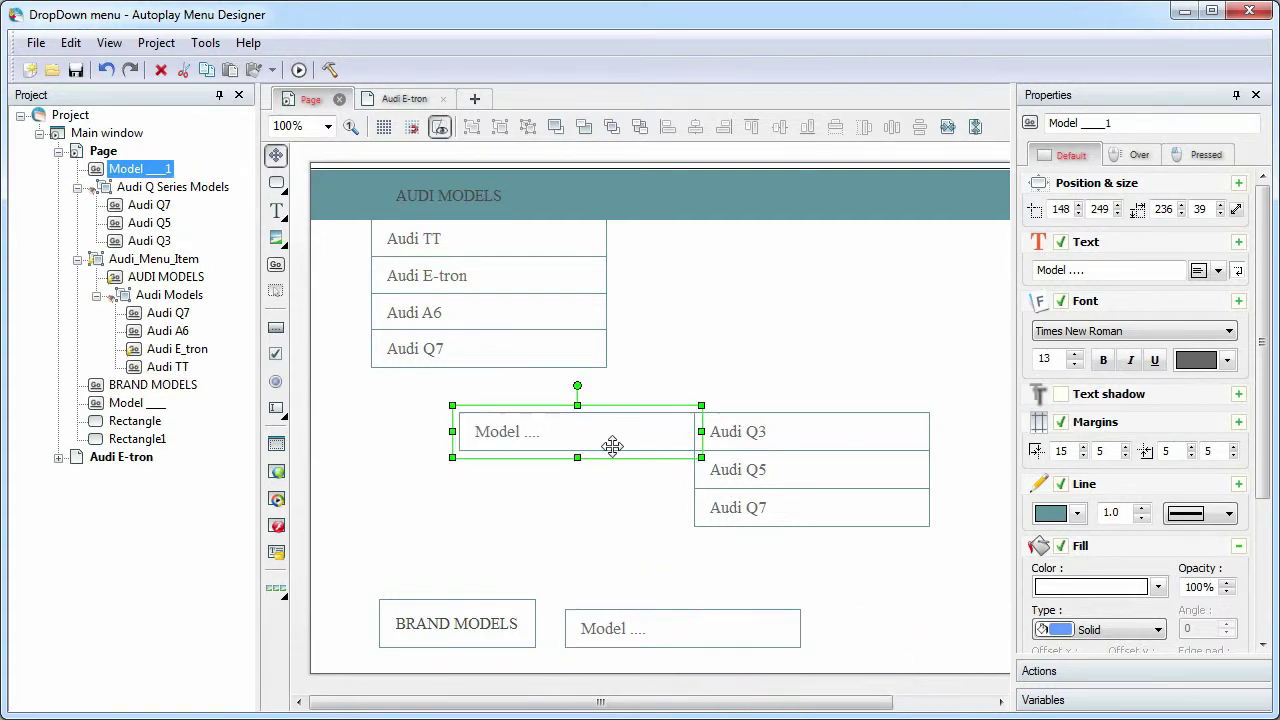
left_click(1060, 270)
type("Audi Q Ser")
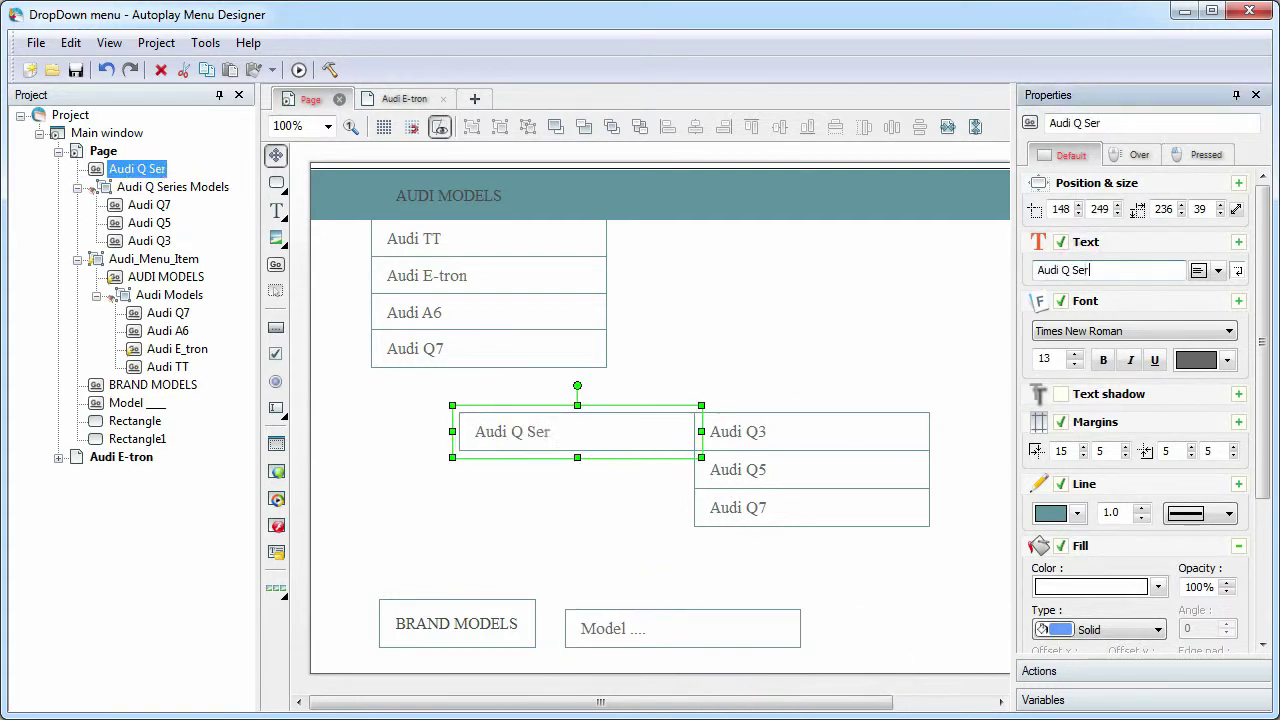
type("ies...")
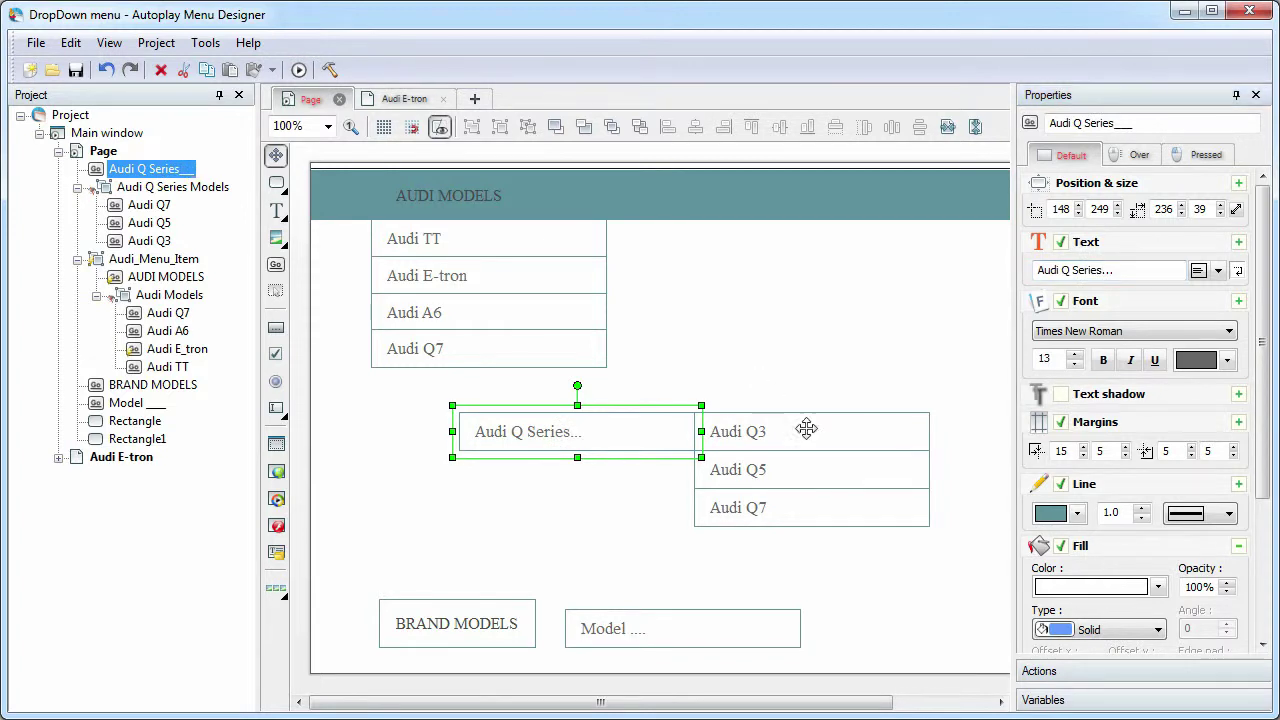
Add a Mouse Enter Show/Hide objects action that shows the Audi Q Series Models group
left_click(1096, 673)
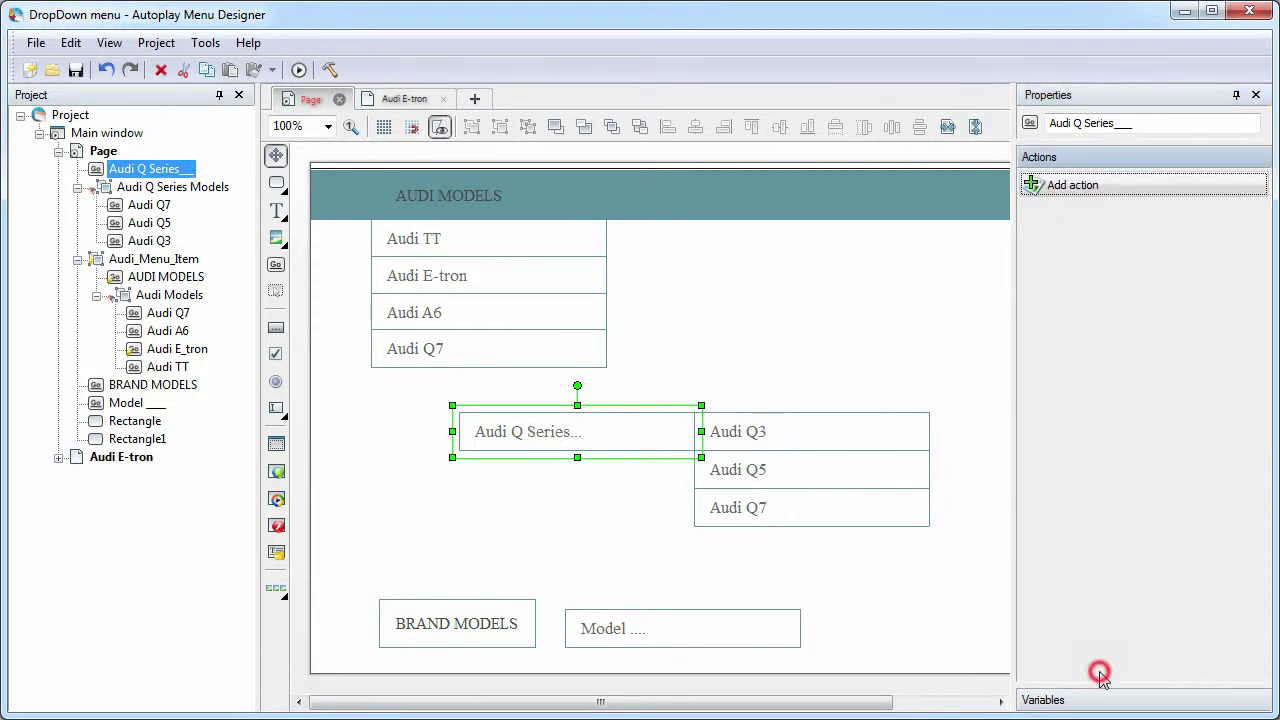
left_click(1070, 190)
left_click(505, 249)
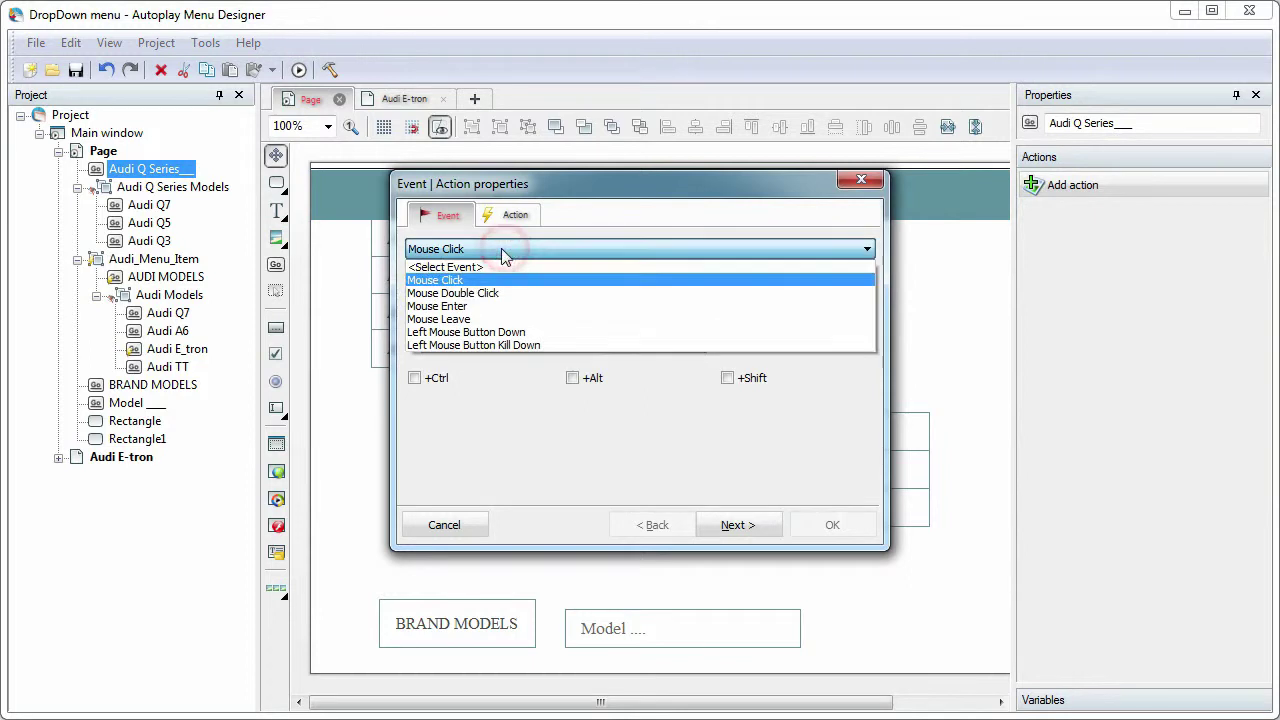
left_click(462, 312)
left_click(505, 213)
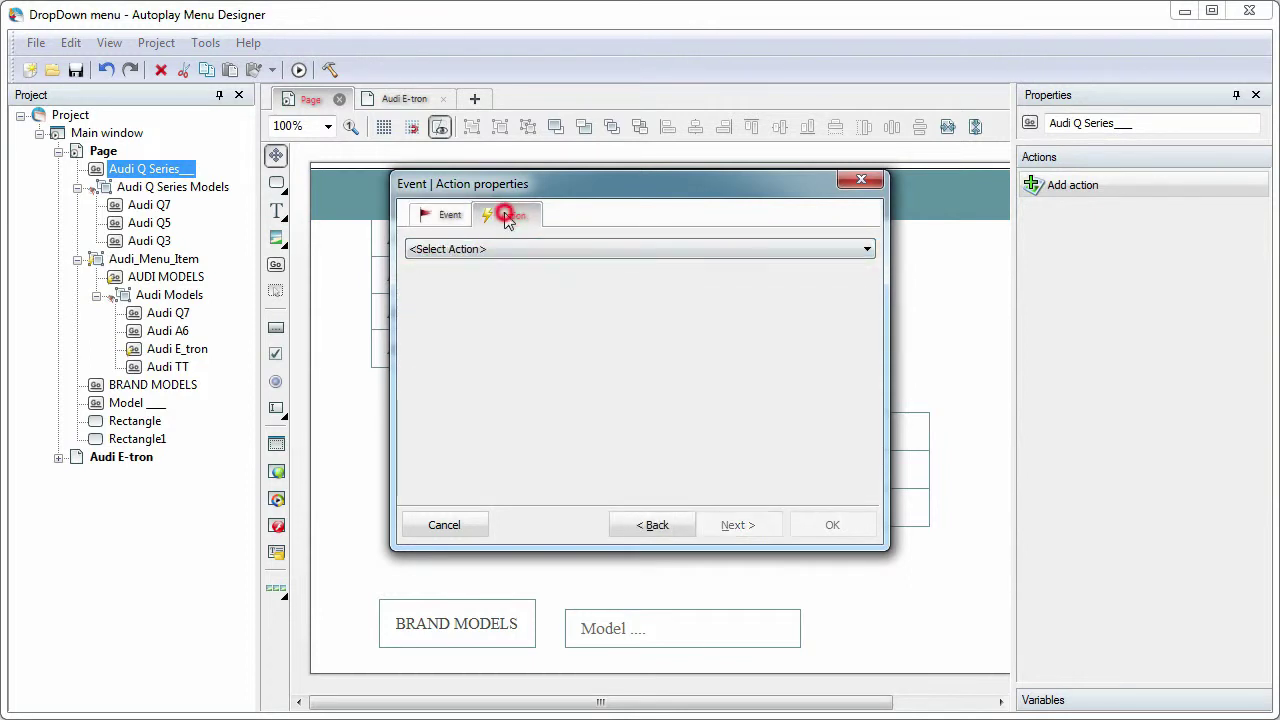
left_click(490, 249)
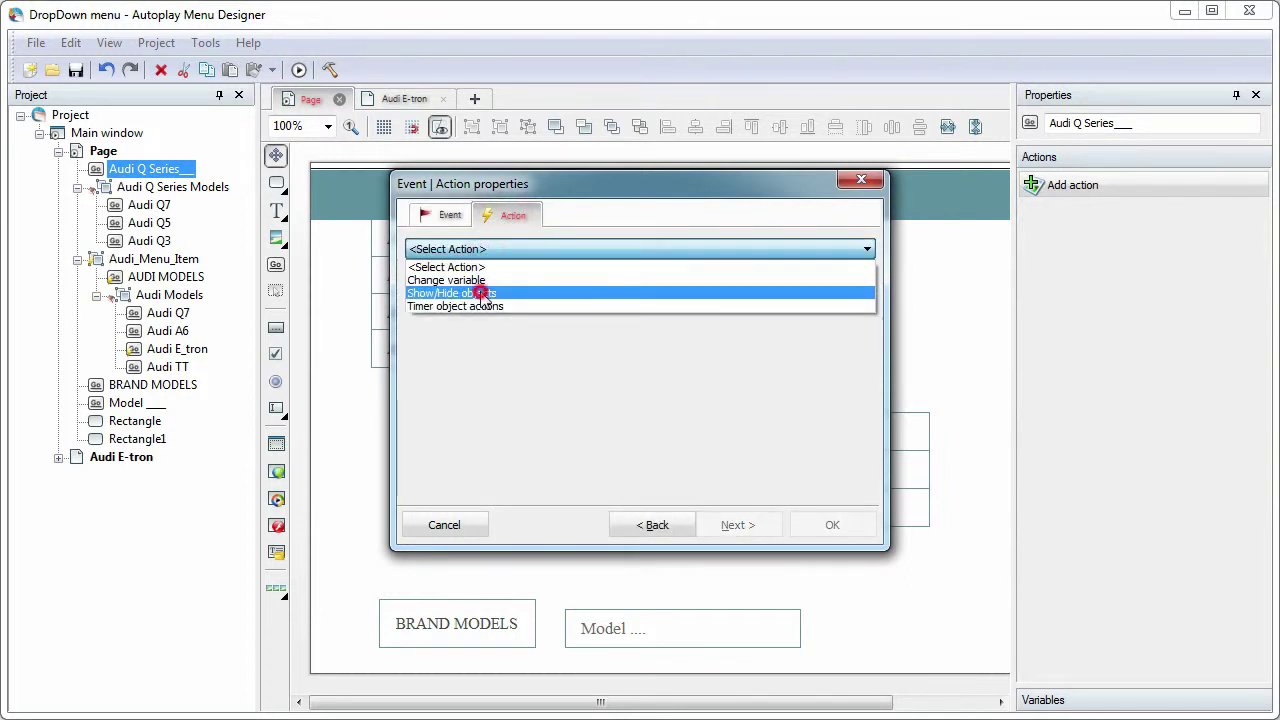
left_click(484, 293)
left_click(623, 283)
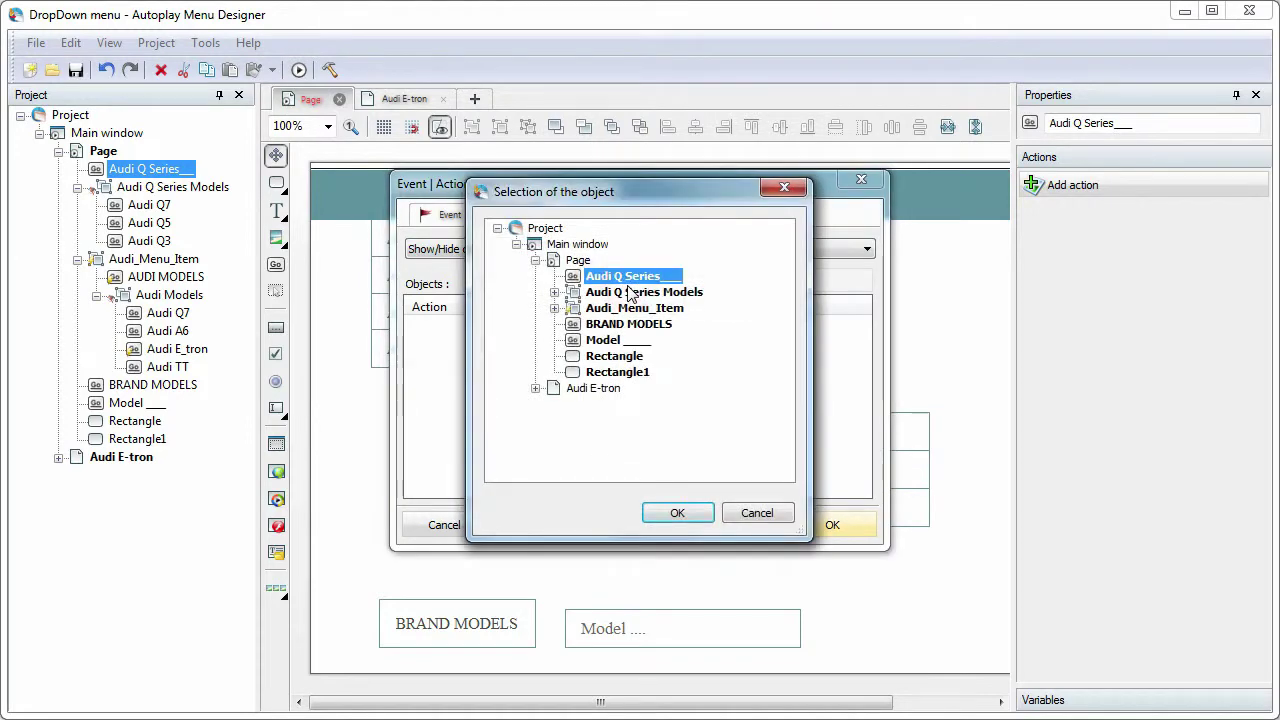
left_click(628, 293)
left_click(678, 513)
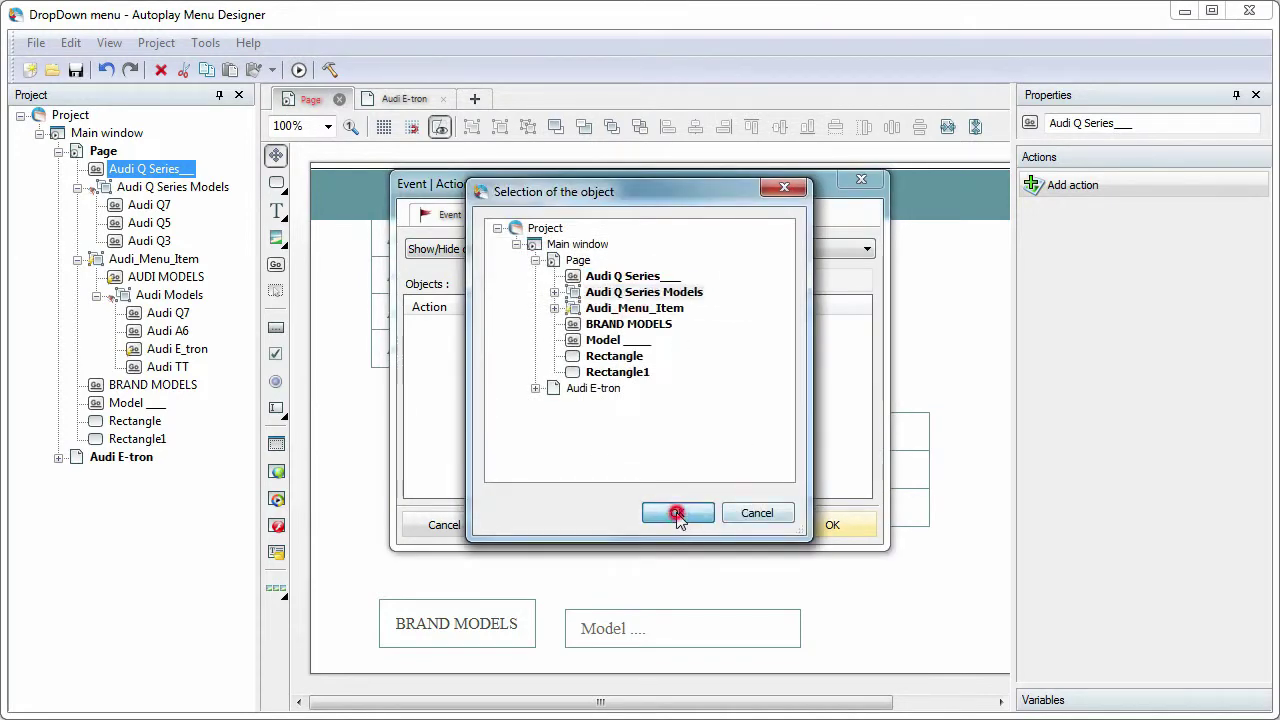
left_click(836, 528)
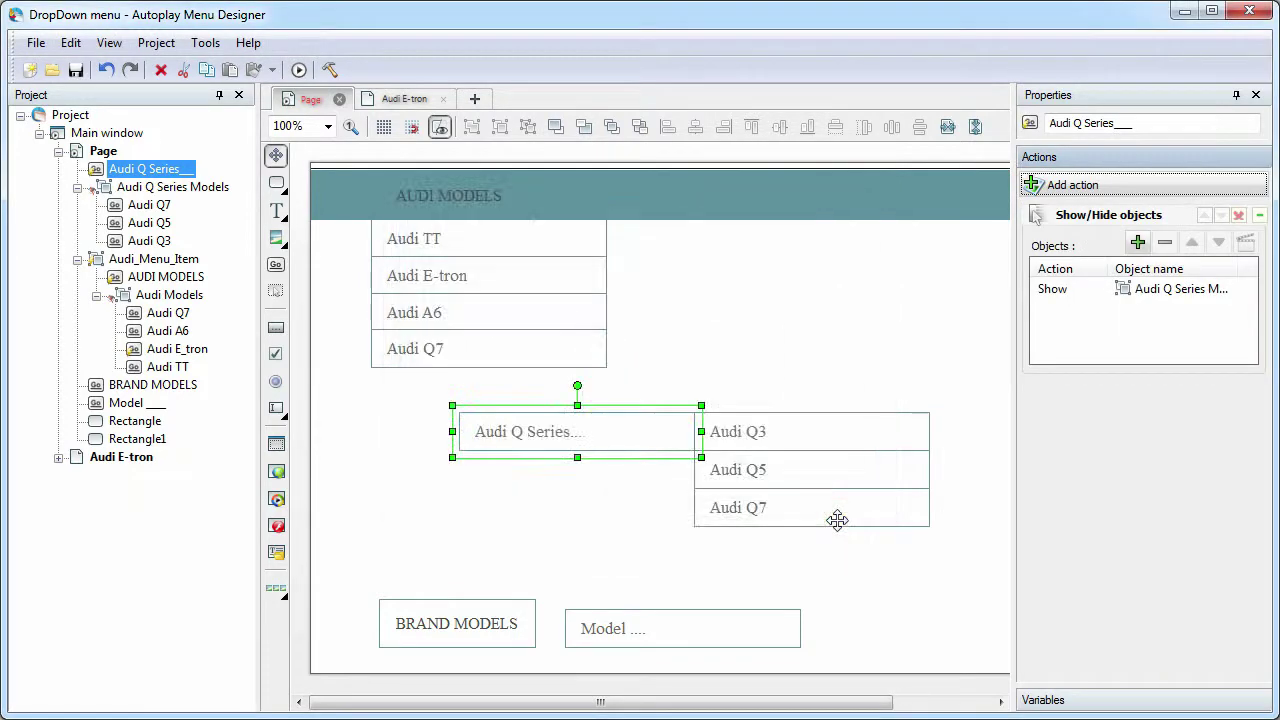
Group the Audi Q Series... item together with the Audi Q Series Models group
left_click_drag(412, 387, 955, 555)
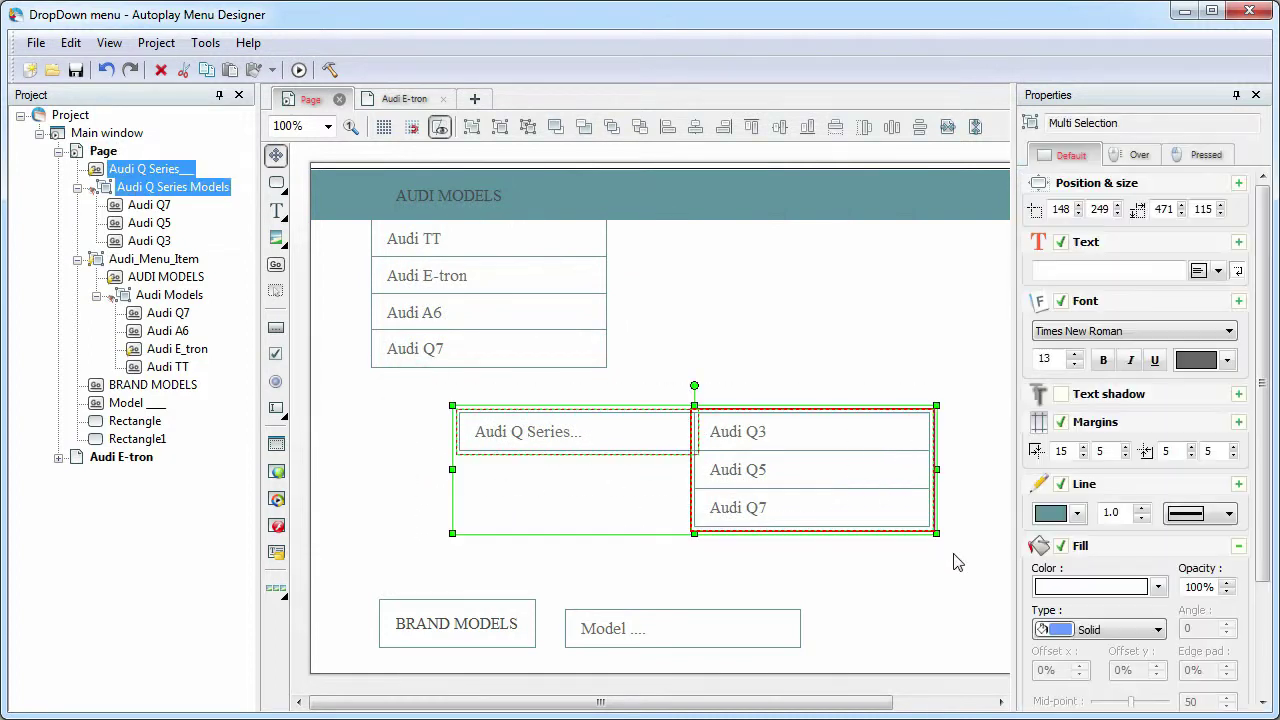
right_click(766, 445)
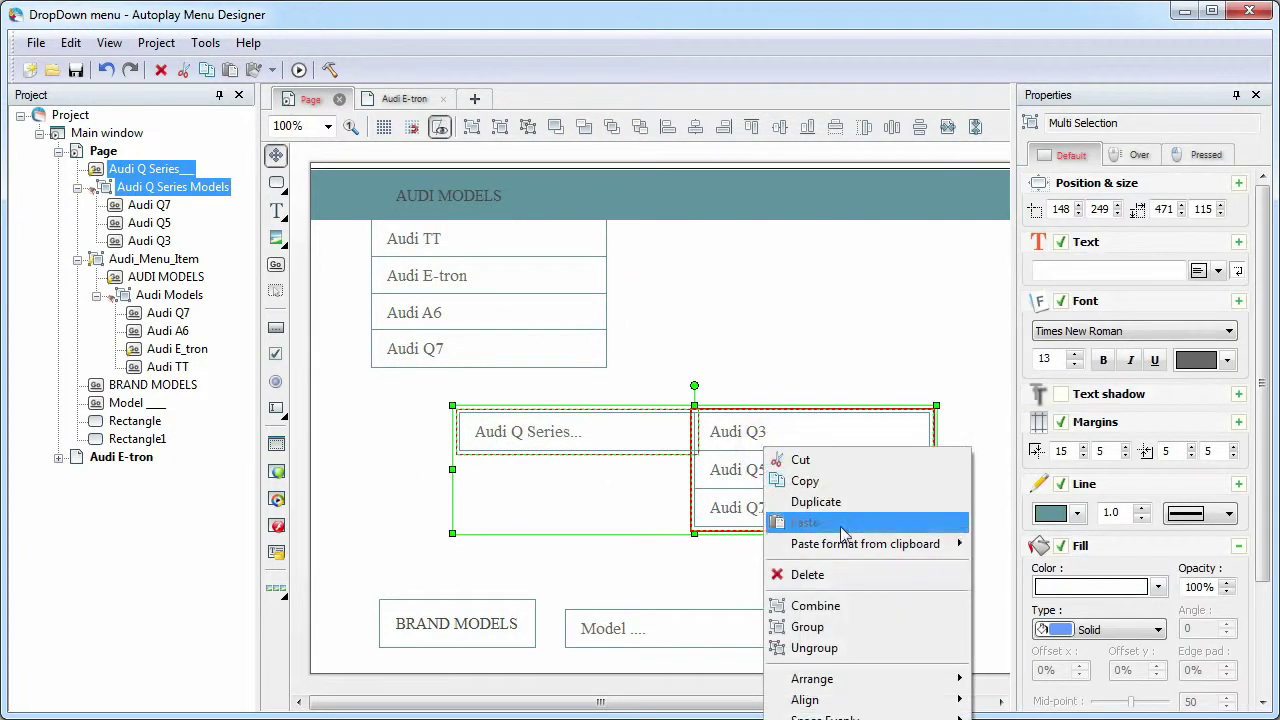
left_click(800, 627)
Give the group a Mouse Leave action hiding Audi Q Series Models, and name it 'Audi Q Group'
left_click(1072, 186)
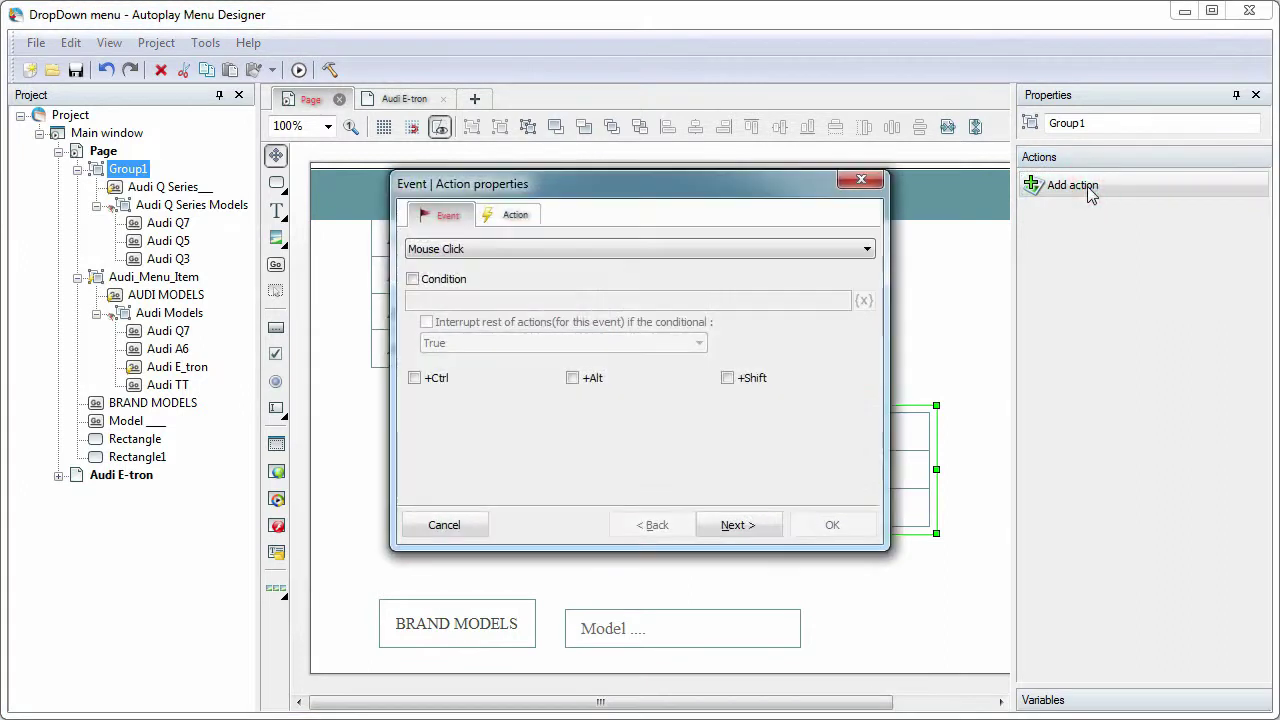
left_click(476, 252)
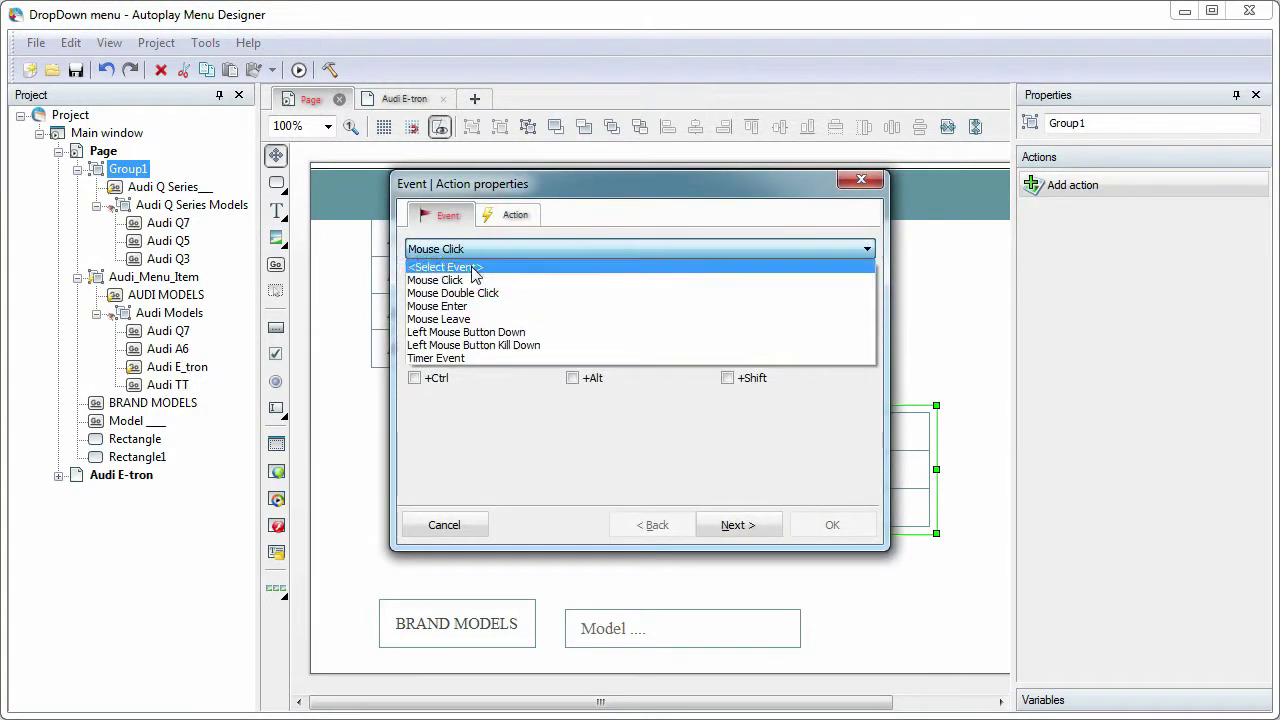
left_click(478, 314)
left_click(508, 215)
left_click(510, 250)
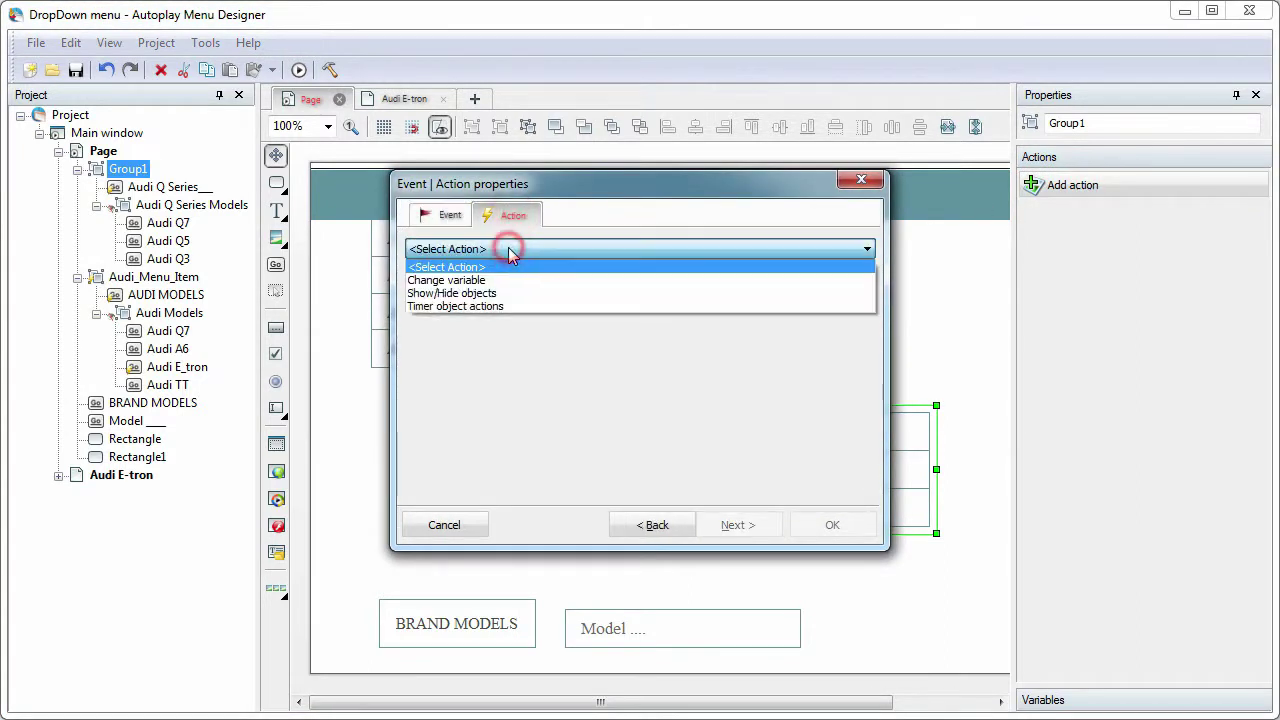
left_click(491, 293)
left_click(623, 280)
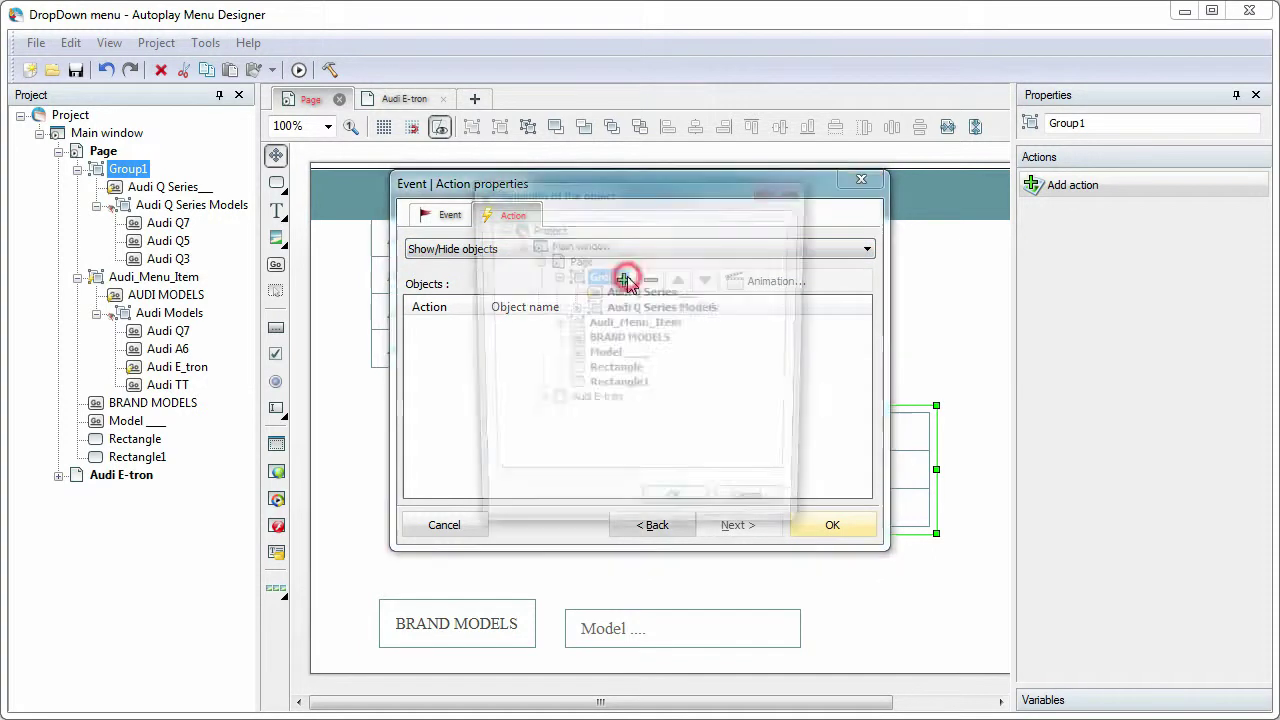
left_click(660, 308)
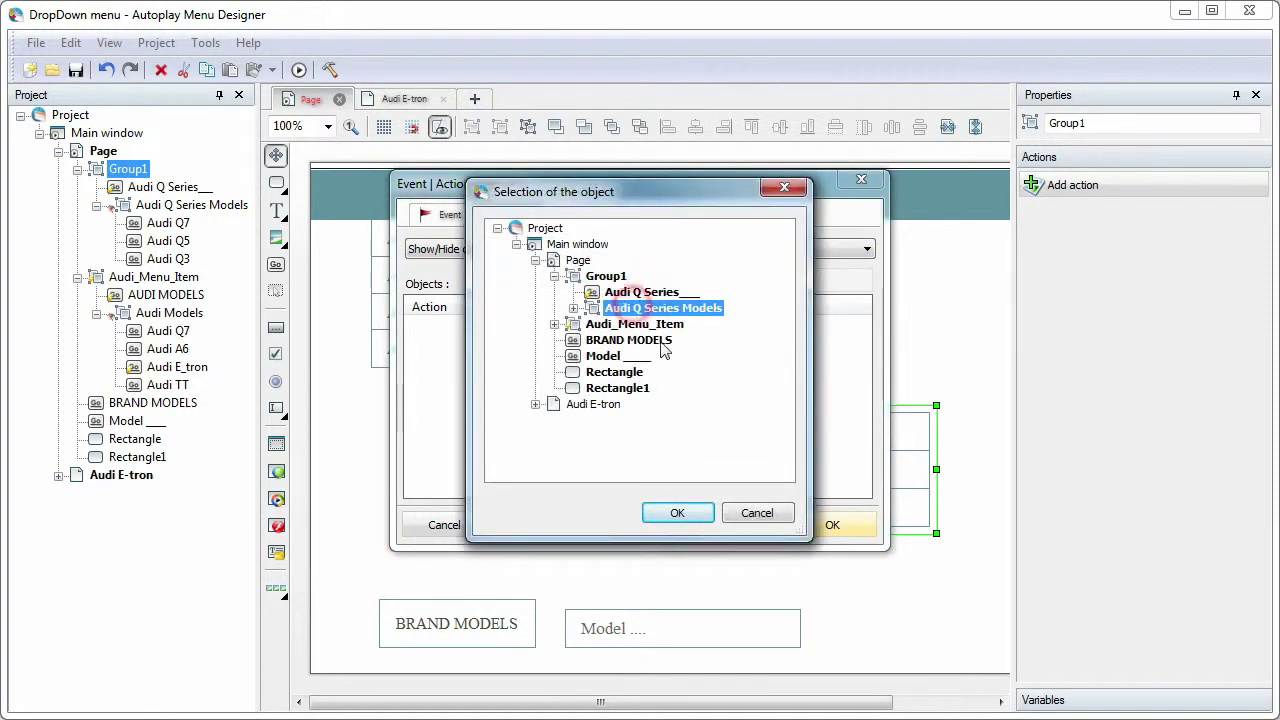
left_click(678, 513)
left_click(472, 327)
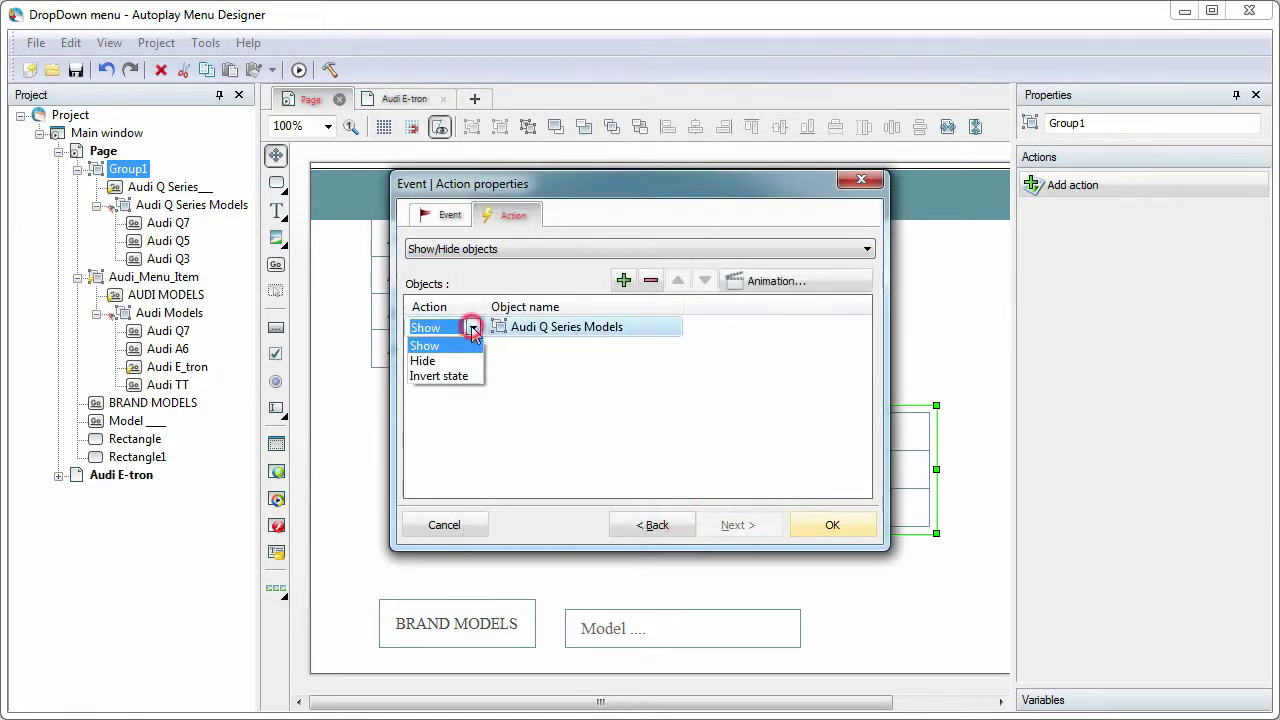
left_click(440, 356)
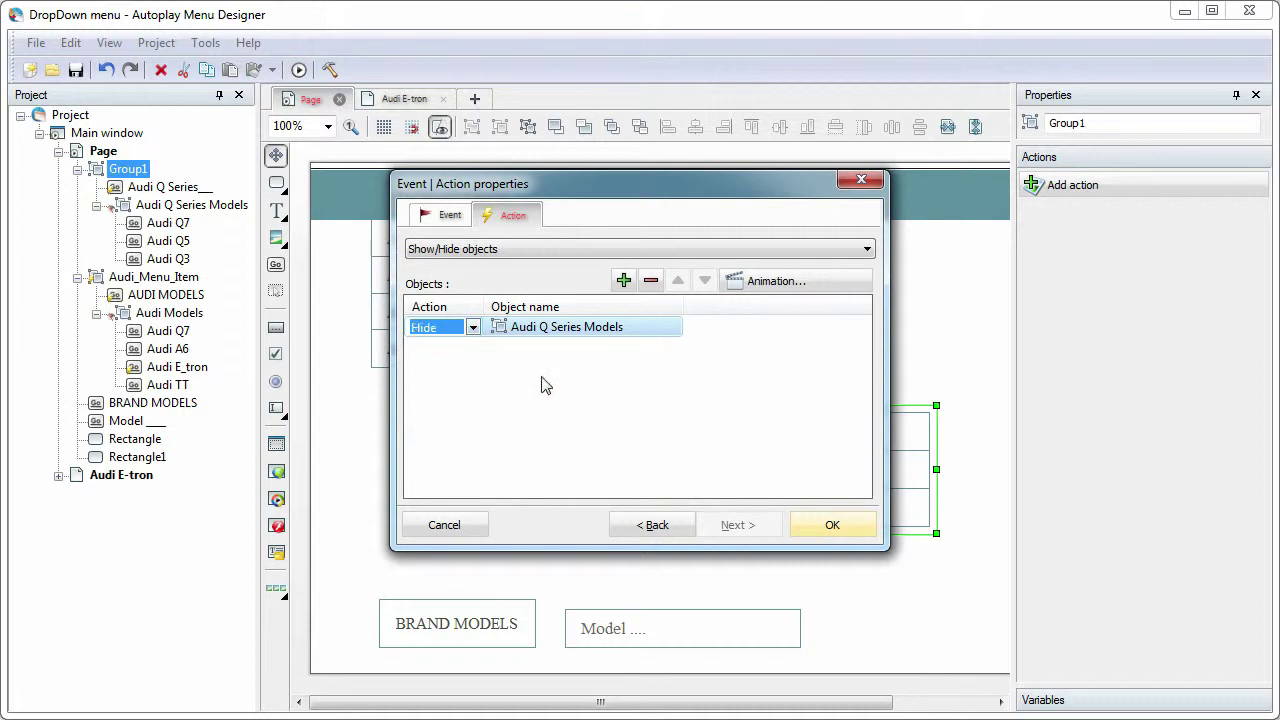
left_click(834, 526)
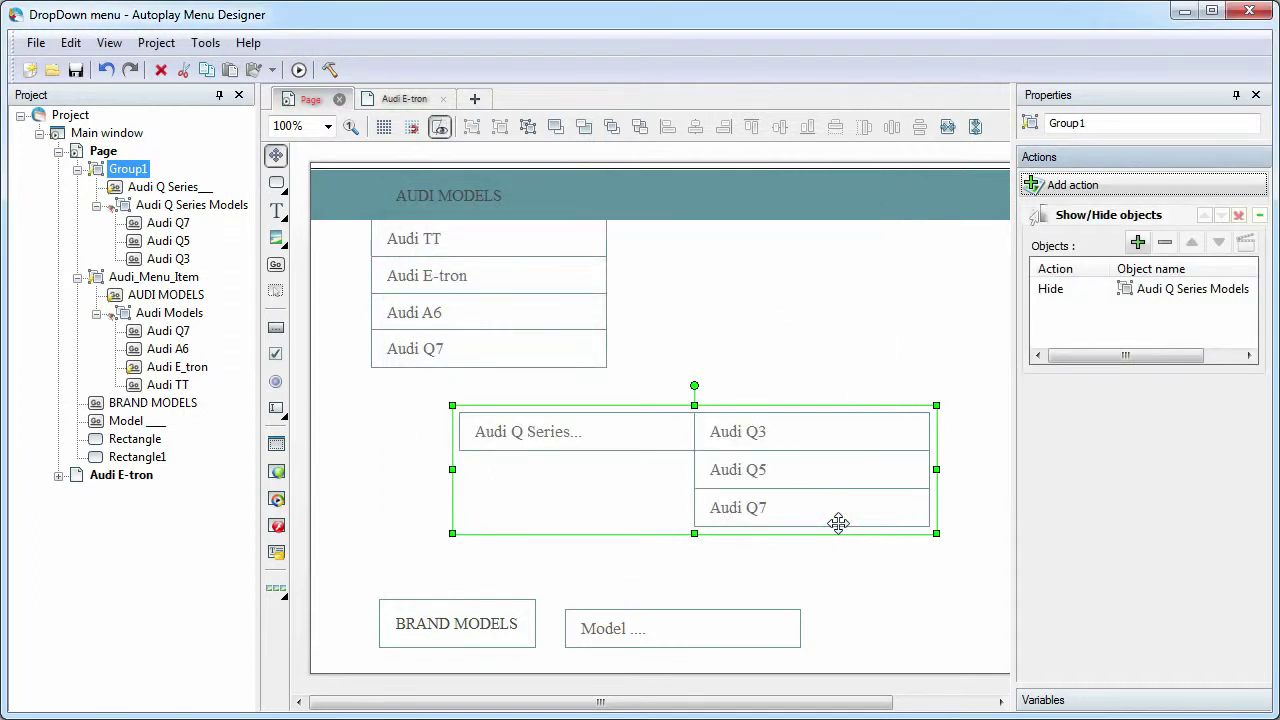
left_click(1095, 122)
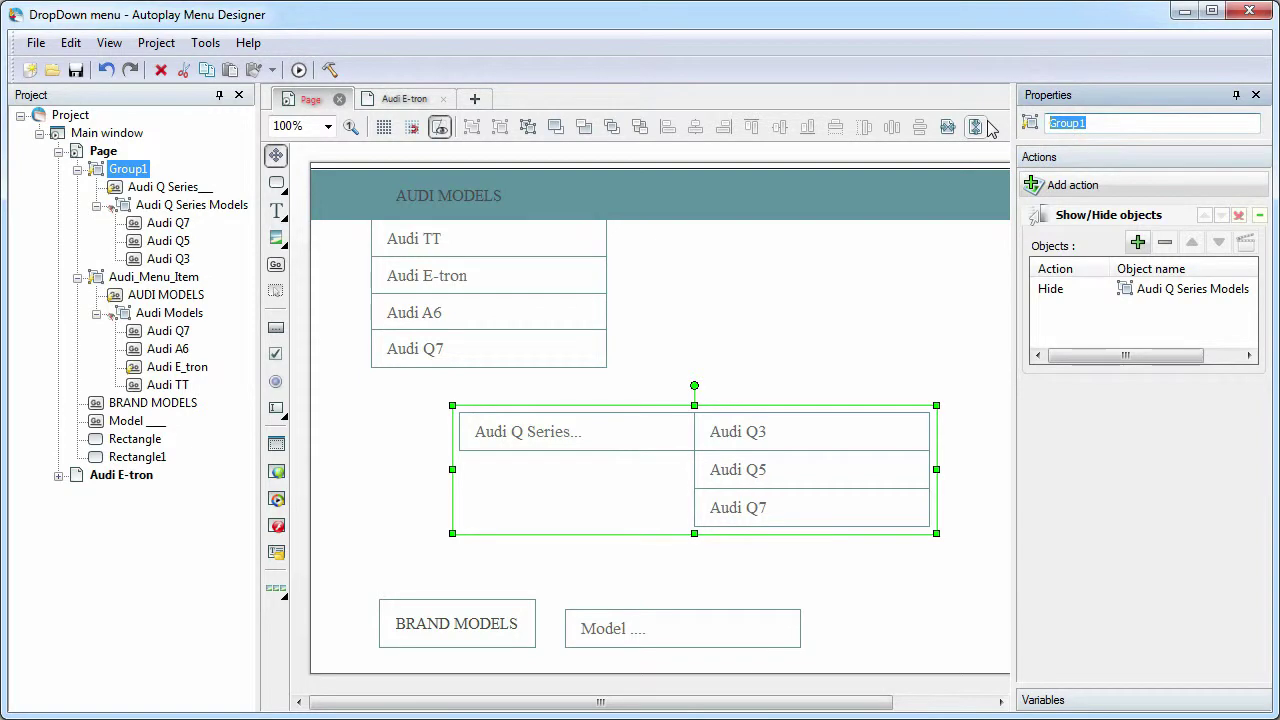
type("Audi Q Gro")
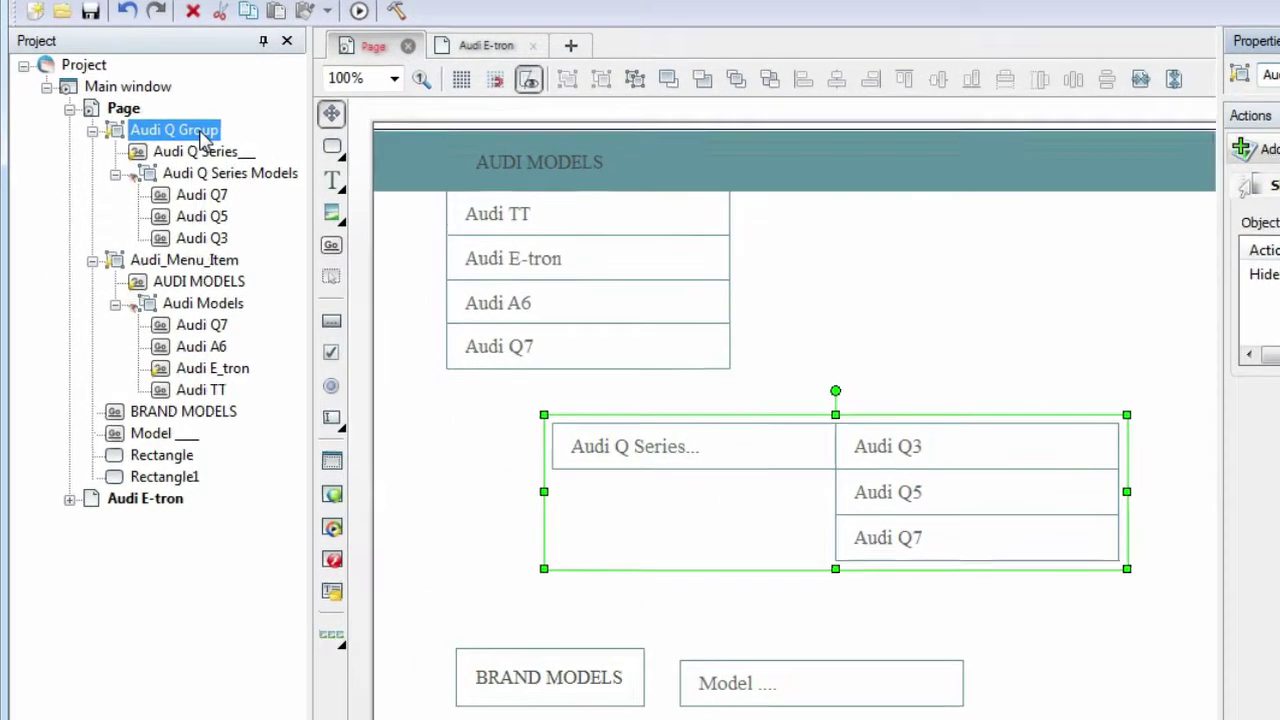
Move Audi Q Group into Audi_Menu_Item, with the Q3/Q5/Q7 submenu right of Audi Q Series...
left_click(222, 114)
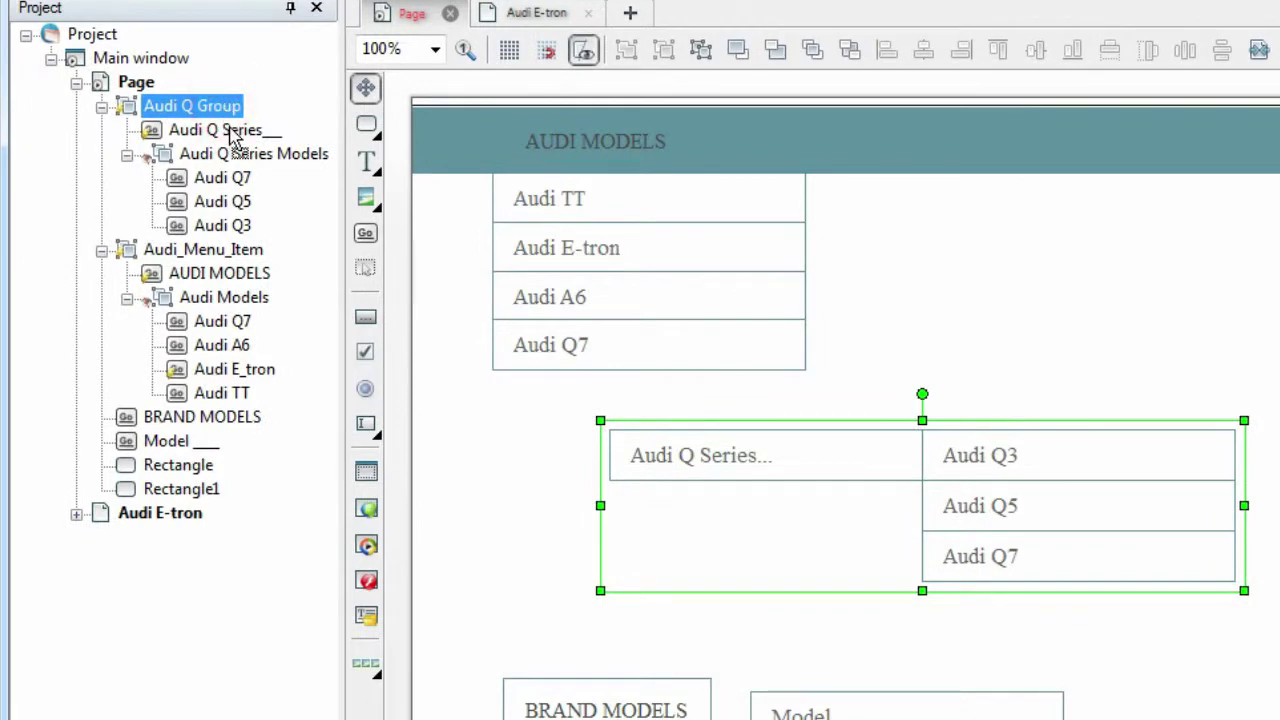
left_click_drag(250, 160, 238, 415)
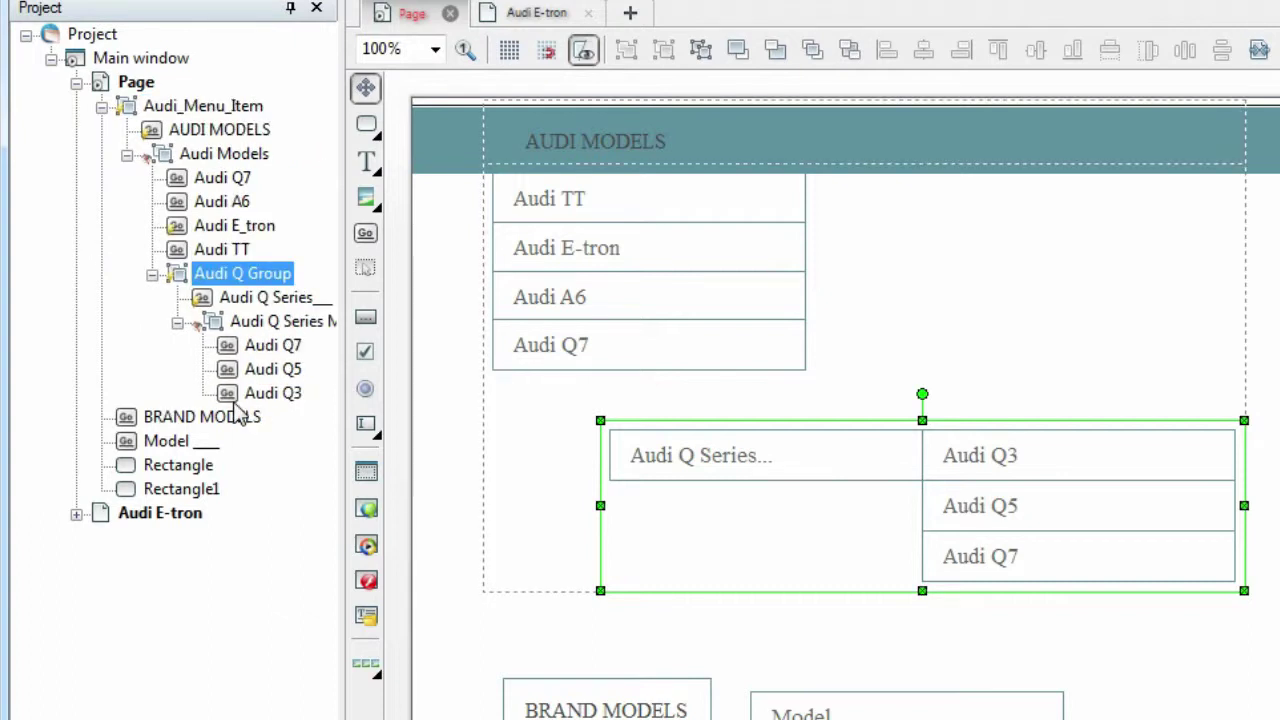
left_click_drag(837, 449, 733, 374)
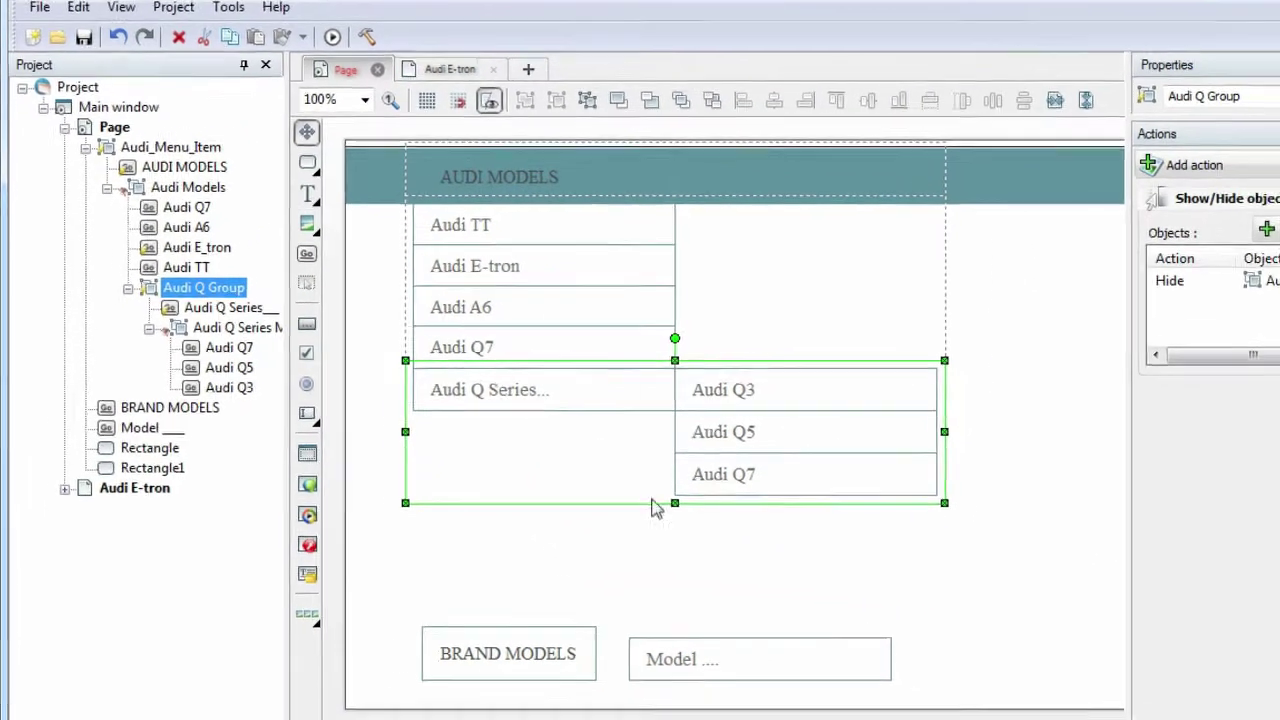
left_click(656, 604)
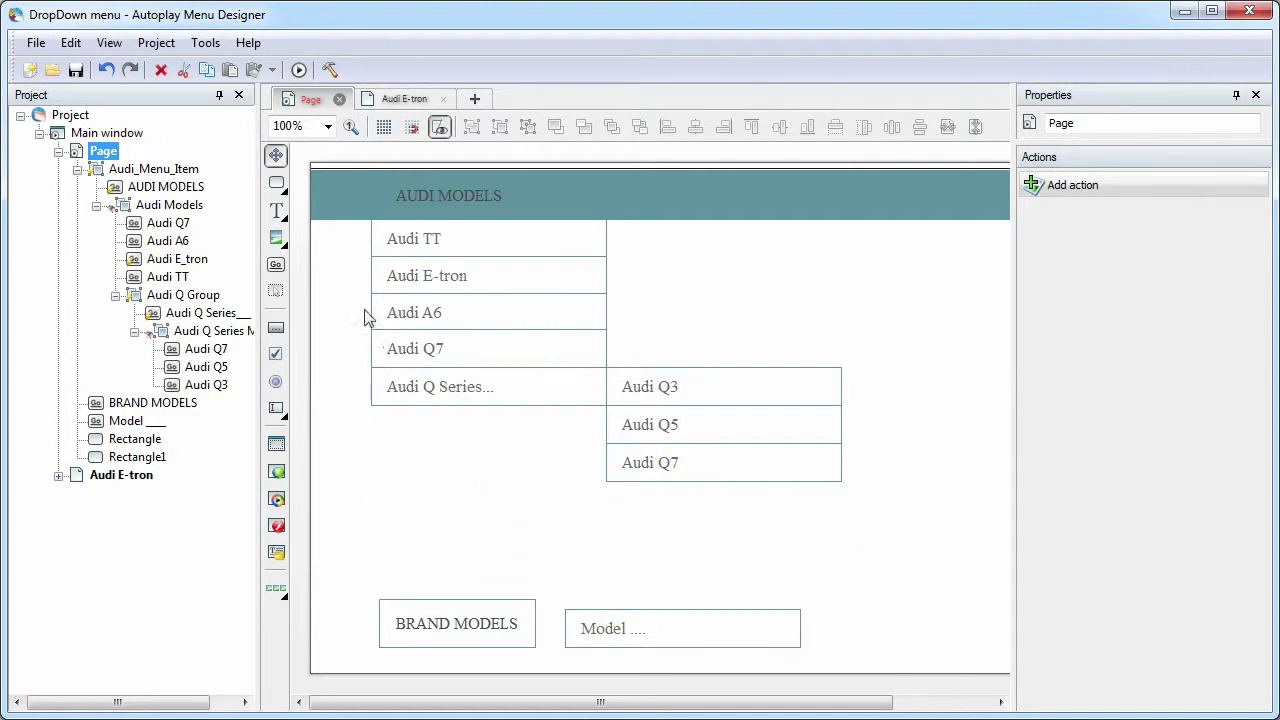
left_click(299, 69)
mouse_move(349, 163)
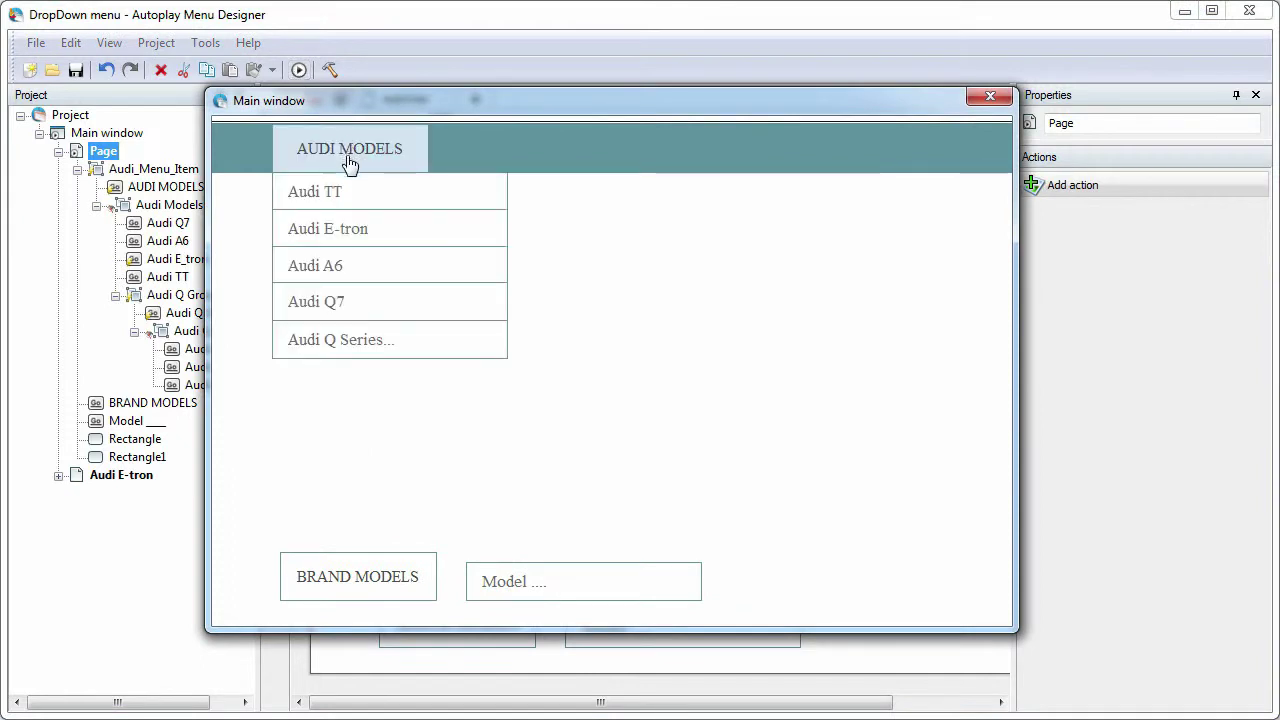
mouse_move(380, 349)
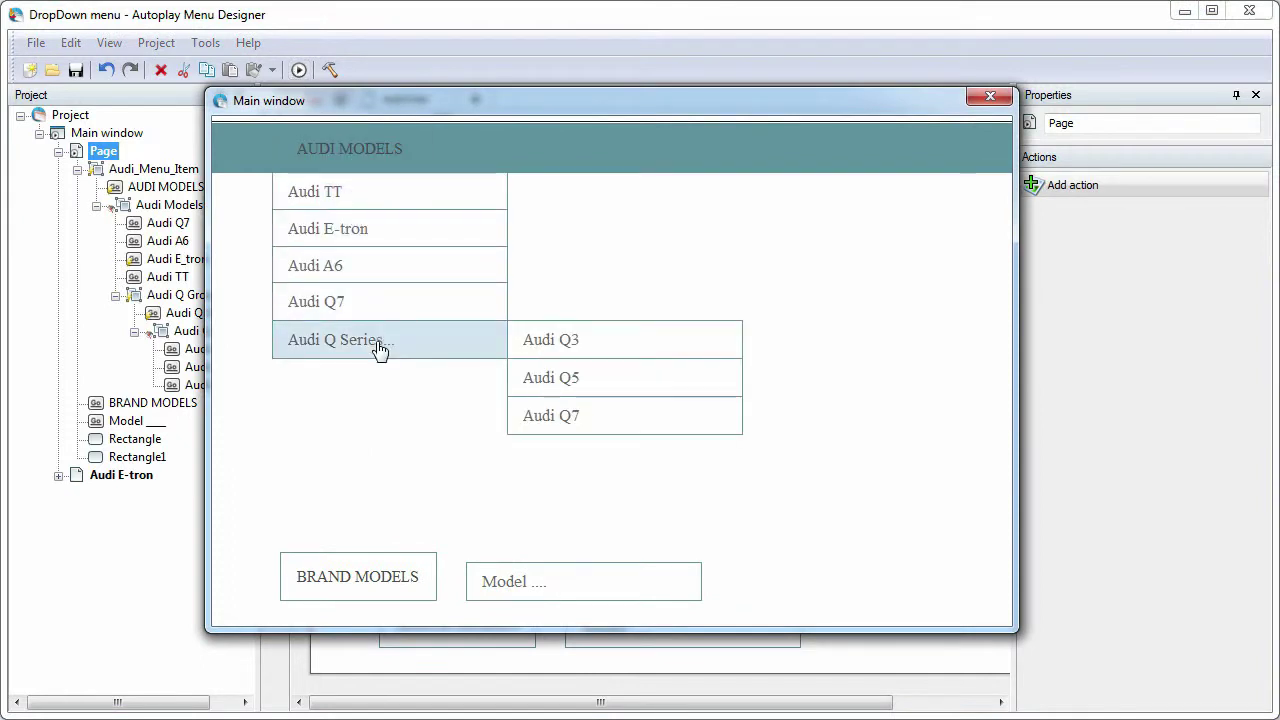
left_click(608, 377)
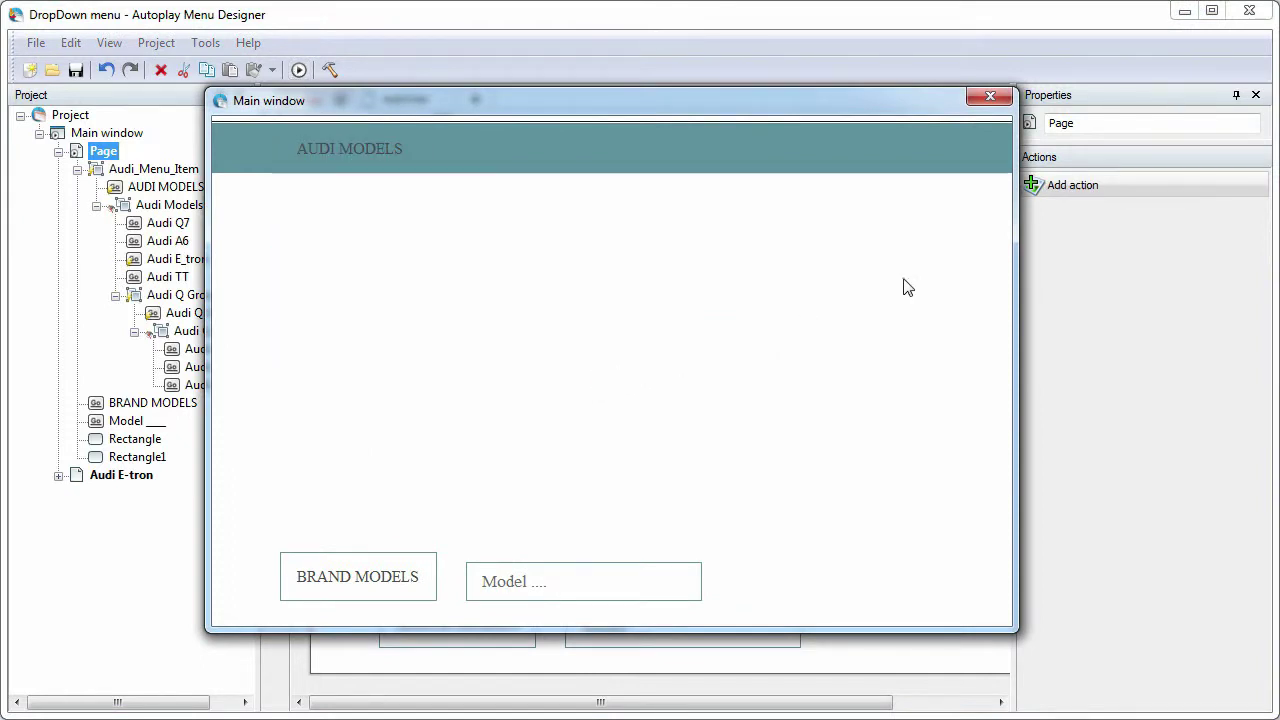
left_click(990, 96)
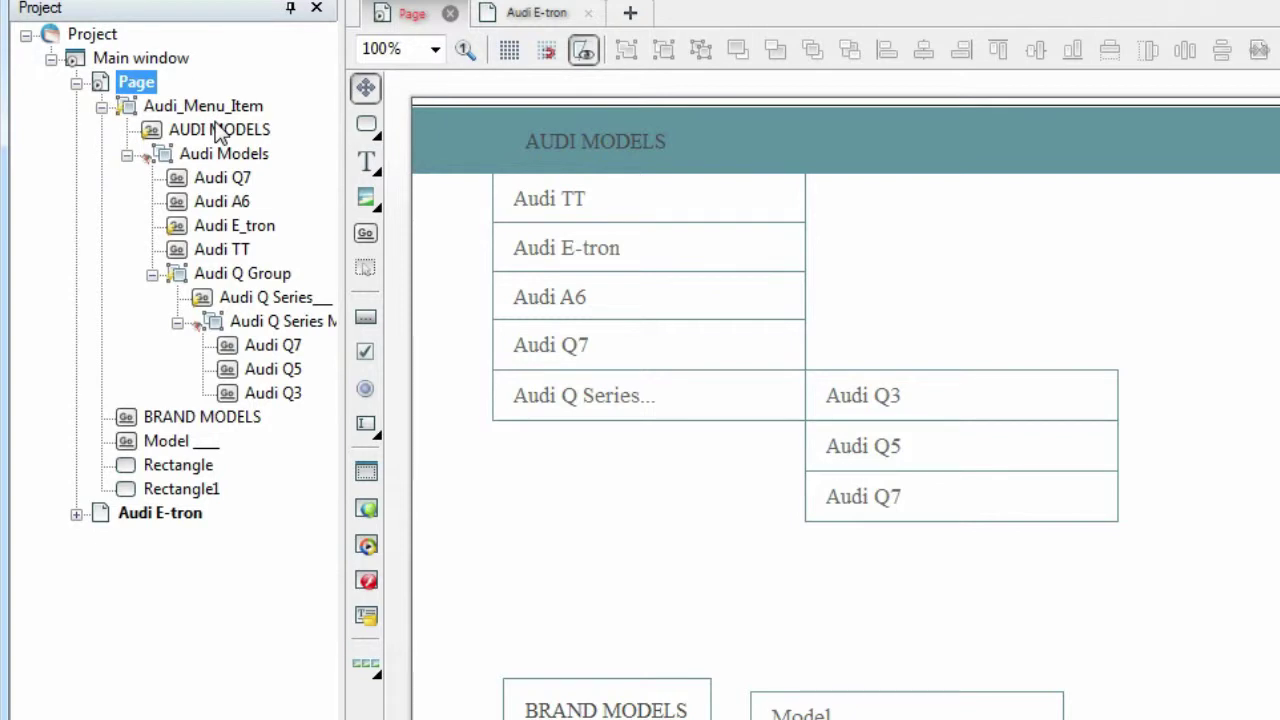
left_click(206, 108)
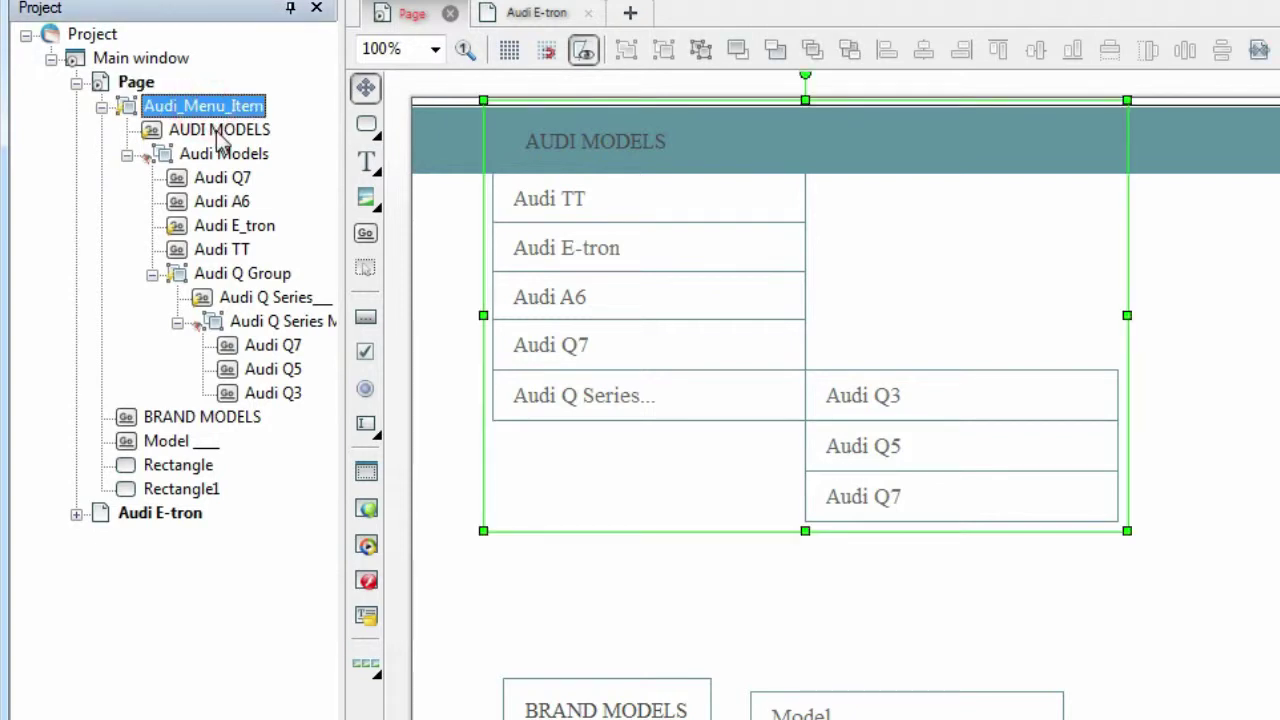
left_click(219, 131)
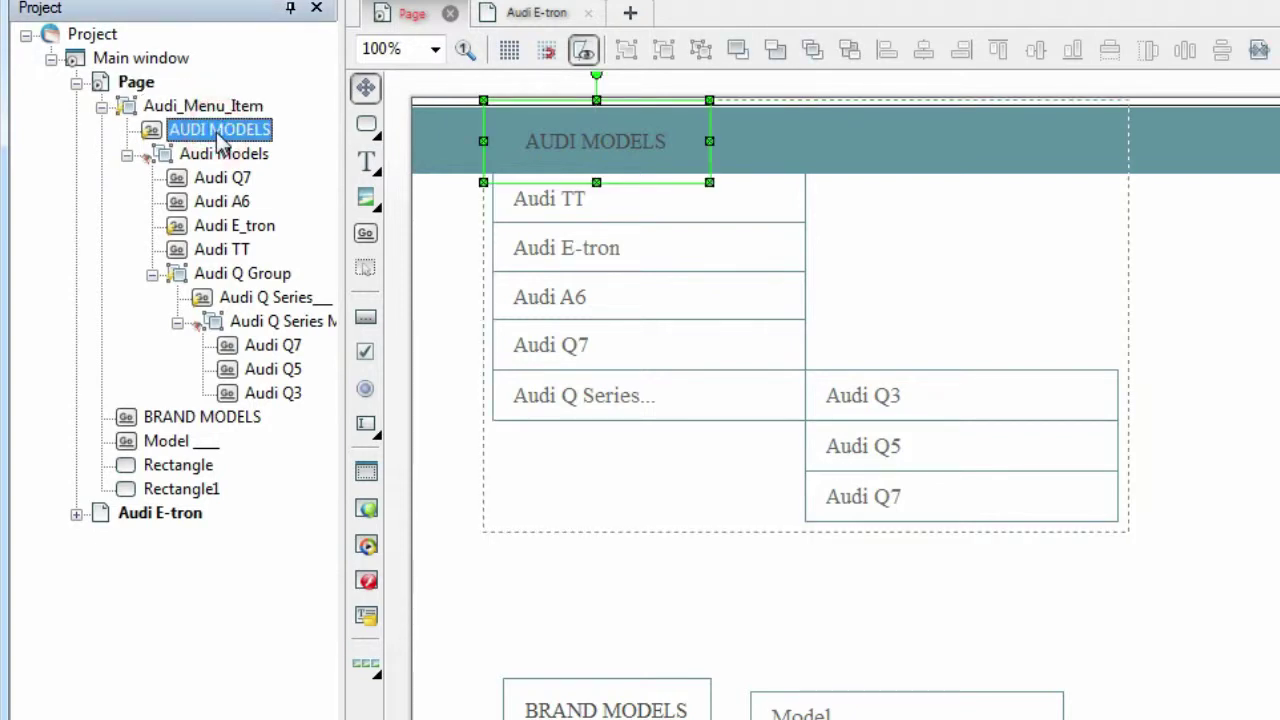
left_click(160, 156)
left_click(127, 155)
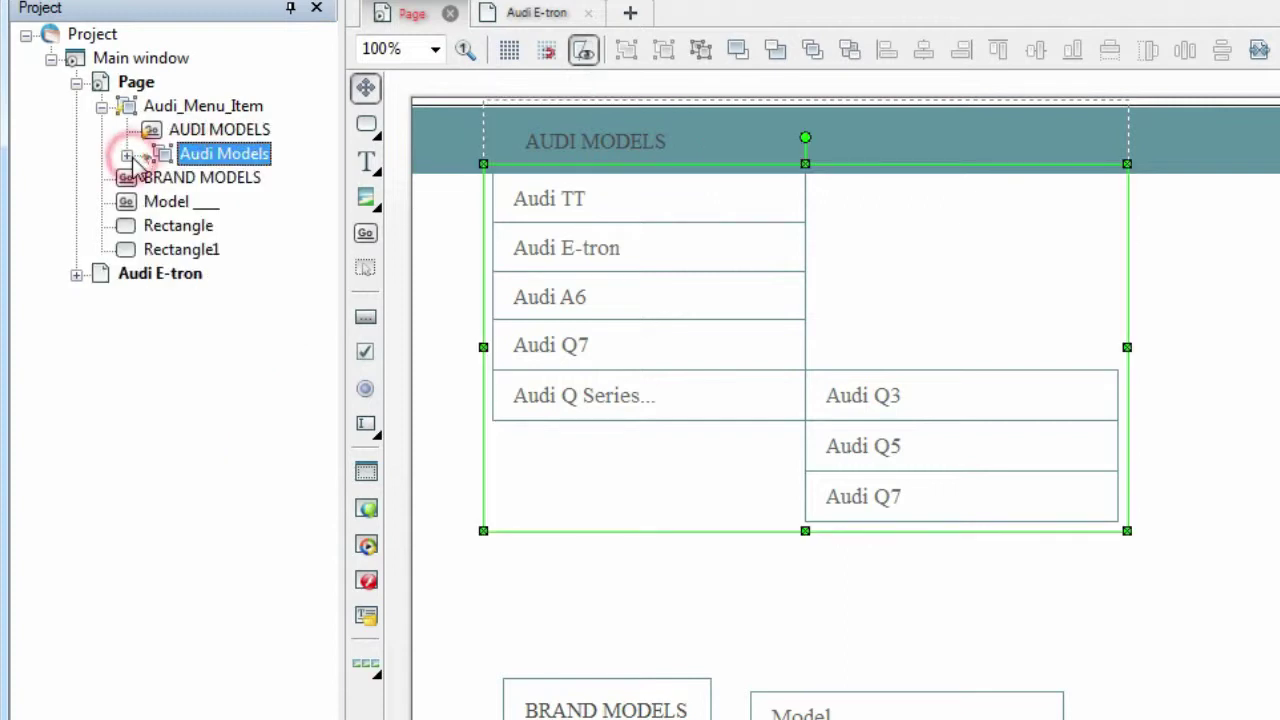
left_click(127, 155)
left_click(218, 179)
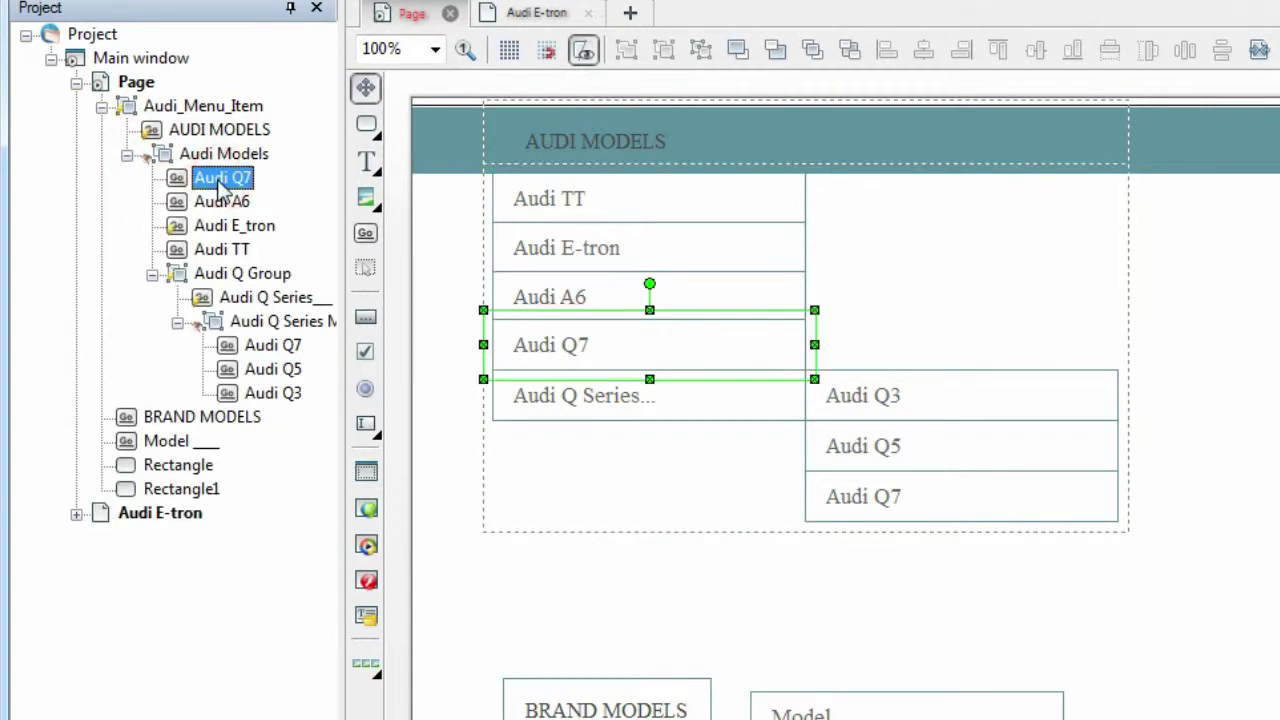
left_click(220, 201)
left_click(218, 225)
left_click(220, 249)
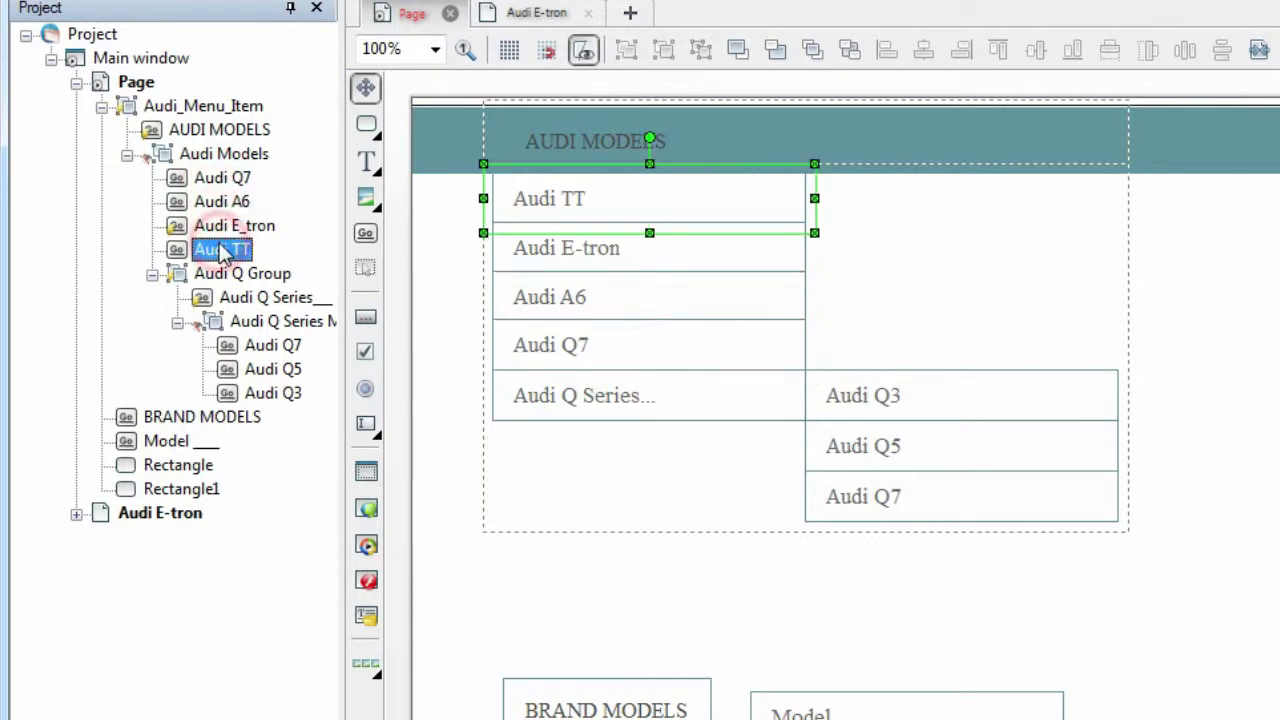
left_click(222, 276)
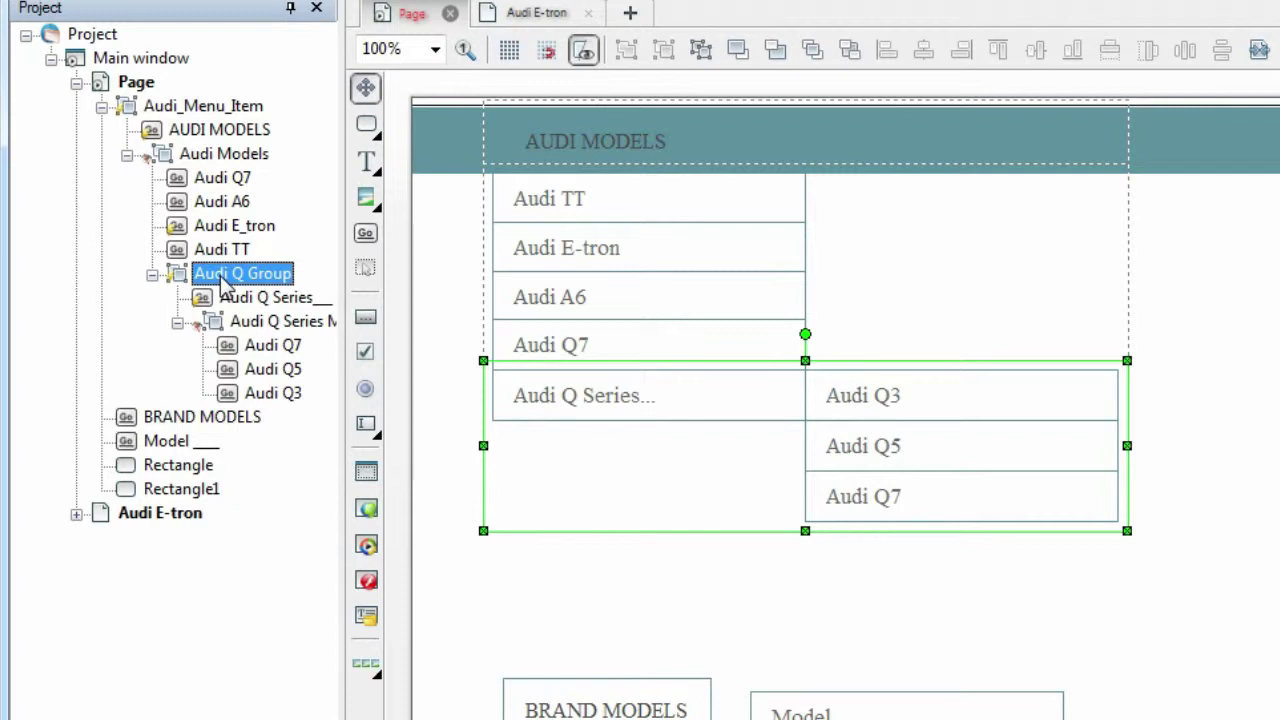
left_click(257, 297)
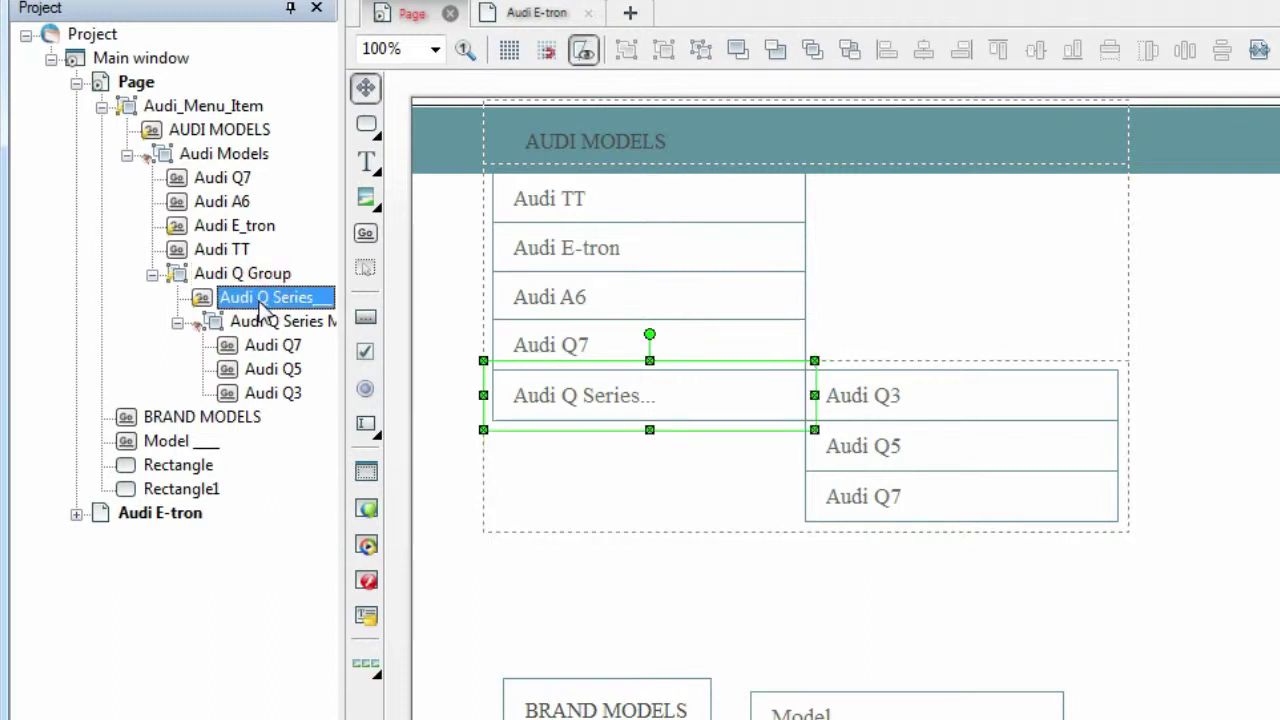
left_click(270, 345)
left_click(272, 393)
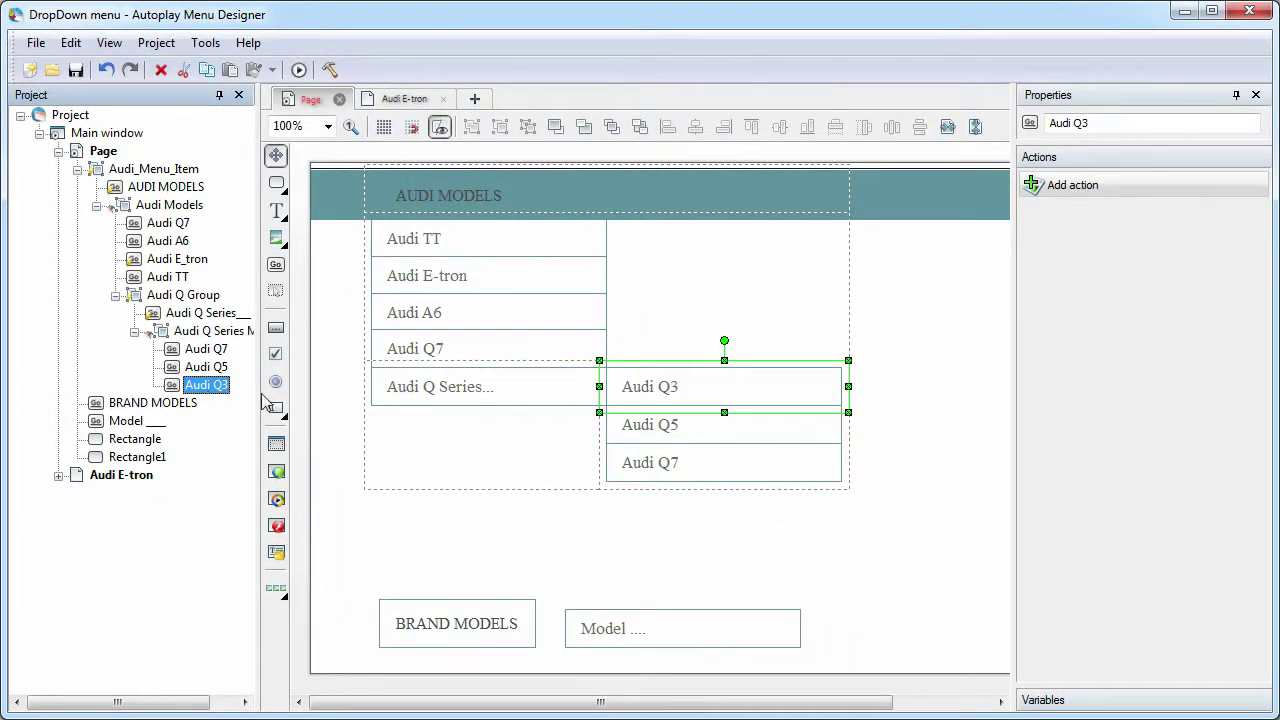
left_click(886, 542)
left_click(470, 202)
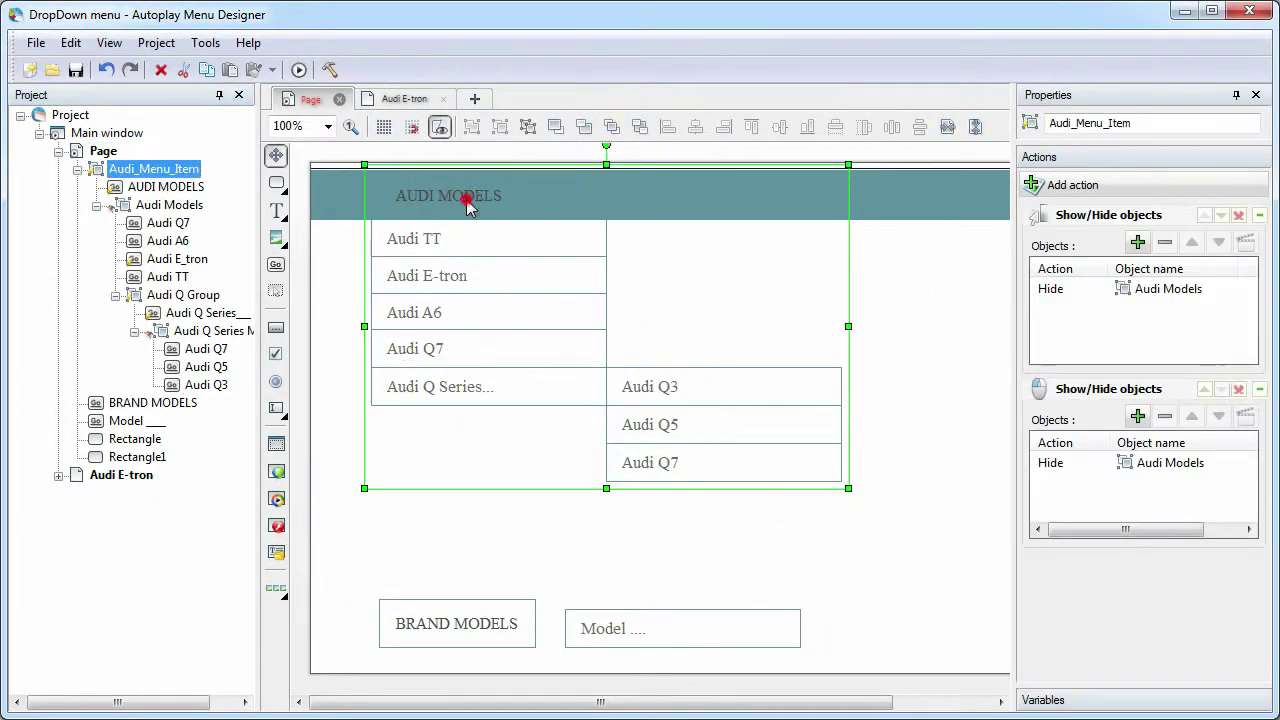
key("Escape")
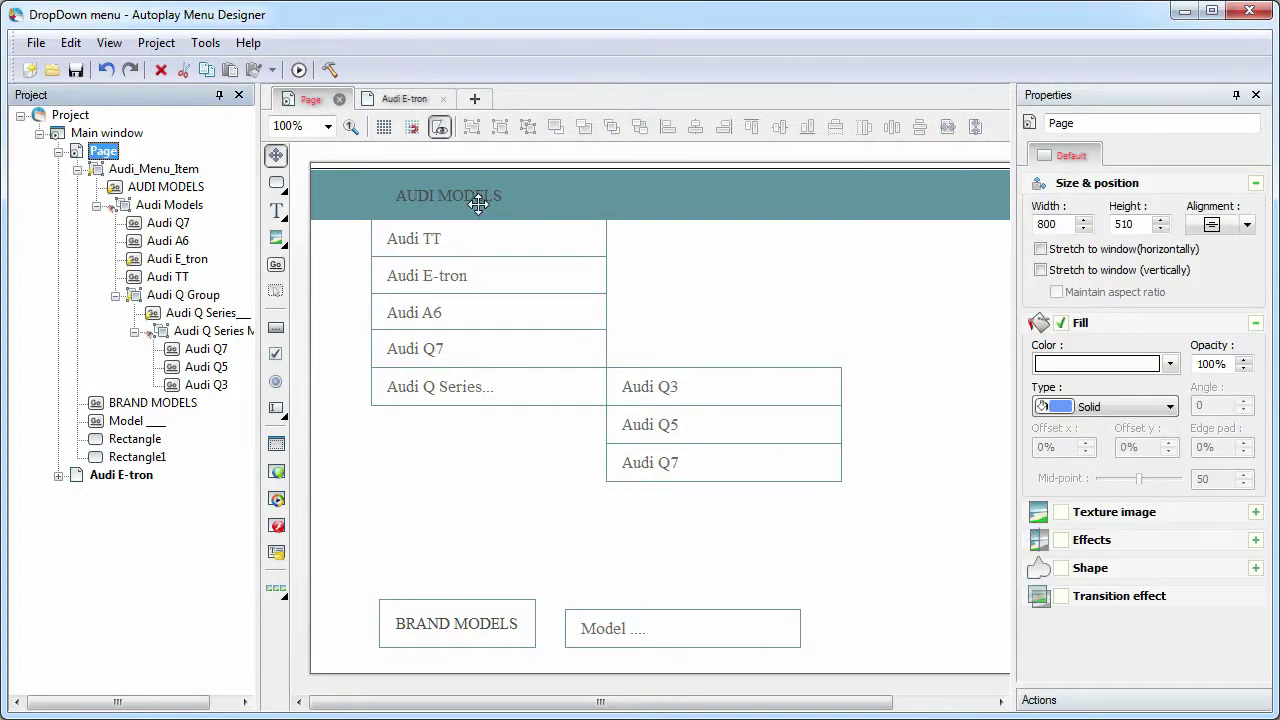
Duplicate the Audi menu group and place the copy to the right of AUDI MODELS
left_click(461, 200)
right_click(461, 200)
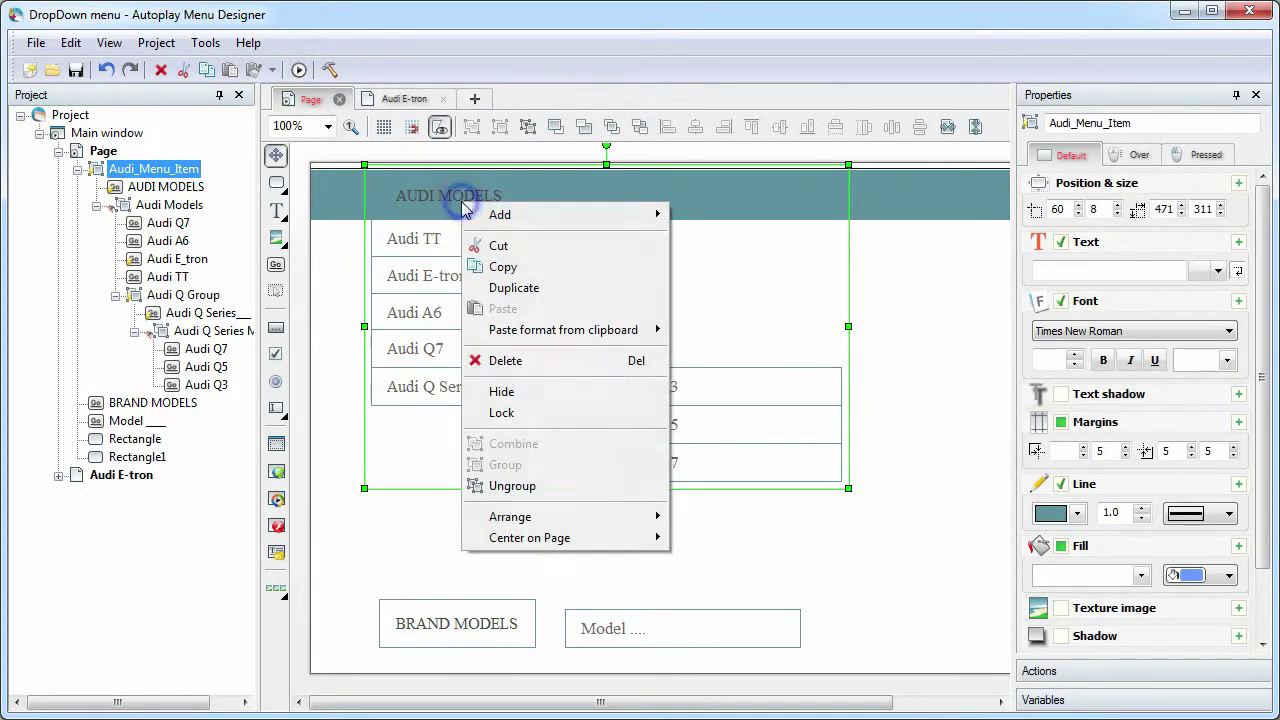
left_click(521, 284)
left_click_drag(480, 200, 630, 200)
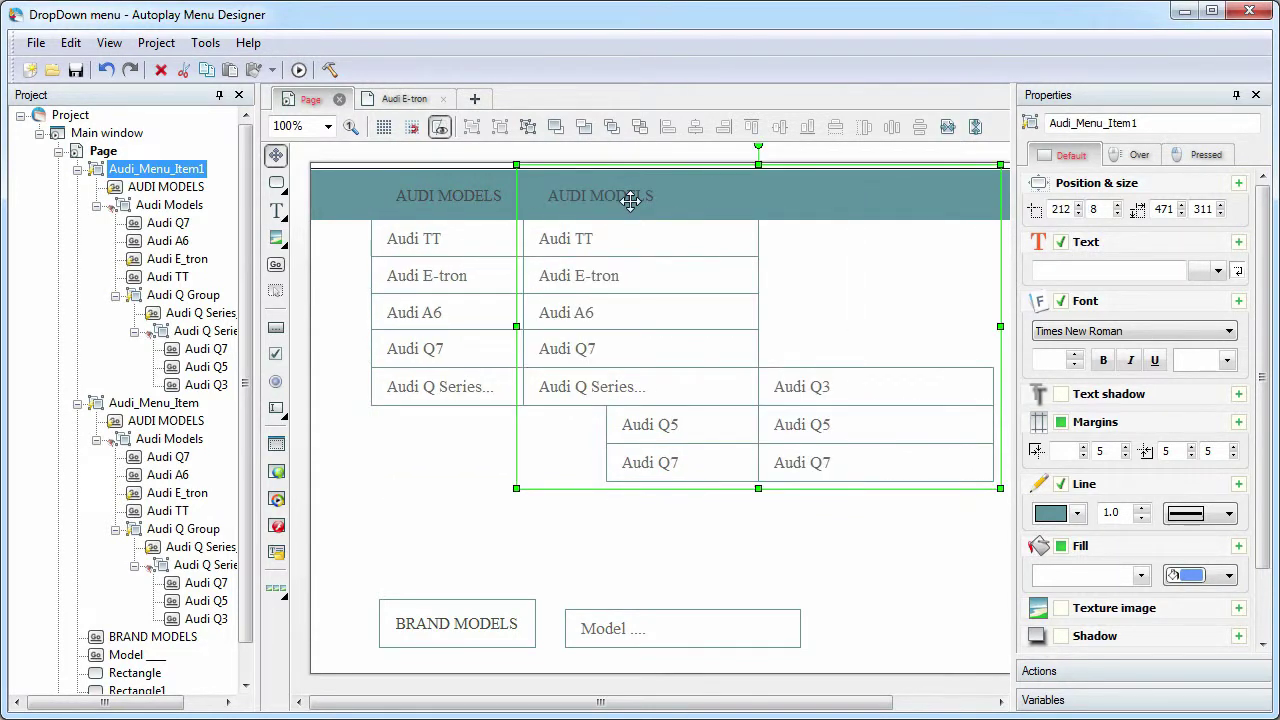
left_click(630, 200)
Rename the copy's header to HONDA MODELS and its menu group and list to Honda
double_click(141, 187)
type("HONDA MODELS")
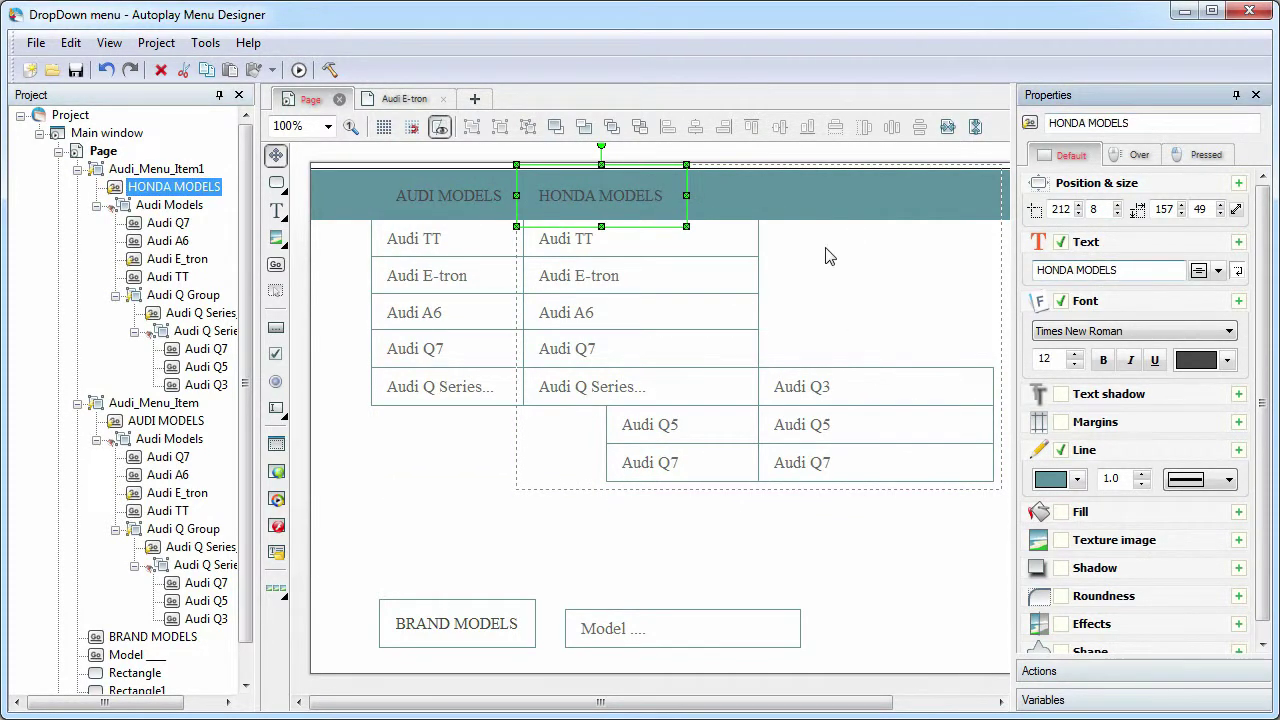
left_click(165, 172)
double_click(122, 170)
type("Honda_Menu_Item1")
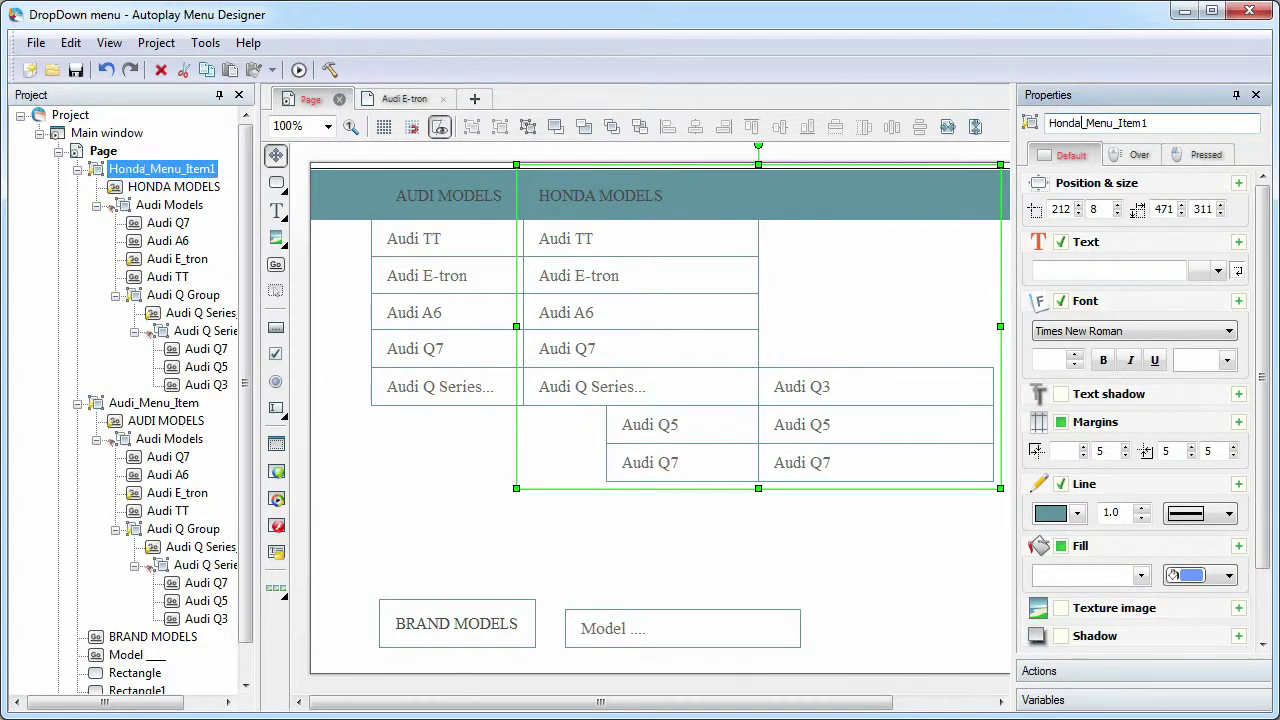
left_click(165, 205)
double_click(148, 205)
type("Honda Models")
Rename the copied entries to Honda Accord, Honda Civic, Honda CR-V and Honda HR-V
left_click(168, 222)
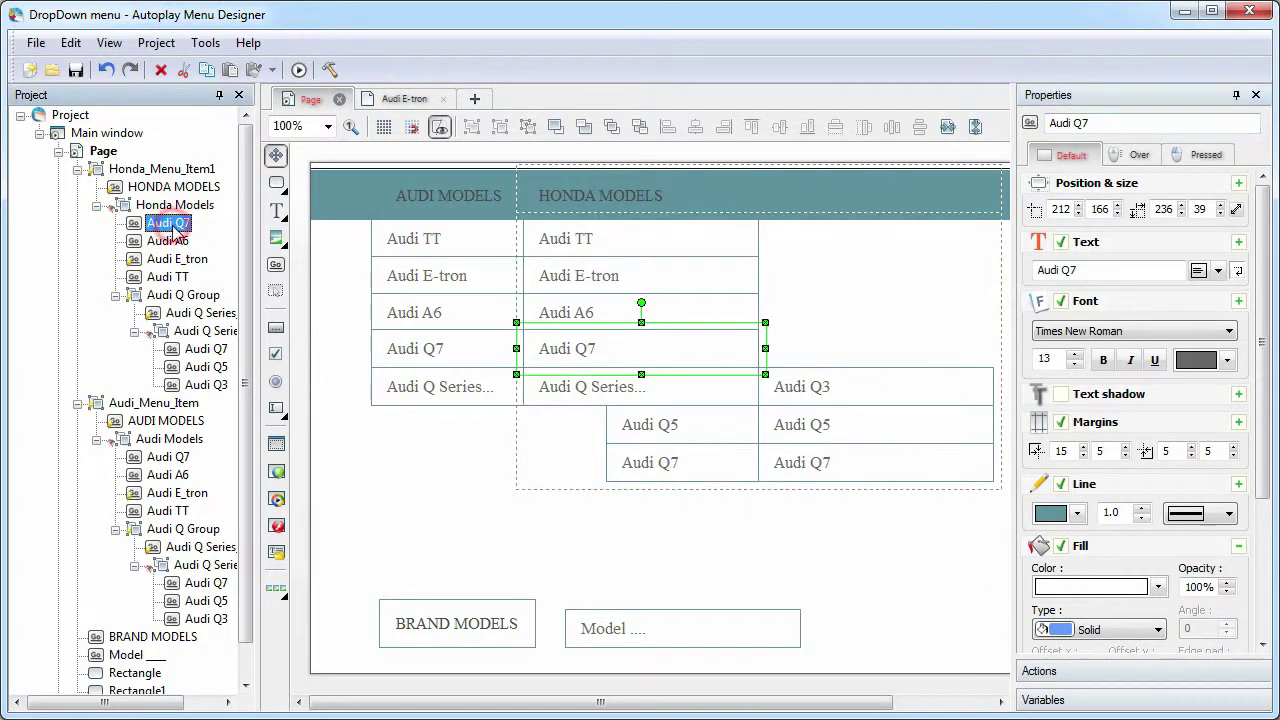
double_click(168, 222)
type("Honda Accord")
left_click(168, 240)
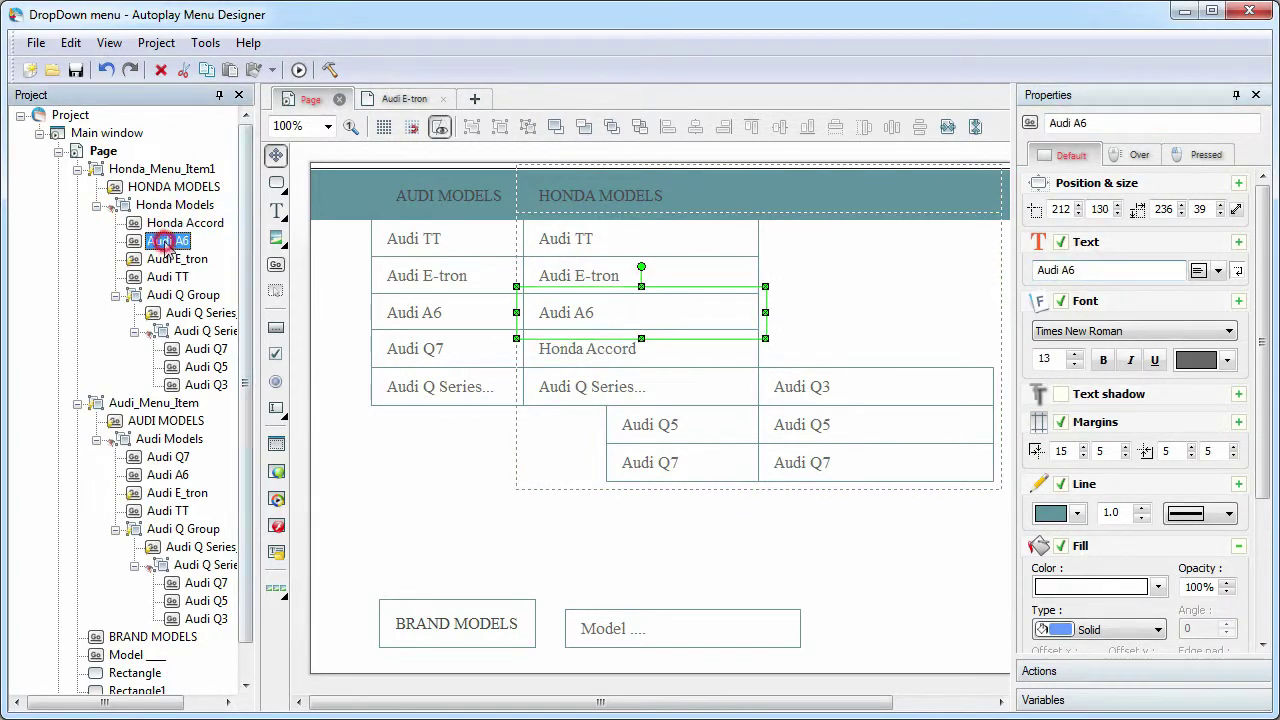
double_click(168, 240)
type("Honda Civic")
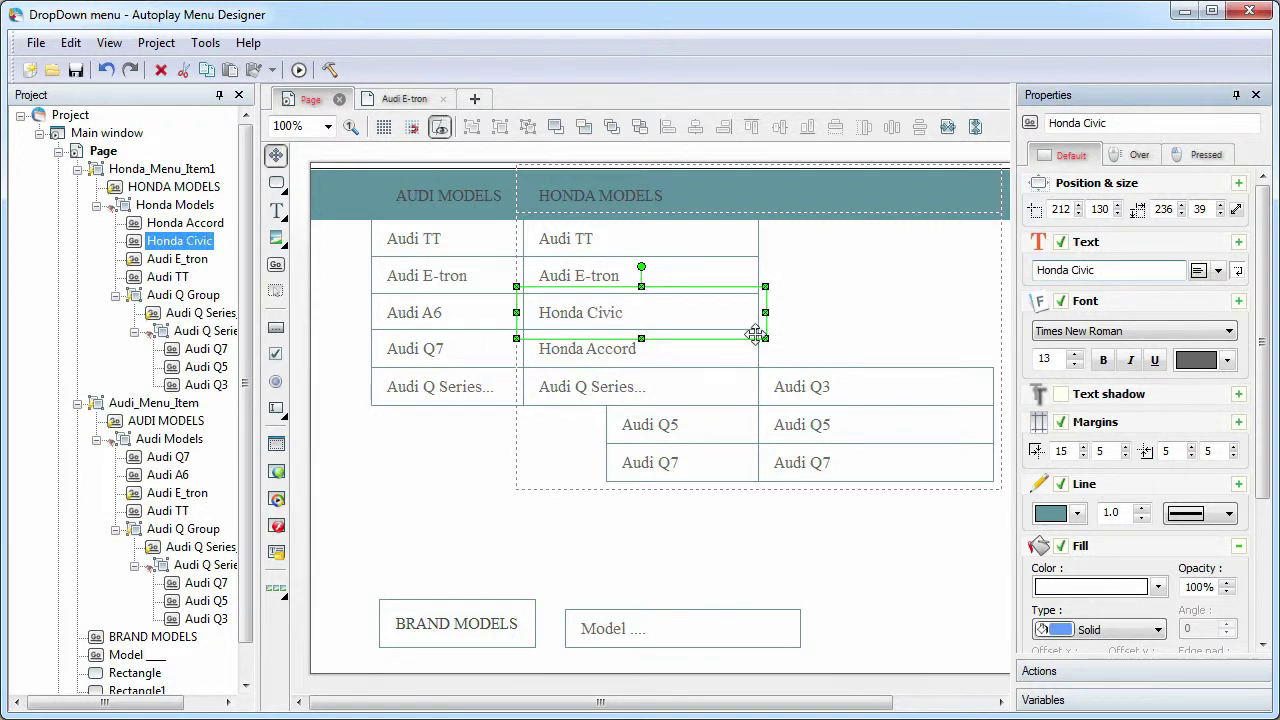
left_click(177, 258)
double_click(177, 258)
type("Honda CR-V")
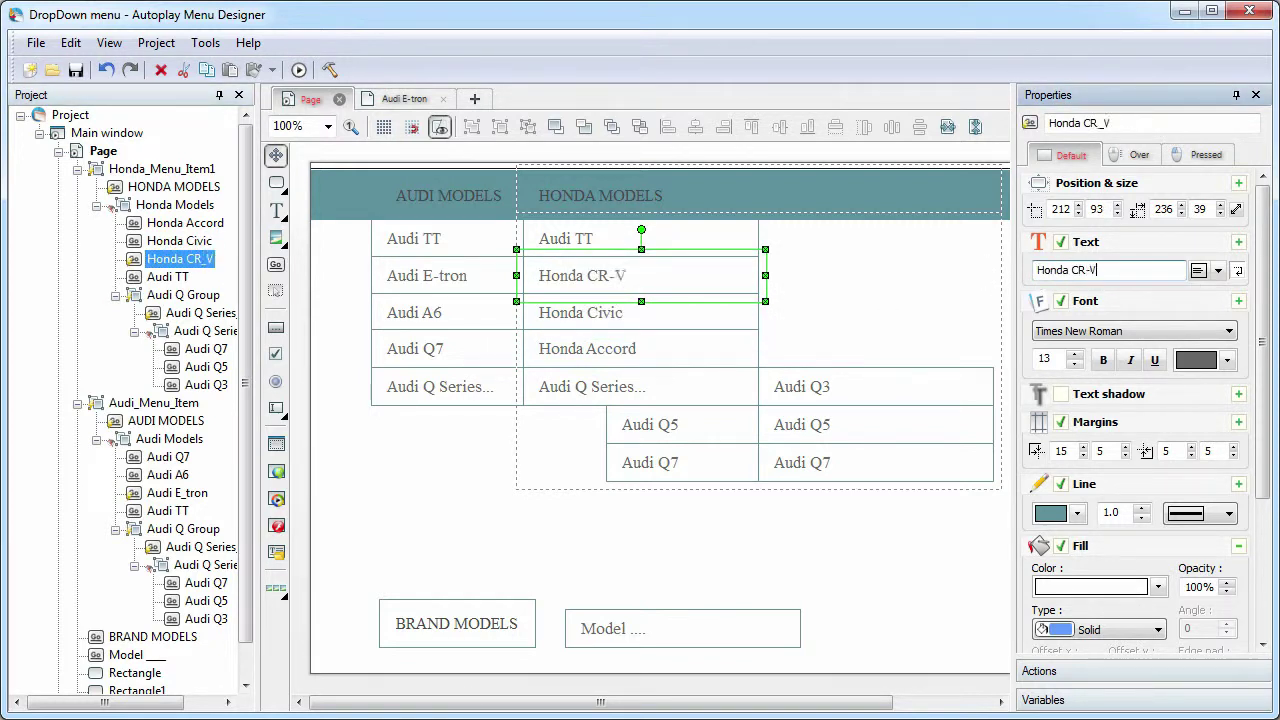
left_click(168, 276)
double_click(168, 276)
type("Honda HR-V")
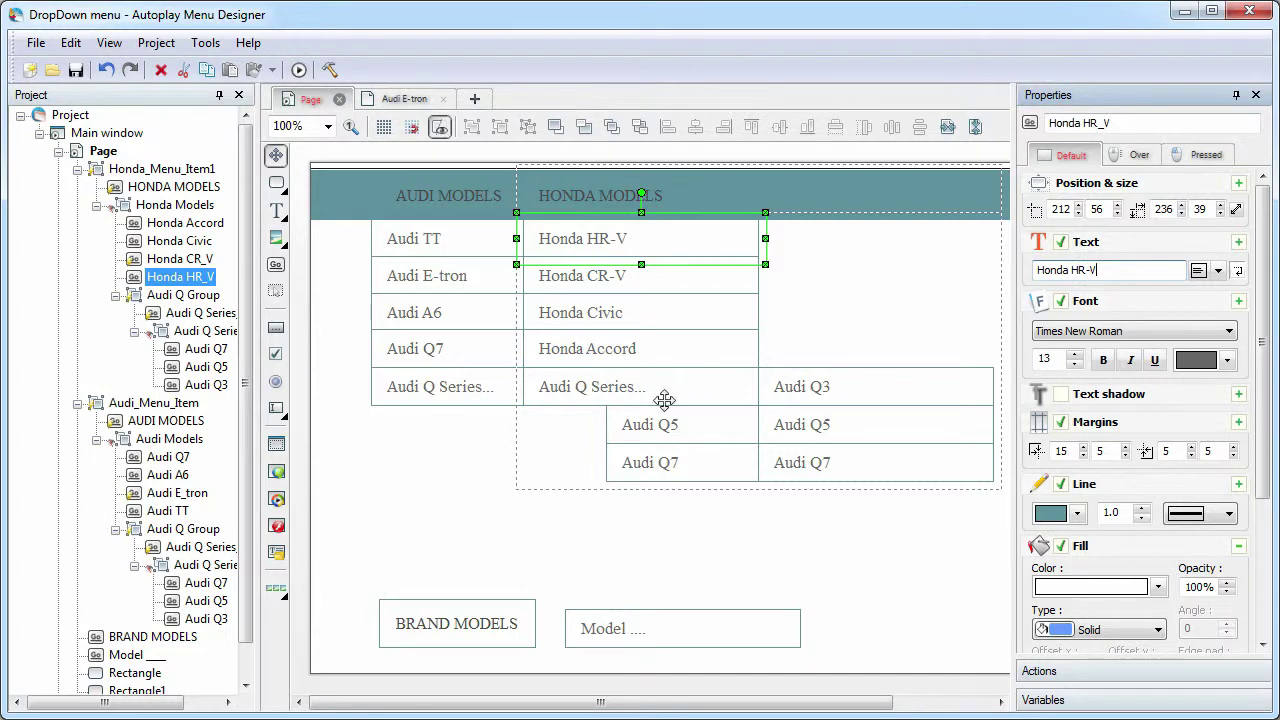
Preview the menu bar showing AUDI MODELS and HONDA MODELS side by side
left_click(298, 70)
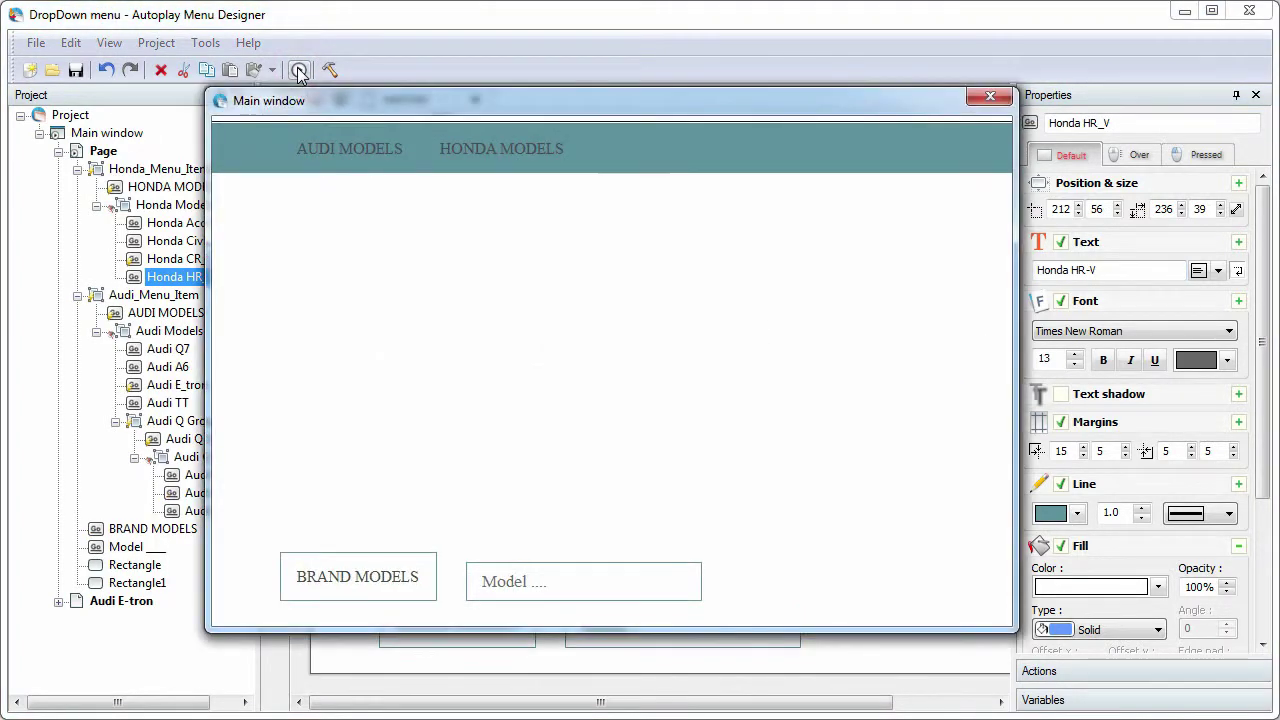